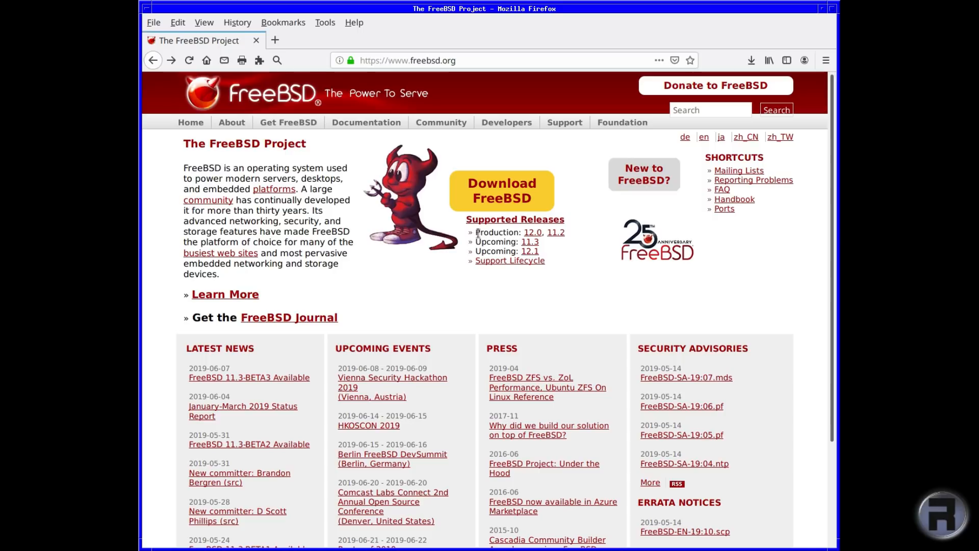
Step: Highlight production releases 12.0 and 11.2 and upcoming 11.3 and 12.1, then open Support Lifecycle
{"action": "left_click_drag", "start_coordinate": [477, 235], "coordinate": [556, 236]}
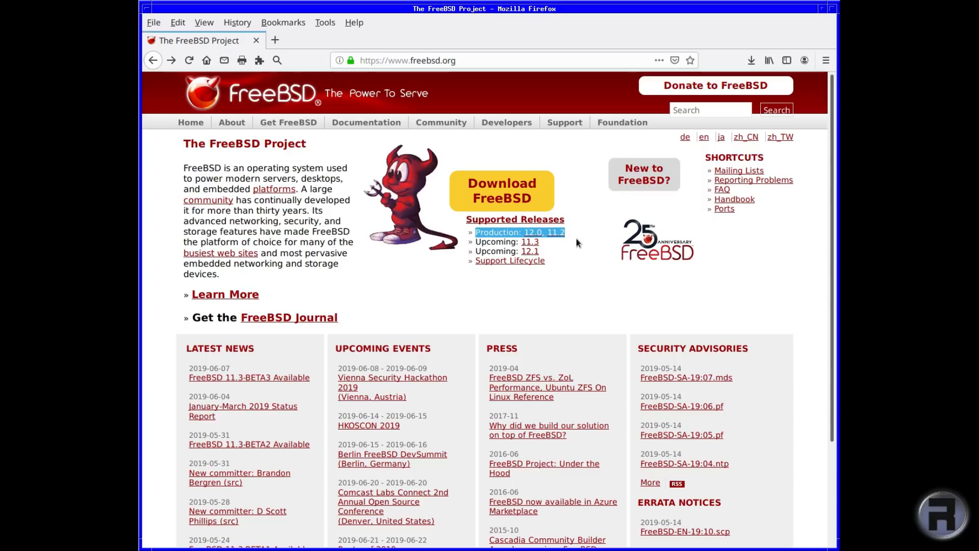
{"action": "left_click", "coordinate": [577, 237]}
{"action": "left_click_drag", "start_coordinate": [476, 241], "coordinate": [543, 243]}
{"action": "left_click_drag", "start_coordinate": [478, 250], "coordinate": [544, 254]}
{"action": "left_click", "coordinate": [561, 257]}
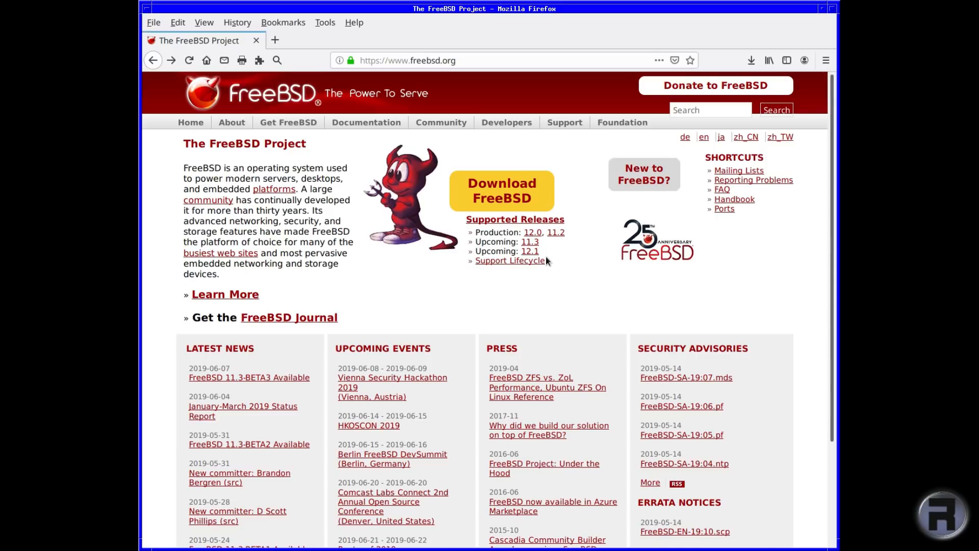
{"action": "left_click", "coordinate": [504, 261]}
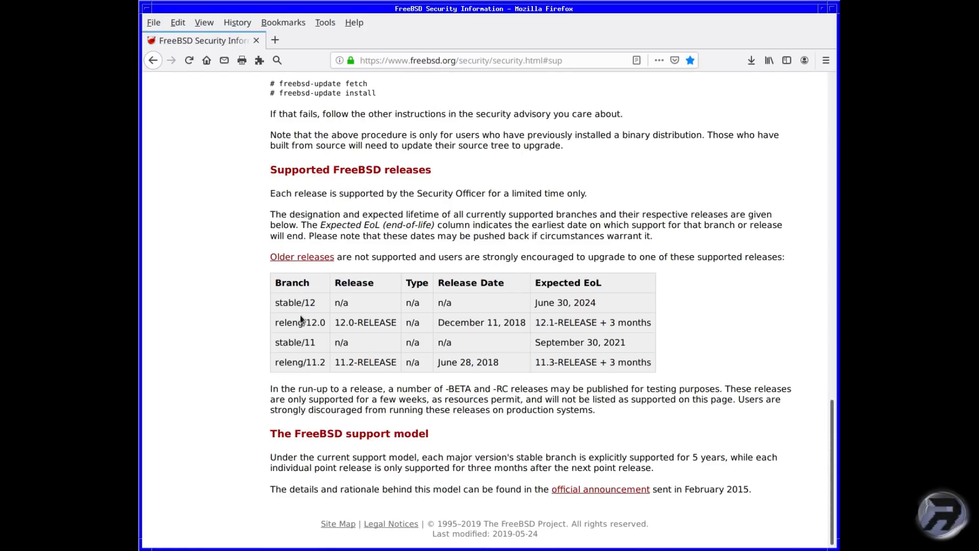
Step: Highlight the stable/12 (June 30, 2024) and stable/11 (September 30, 2021) support rows
{"action": "left_click_drag", "start_coordinate": [275, 302], "coordinate": [393, 305]}
{"action": "left_click_drag", "start_coordinate": [501, 305], "coordinate": [600, 304]}
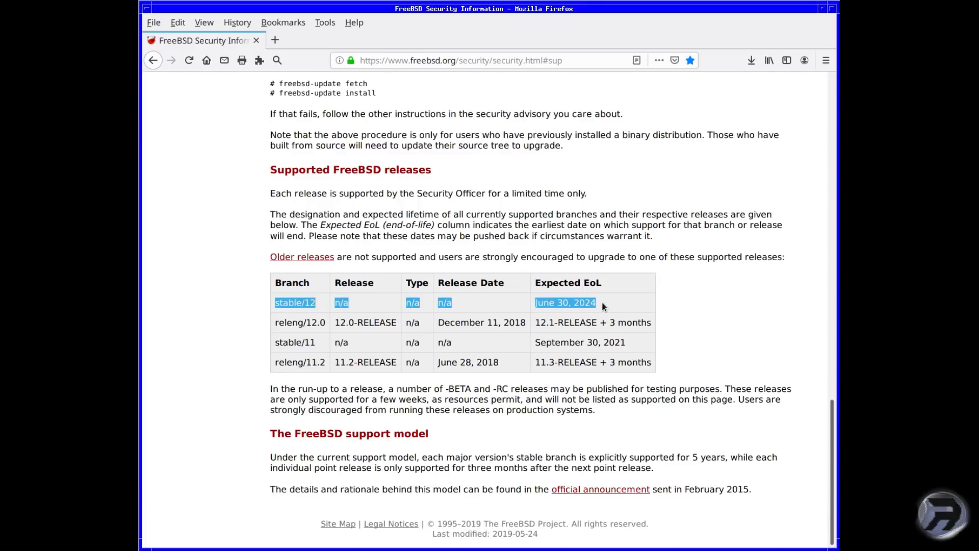
{"action": "left_click", "coordinate": [603, 303]}
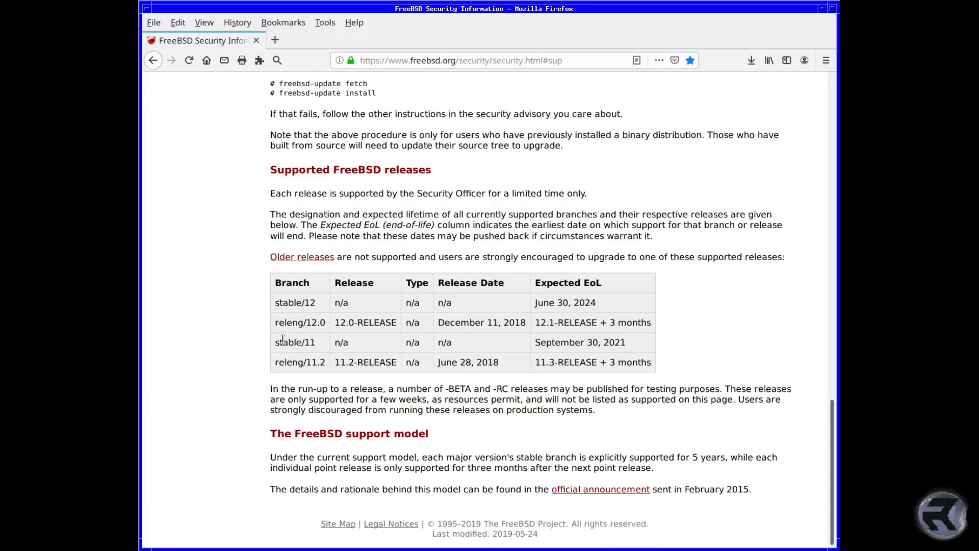
{"action": "left_click_drag", "start_coordinate": [275, 342], "coordinate": [635, 345]}
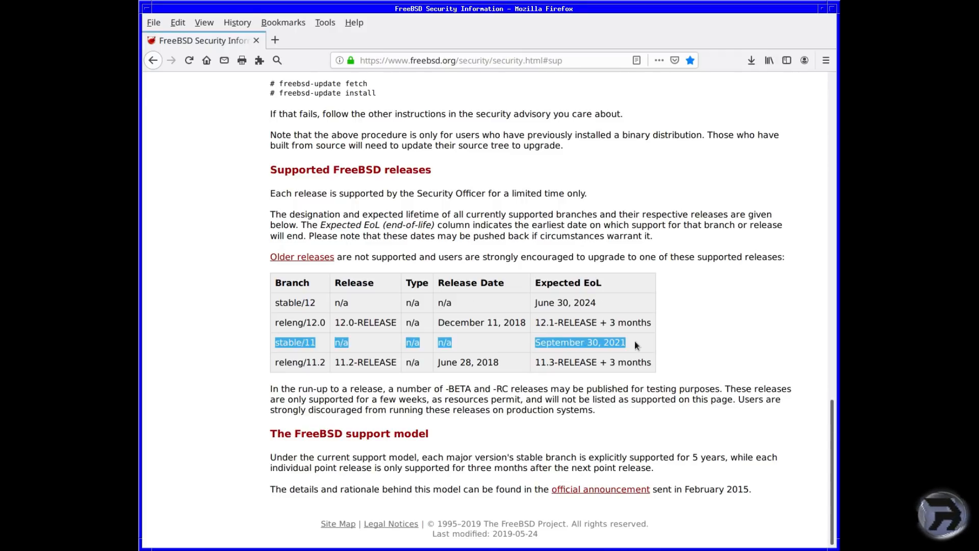
{"action": "left_click", "coordinate": [635, 340]}
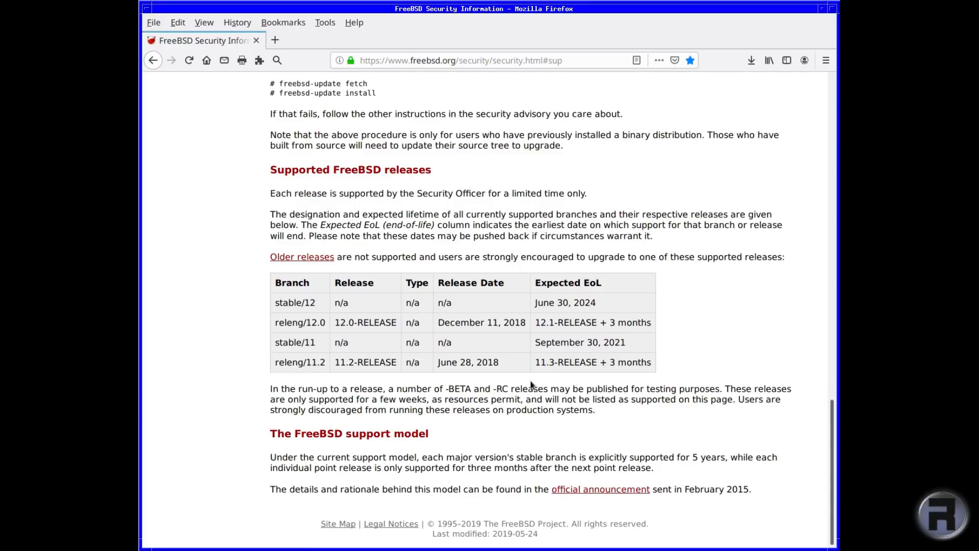
Step: Highlight 12.0's end-of-life as '12.1-RELEASE + 3 months', then open Download FreeBSD from the home page
{"action": "left_click_drag", "start_coordinate": [535, 322], "coordinate": [598, 325]}
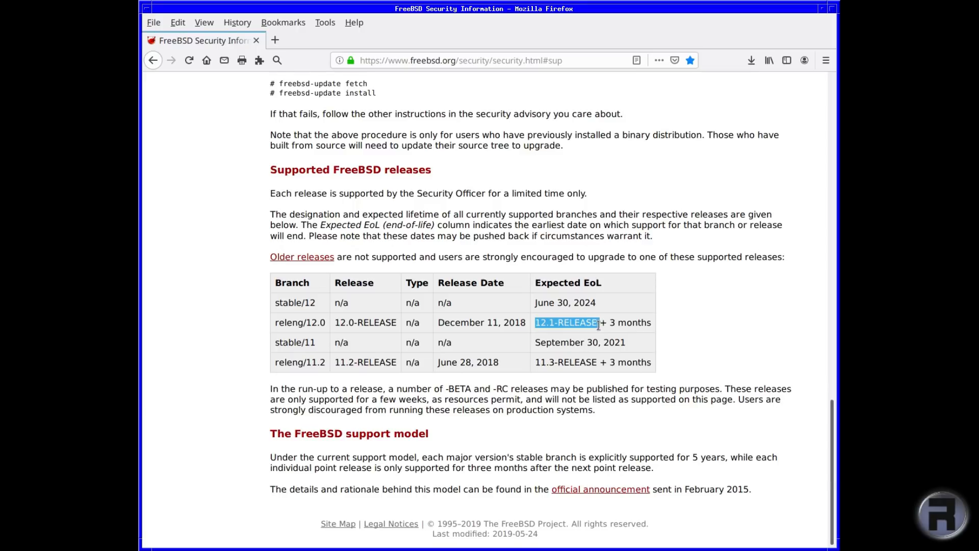
{"action": "left_click_drag", "start_coordinate": [600, 323], "coordinate": [651, 322]}
{"action": "left_click", "coordinate": [652, 319]}
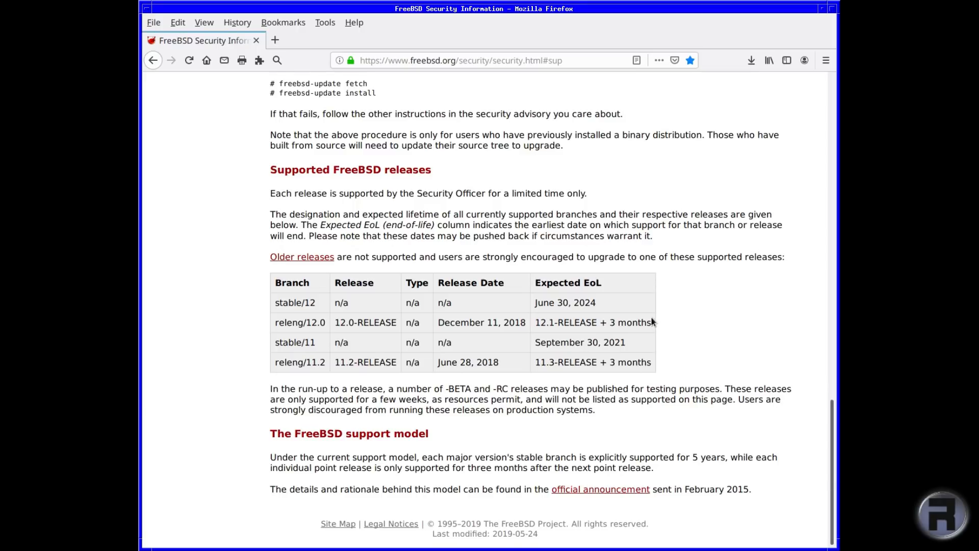
{"action": "left_click", "coordinate": [153, 60]}
{"action": "left_click", "coordinate": [510, 185]}
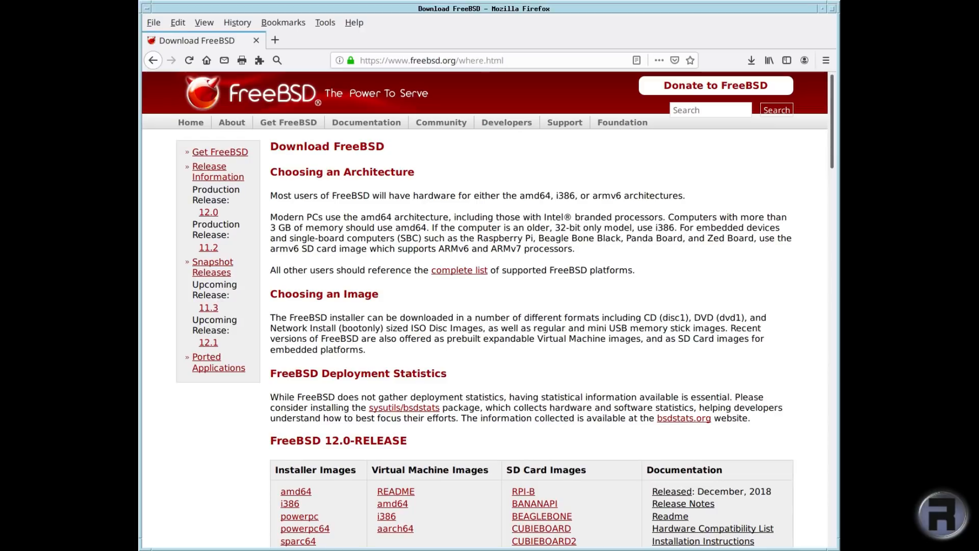
Step: Scroll the Download FreeBSD page to the 12.0-RELEASE and 11.2-RELEASE image tables
{"action": "left_click_drag", "start_coordinate": [830, 142], "coordinate": [820, 210]}
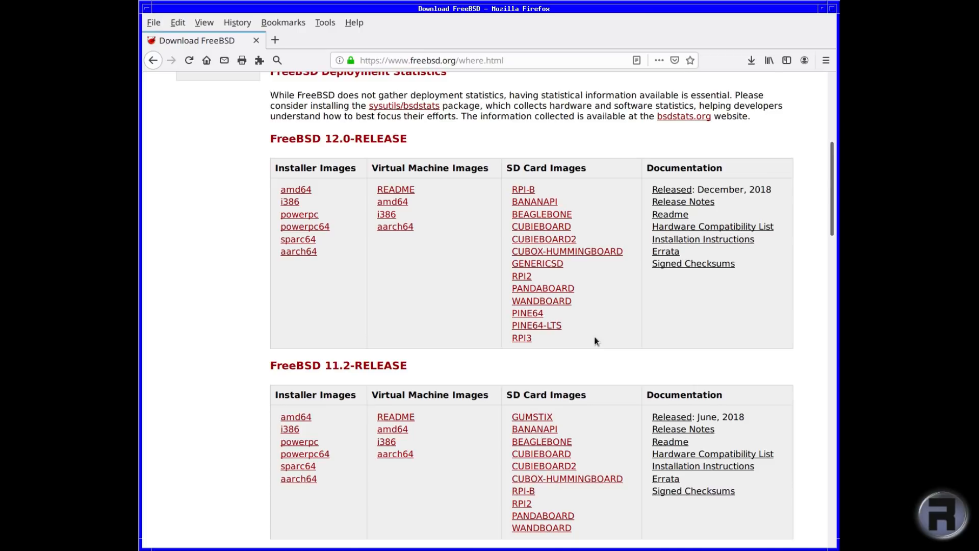
{"action": "scroll", "coordinate": [594, 337], "scroll_direction": "down", "scroll_amount": 3}
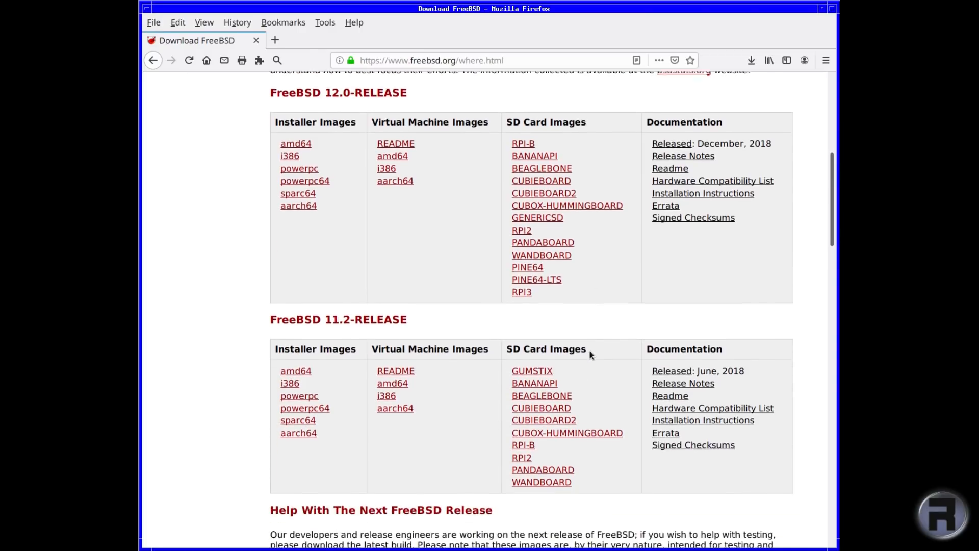
{"action": "scroll", "coordinate": [316, 174], "scroll_direction": "up", "scroll_amount": 4}
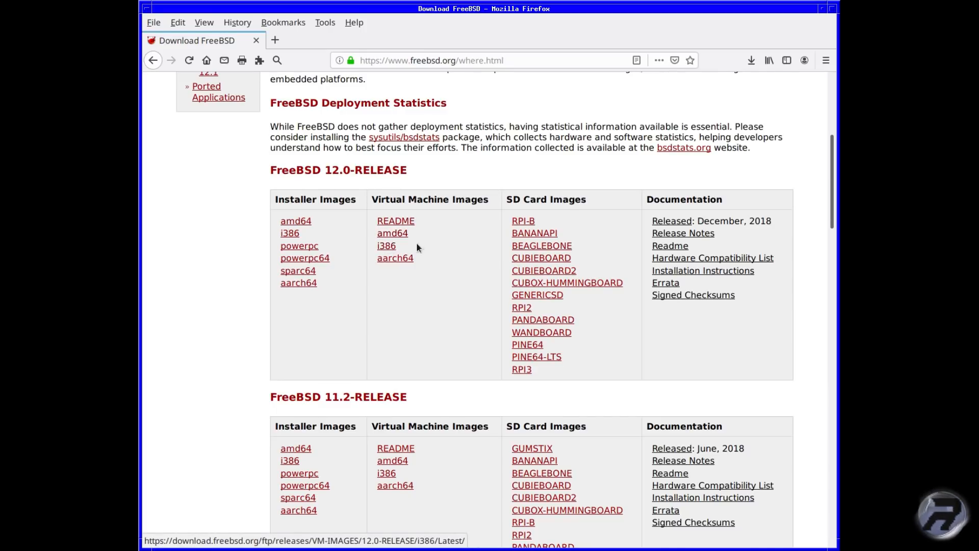
Step: Cancel the 12.0 RPI3 SD card image download and open the amd64 VM-IMAGES index instead
{"action": "left_click", "coordinate": [523, 370]}
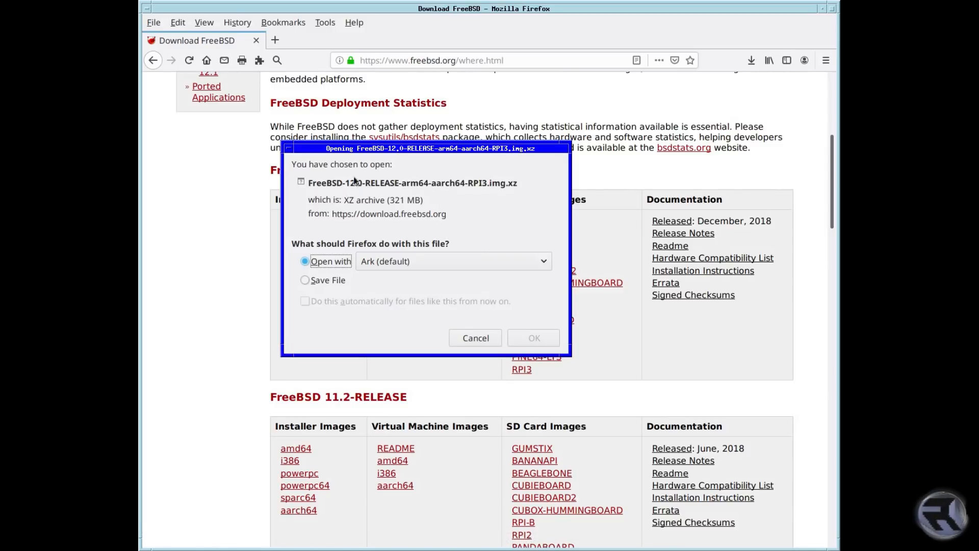
{"action": "left_click", "coordinate": [484, 340]}
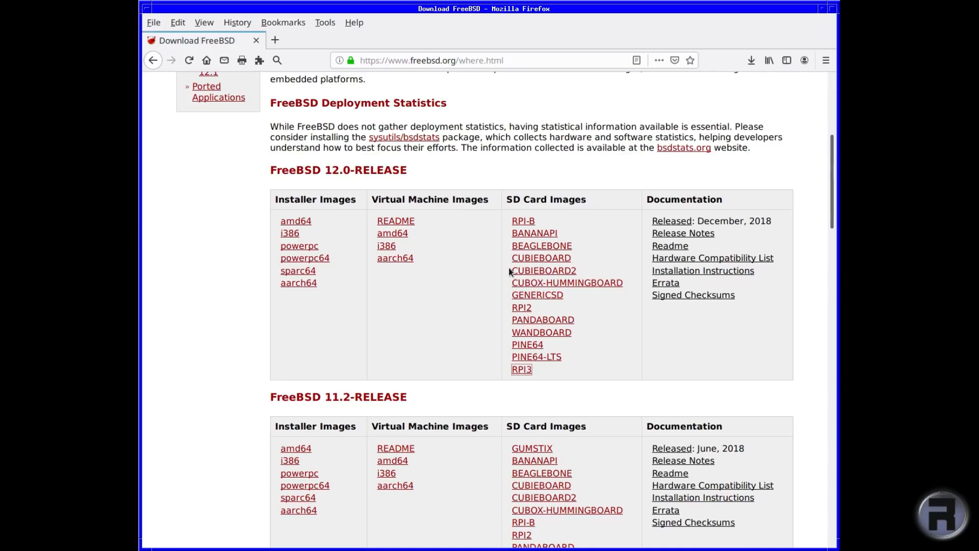
{"action": "left_click", "coordinate": [392, 233]}
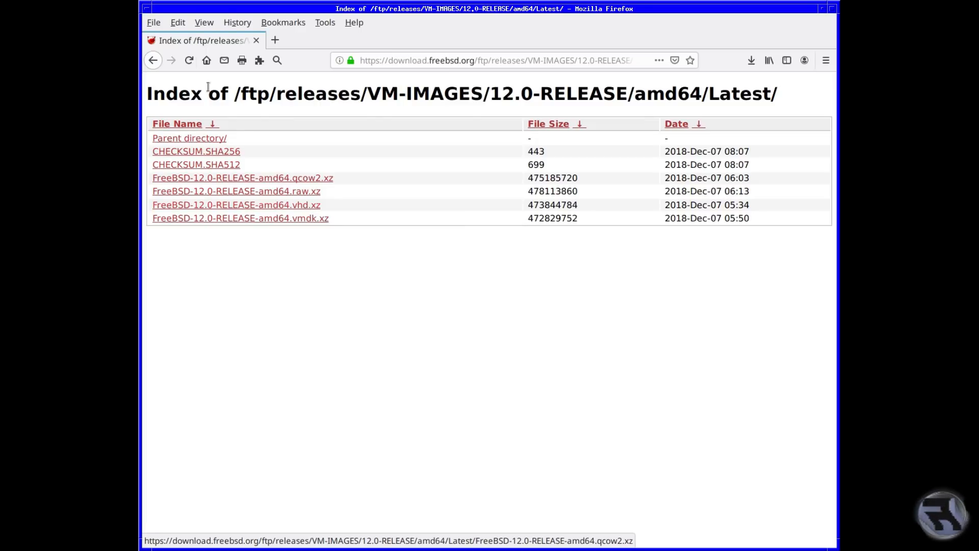
Step: Open the 12.0 amd64 installer ISO listing and highlight the dvd1.iso and memstick.img names
{"action": "left_click", "coordinate": [153, 60]}
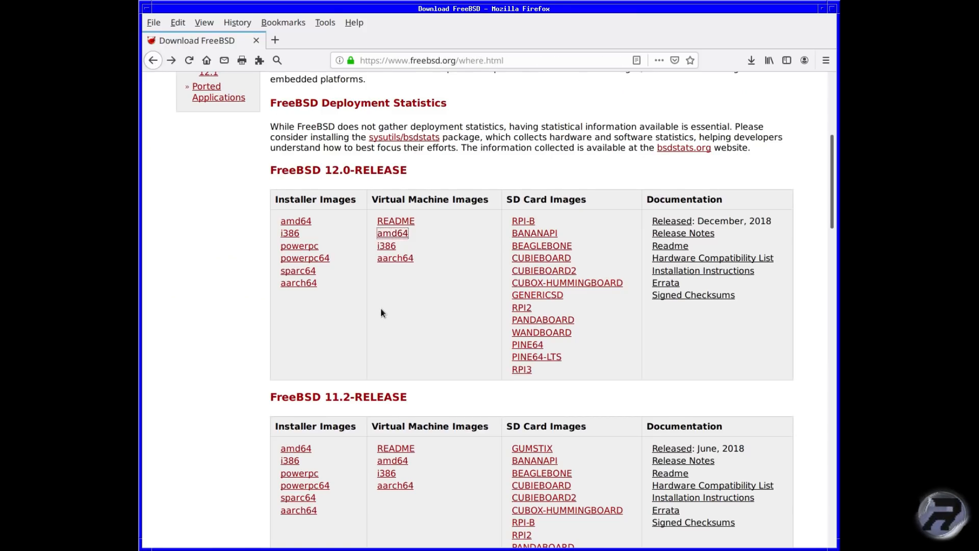
{"action": "left_click", "coordinate": [295, 222]}
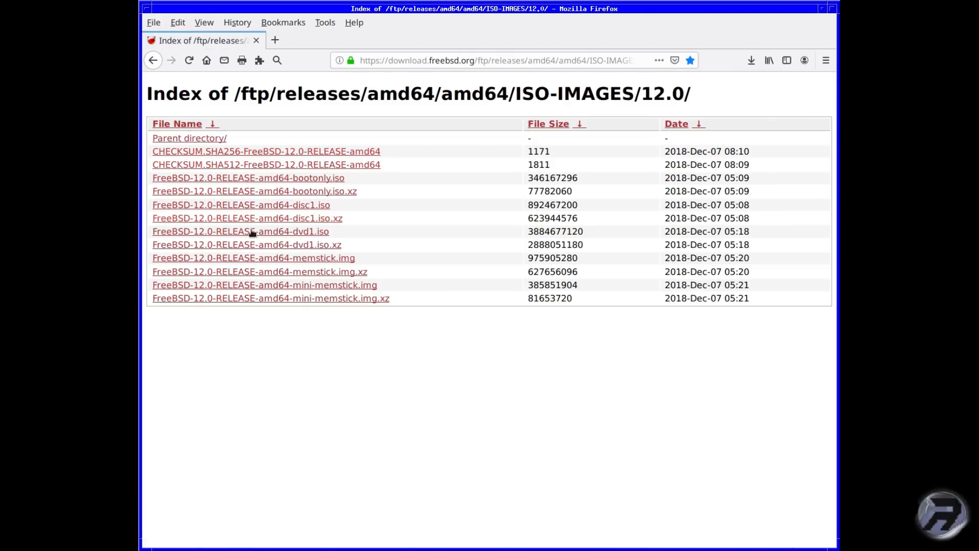
{"action": "left_click_drag", "start_coordinate": [338, 232], "coordinate": [149, 233]}
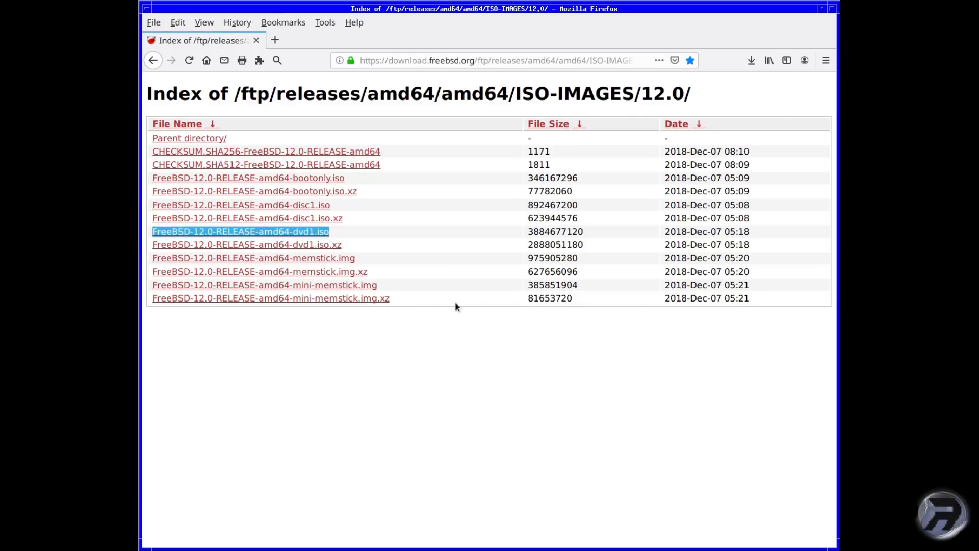
{"action": "left_click", "coordinate": [335, 231]}
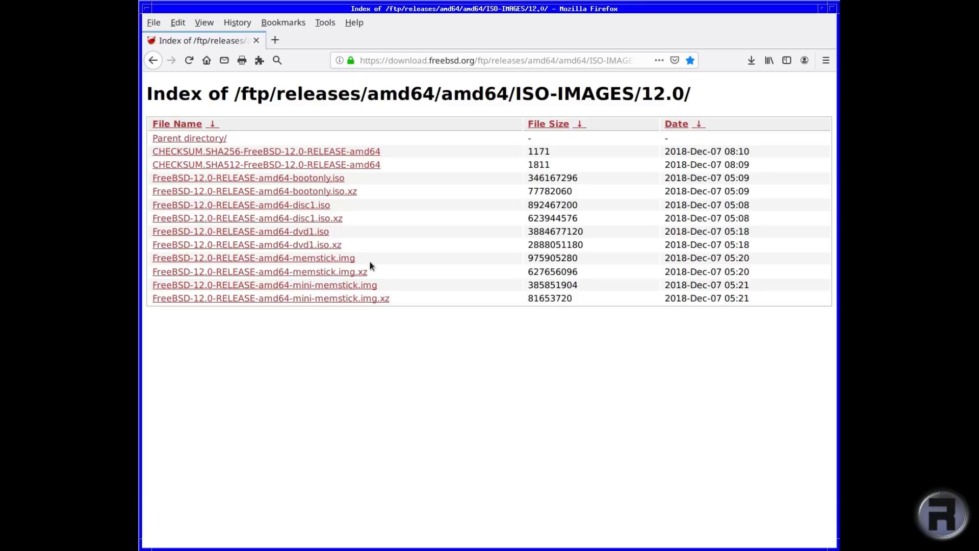
{"action": "left_click_drag", "start_coordinate": [363, 257], "coordinate": [149, 255]}
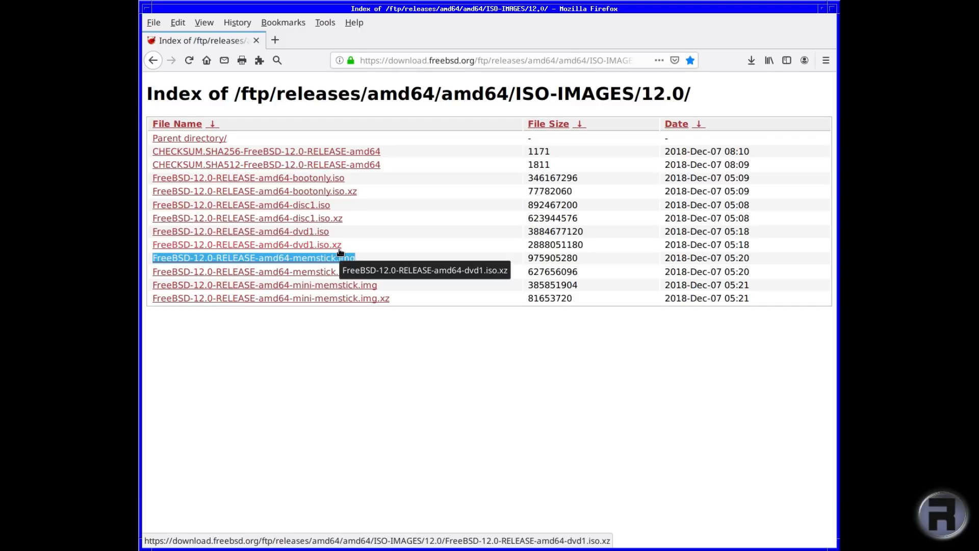
{"action": "left_click", "coordinate": [365, 259]}
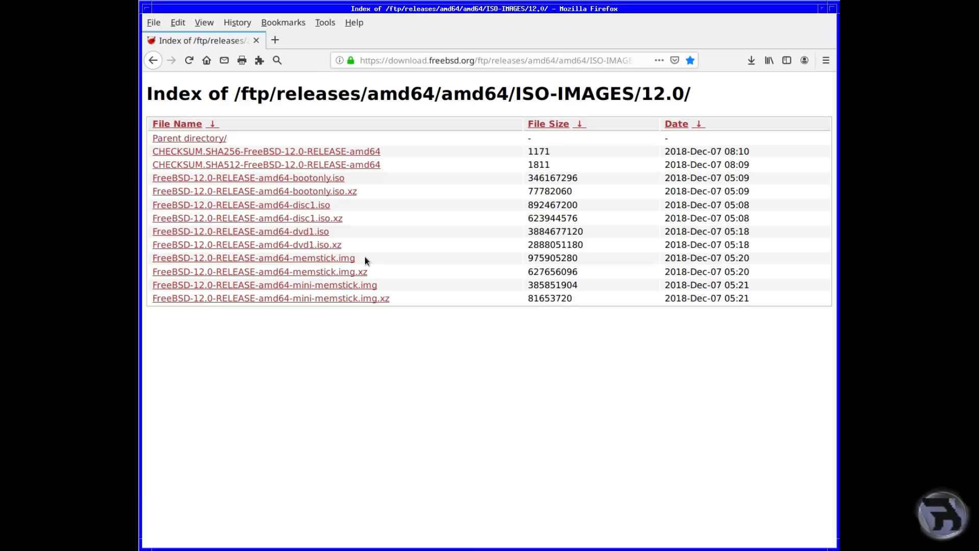
Step: Cancel the 931 MB memstick.img download and download FreeBSD-12.0-RELEASE-amd64-disc1.iso (851 MB) instead
{"action": "left_click", "coordinate": [339, 258]}
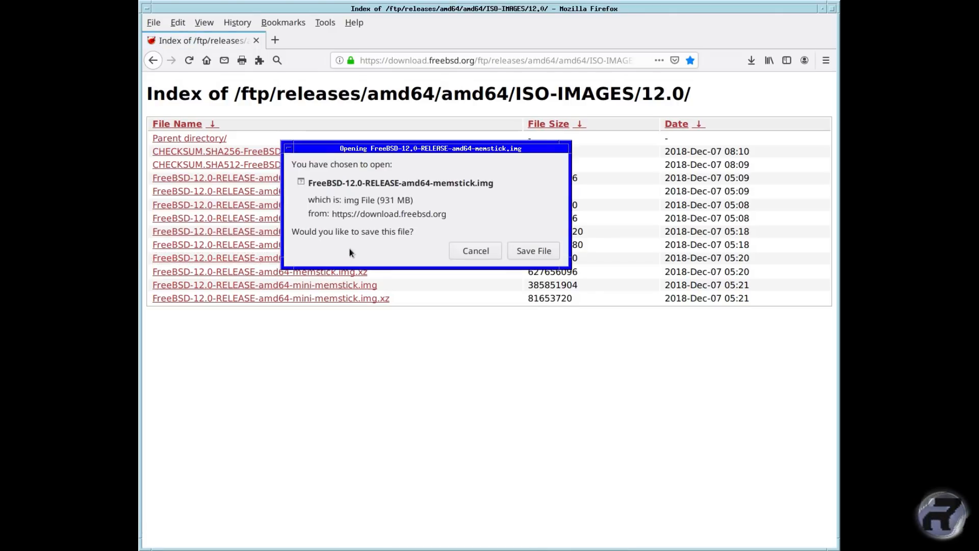
{"action": "left_click_drag", "start_coordinate": [380, 200], "coordinate": [402, 200]}
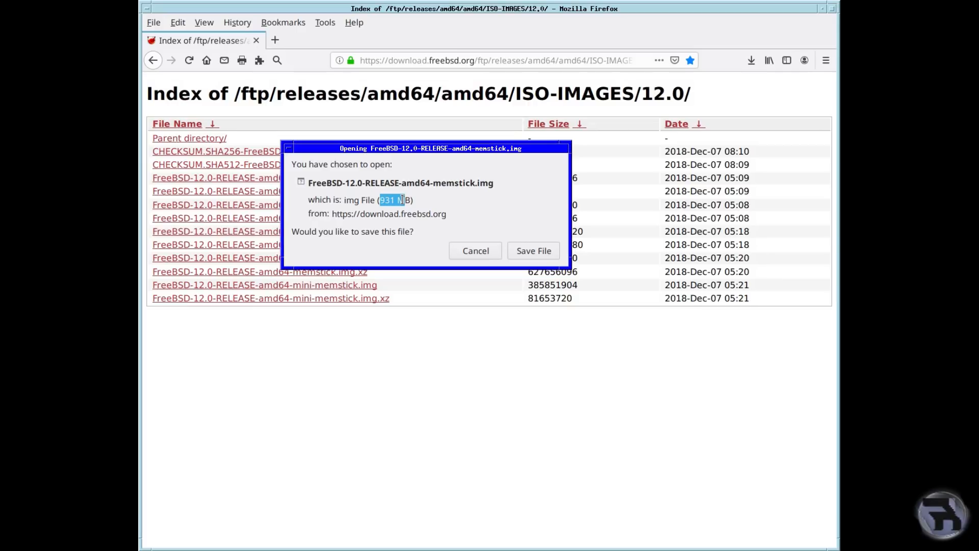
{"action": "left_click", "coordinate": [468, 249]}
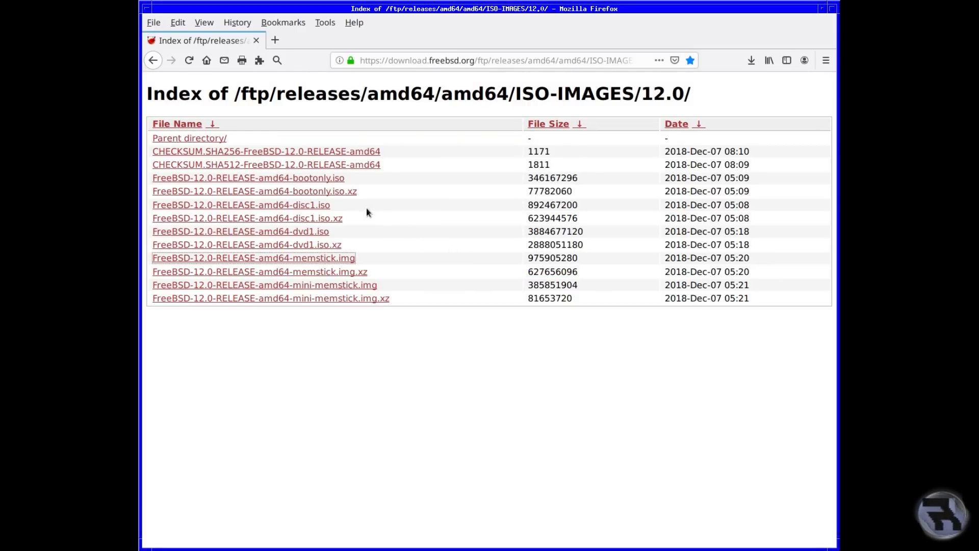
{"action": "left_click", "coordinate": [295, 208]}
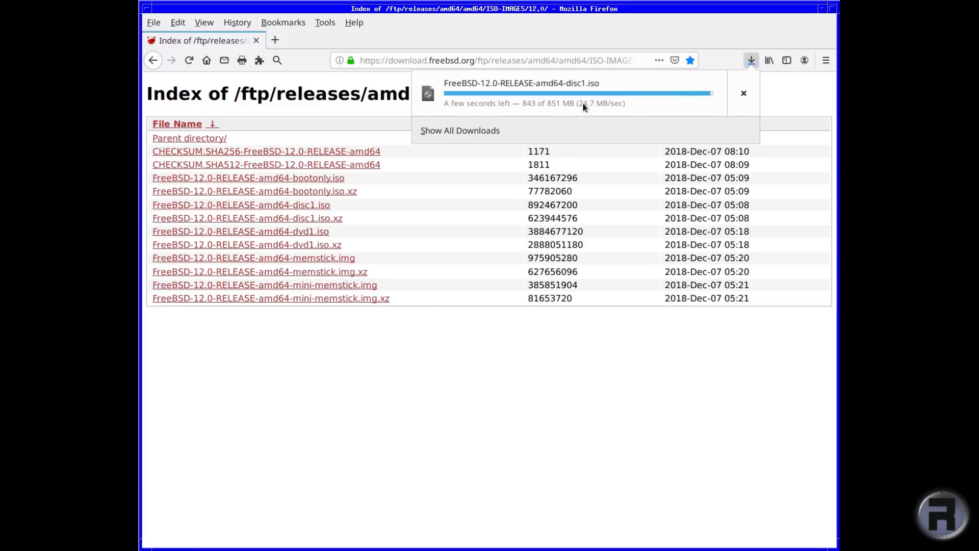
{"action": "left_click", "coordinate": [582, 364]}
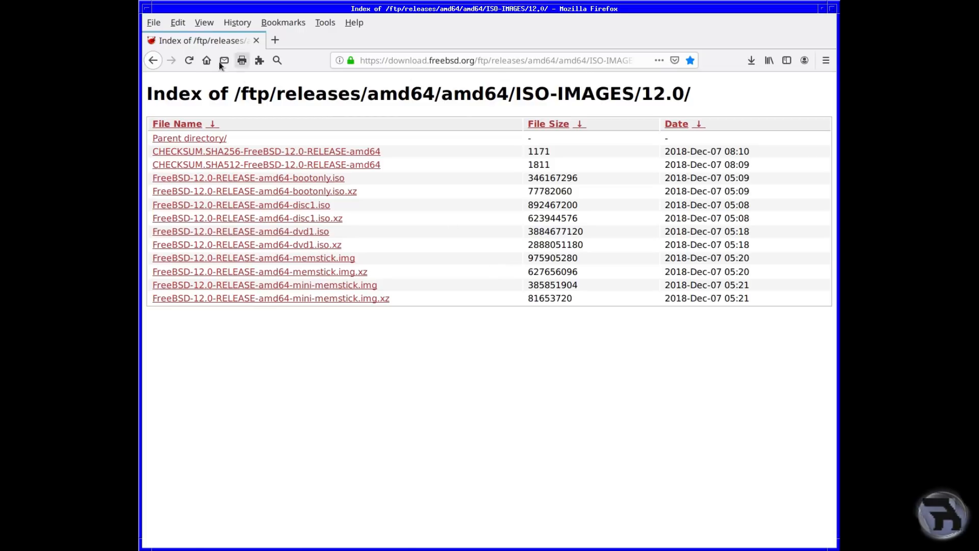
Step: Navigate back past the Download FreeBSD page to the FreeBSD home page
{"action": "left_click", "coordinate": [153, 60]}
{"action": "left_click_drag", "start_coordinate": [832, 151], "coordinate": [797, 79]}
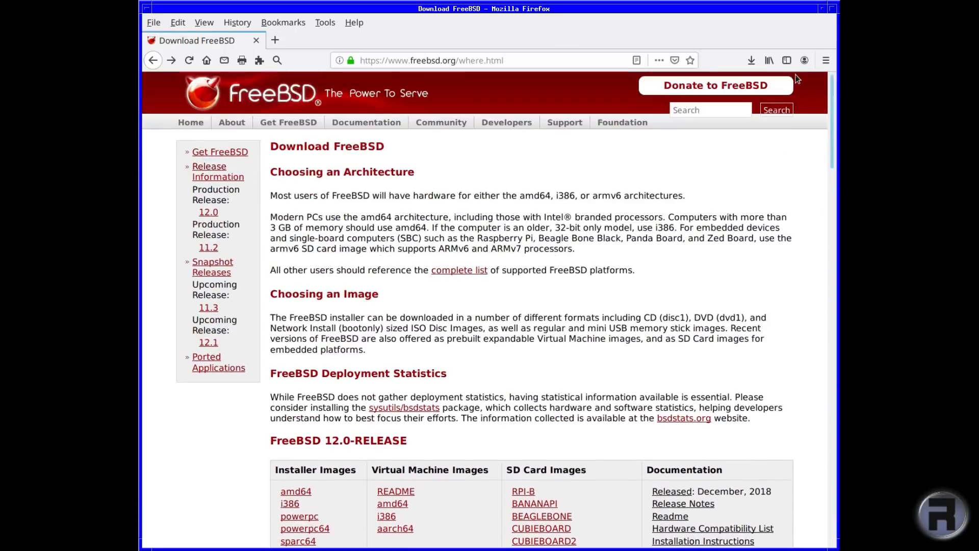
{"action": "left_click", "coordinate": [152, 62]}
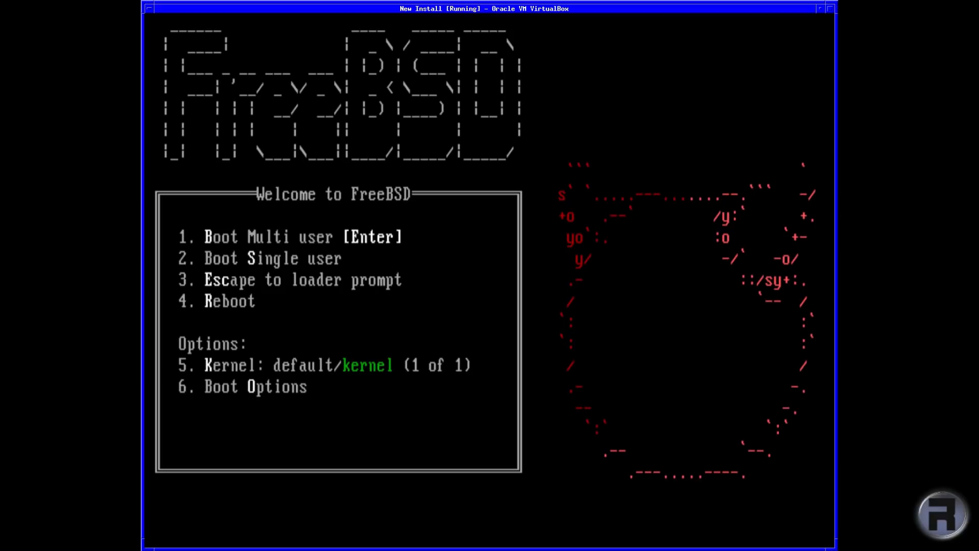
Step: Open the Boot Options submenu (option 6) in the New Install VM's FreeBSD loader menu
{"action": "key", "text": "6"}
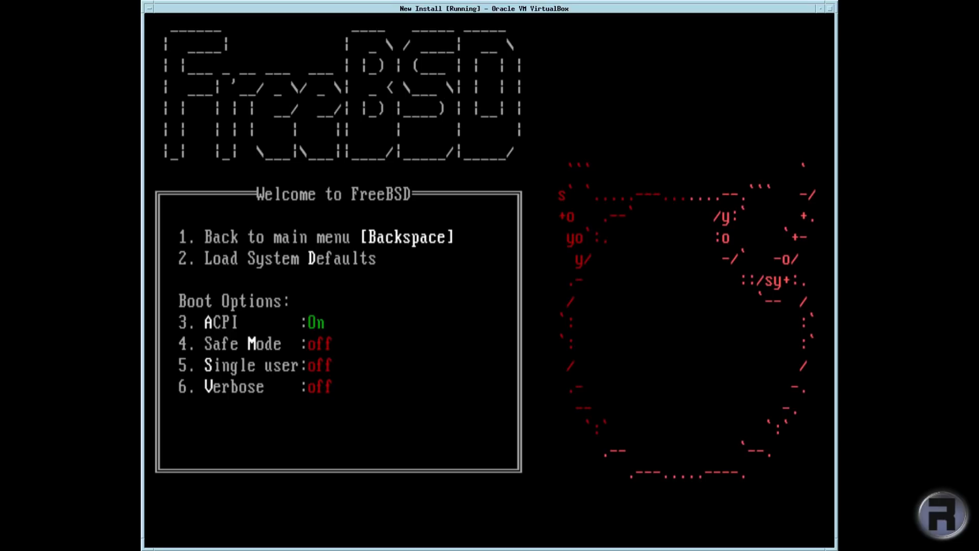
Step: Focus the VM window and return from Boot Options to the Welcome to FreeBSD main menu
{"action": "left_click", "coordinate": [593, 5]}
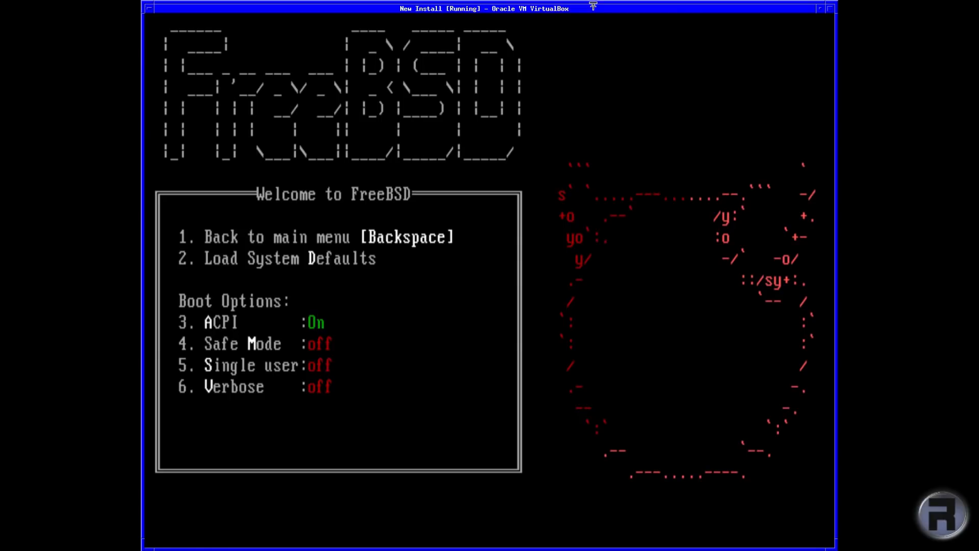
{"action": "key", "text": "BackSpace"}
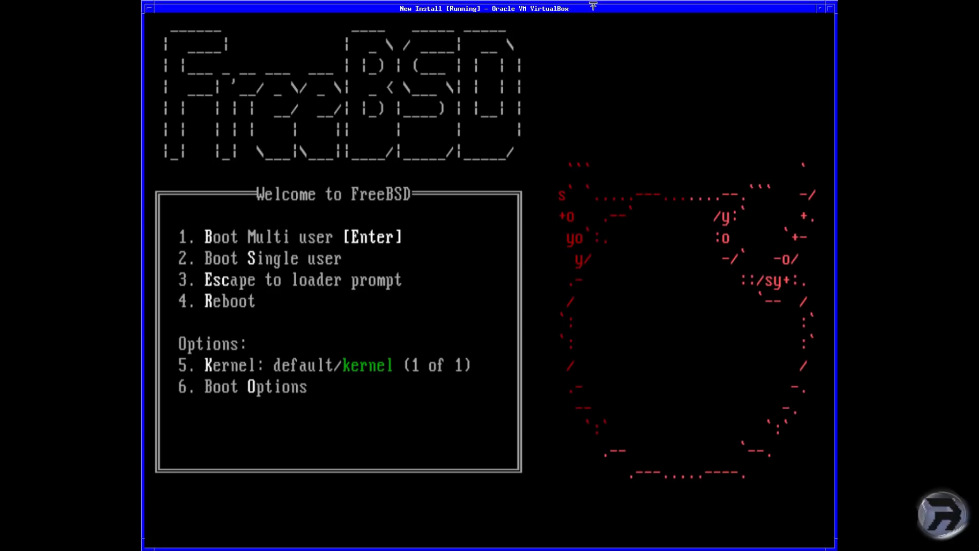
Step: Escape to the loader prompt and list its commands with 'help' and '?', paging through the output
{"action": "key", "text": "3"}
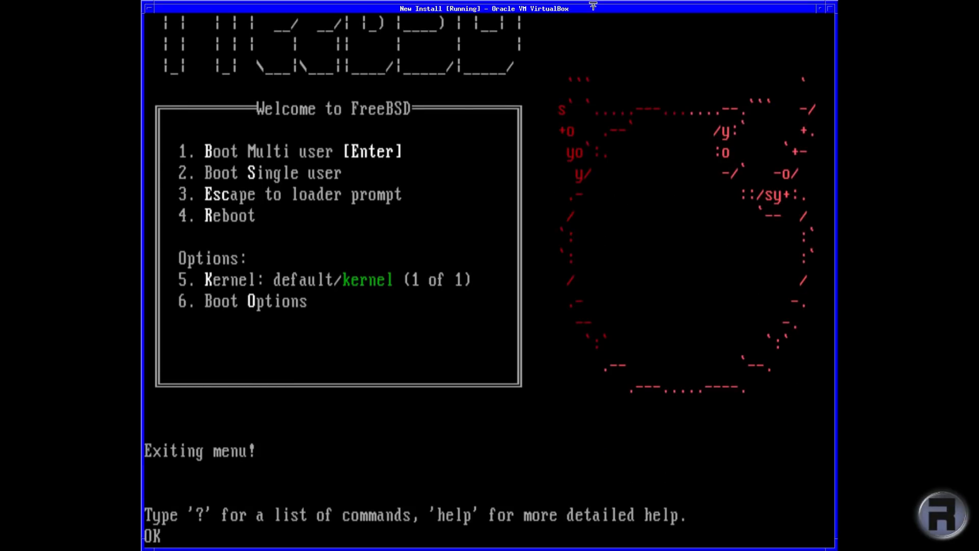
{"action": "type", "text": "help"}
{"action": "key", "text": "Return"}
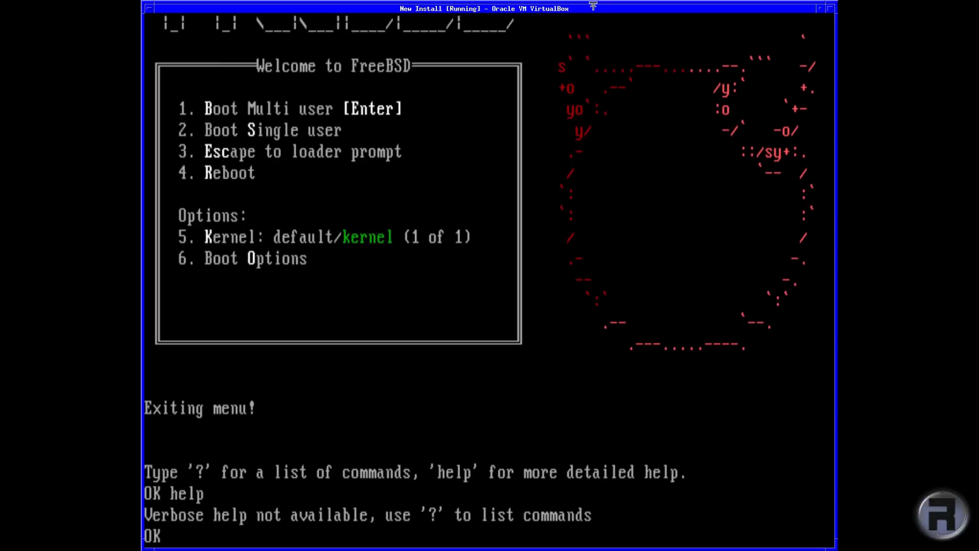
{"action": "type", "text": "?"}
{"action": "key", "text": "Return"}
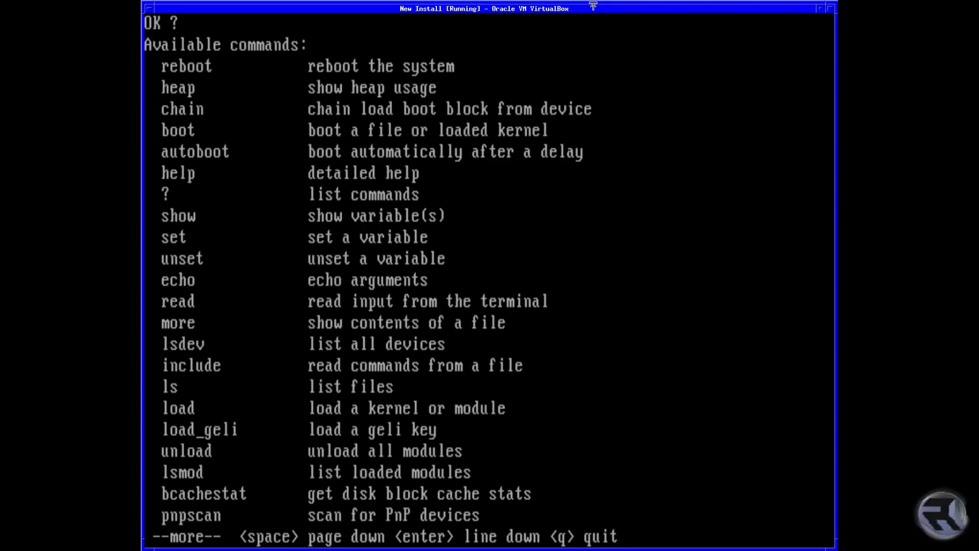
{"action": "key", "text": "Return"}
{"action": "key", "text": "Return"}
{"action": "key", "text": "Return"}
{"action": "key", "text": "Return"}
{"action": "key", "text": "Return"}
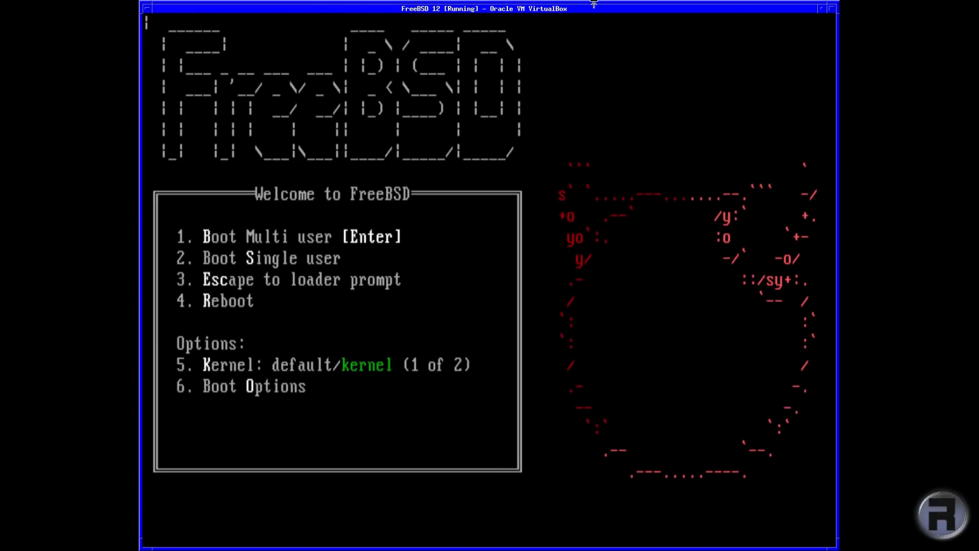
Step: Boot the FreeBSD 12 VM in single-user mode and accept /bin/sh as the shell
{"action": "key", "text": "Return"}
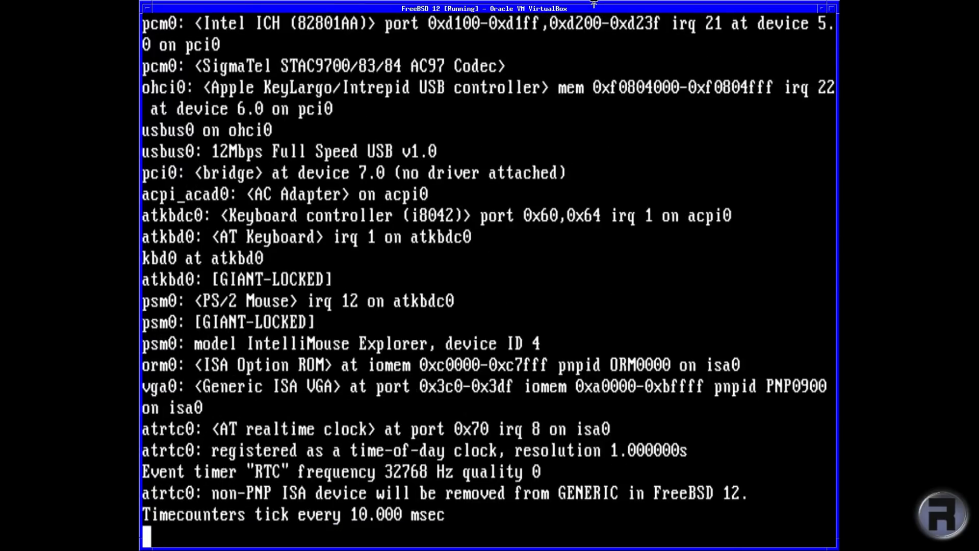
{"action": "key", "text": "Return"}
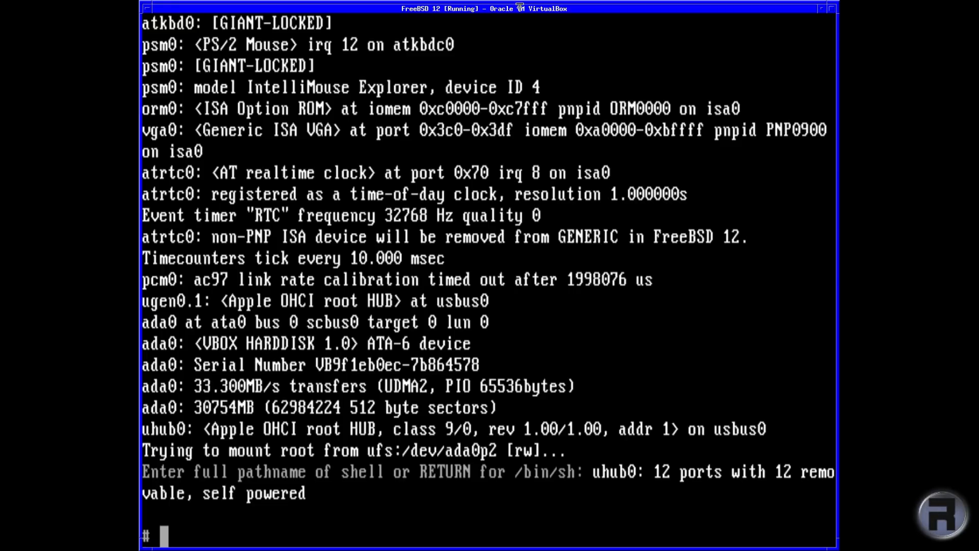
Step: Check disk usage with df and view running processes with top
{"action": "type", "text": "df"}
{"action": "key", "text": "Return"}
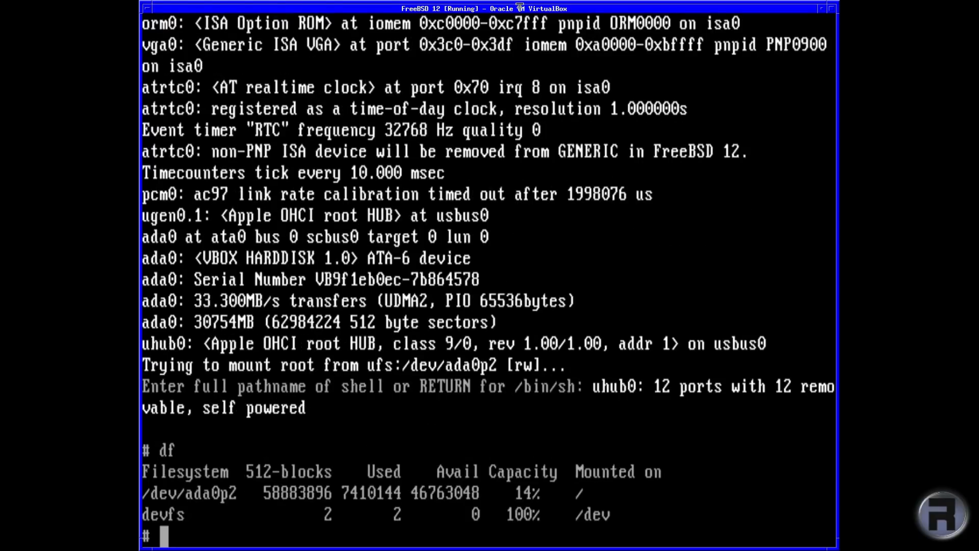
{"action": "type", "text": "top"}
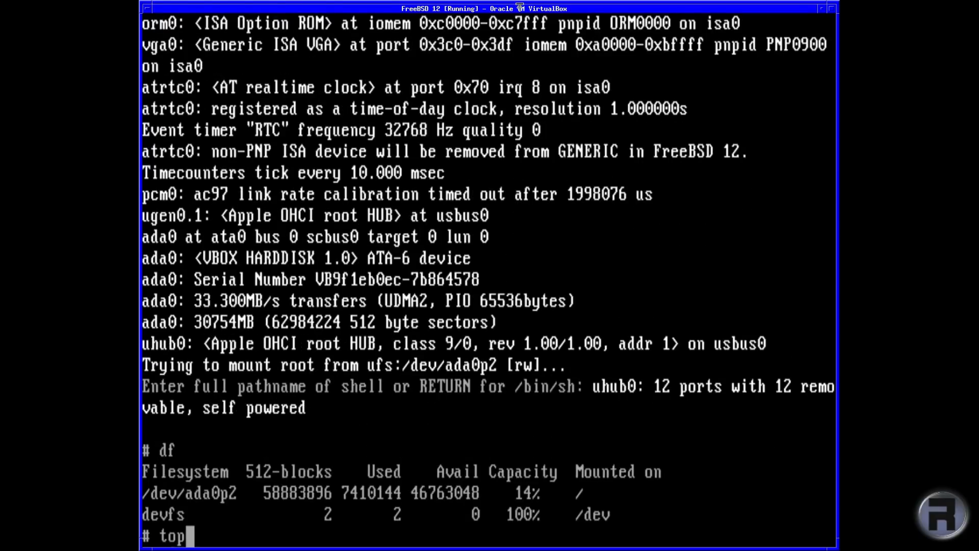
{"action": "key", "text": "Return"}
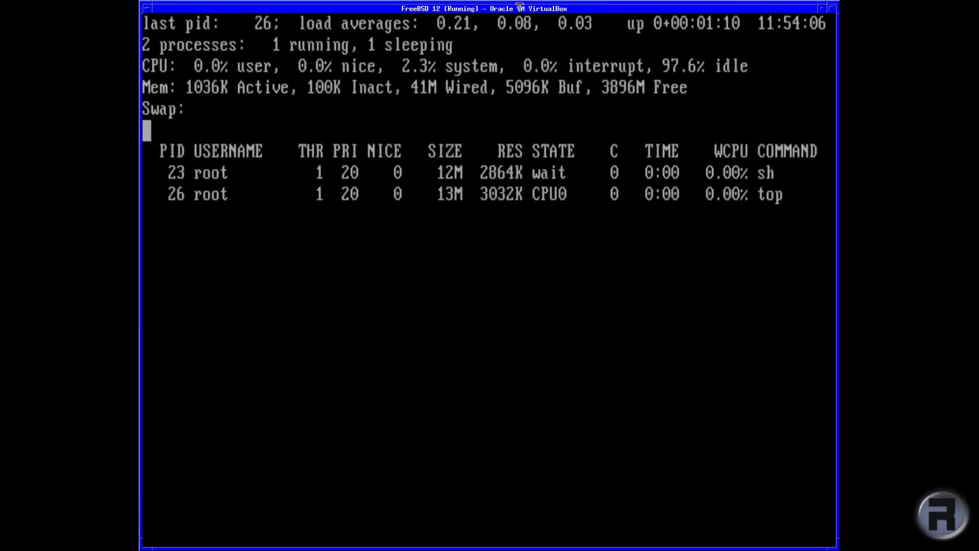
Step: Quit top, view /etc/fstab in ee without changes, then exit the single-user shell
{"action": "type", "text": "qedit /etc/fstab"}
{"action": "key", "text": "Return"}
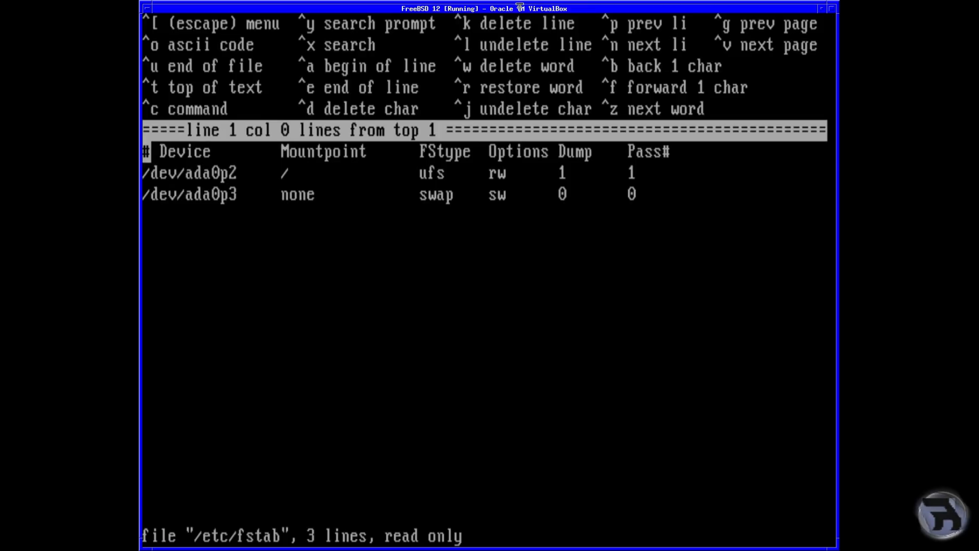
{"action": "key", "text": "Escape"}
{"action": "key", "text": "Return"}
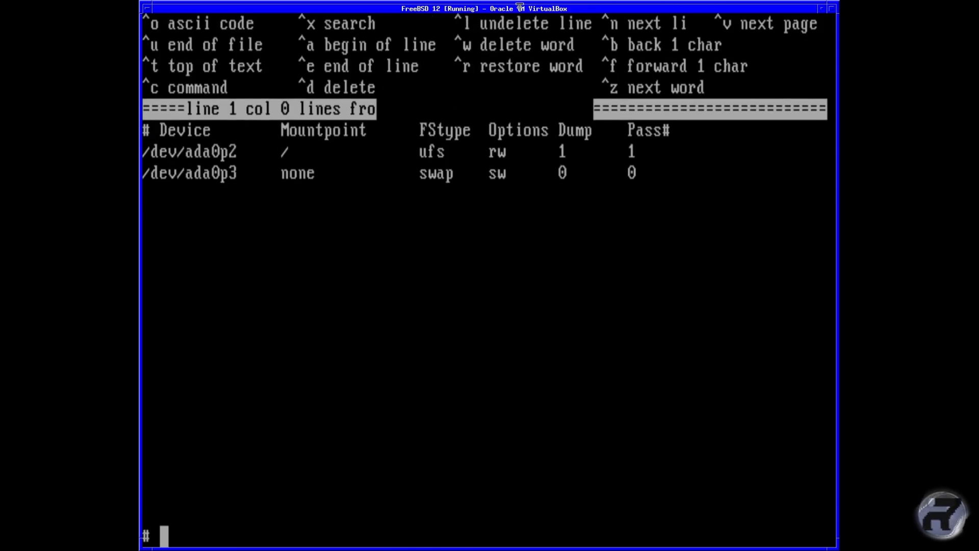
{"action": "type", "text": "exit"}
{"action": "key", "text": "Return"}
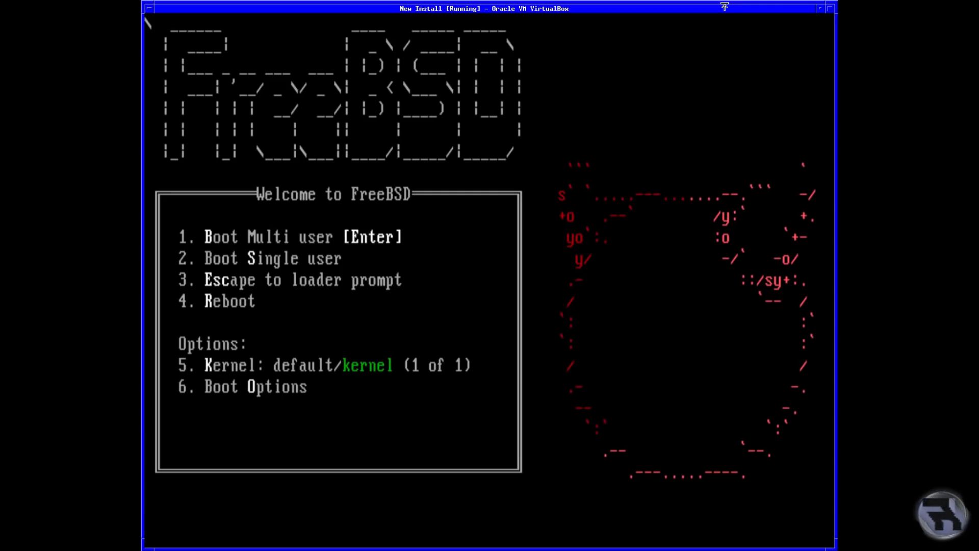
Step: Boot the installer kernel, start the Live CD session and log in as root
{"action": "key", "text": "Return"}
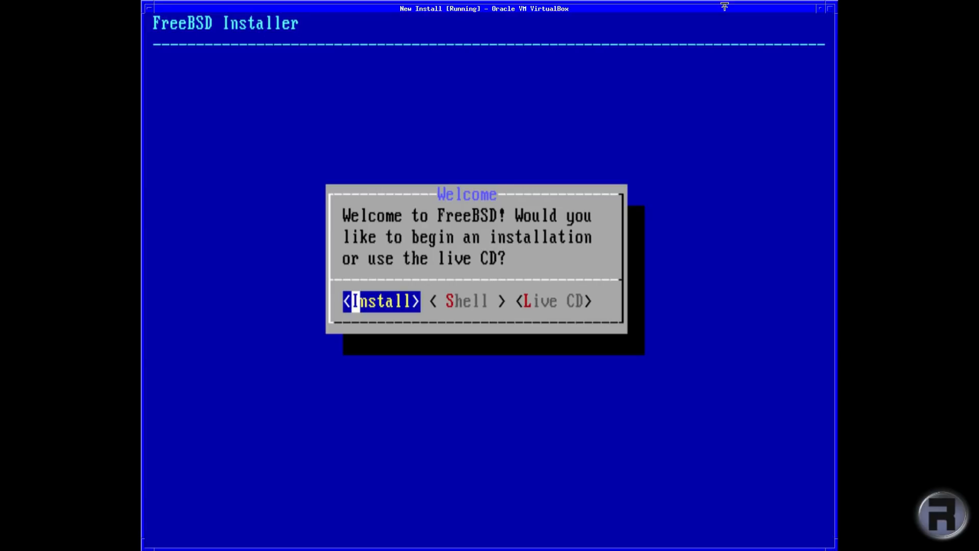
{"action": "key", "text": "Right"}
{"action": "key", "text": "Right"}
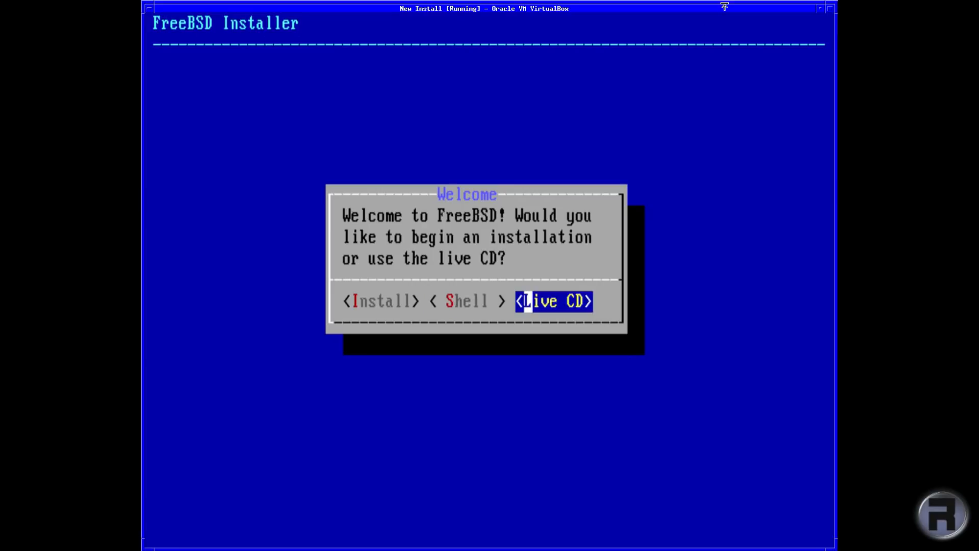
{"action": "key", "text": "Return"}
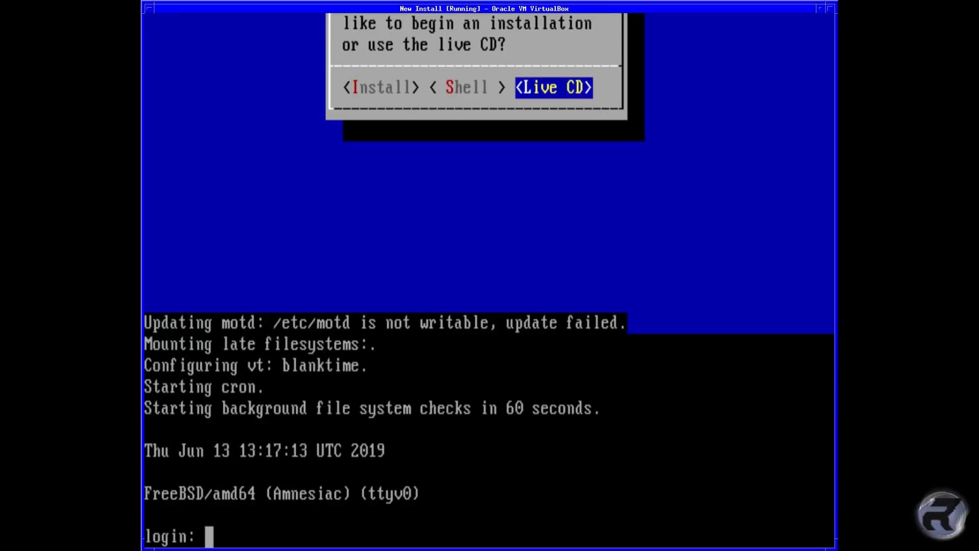
{"action": "type", "text": "root"}
{"action": "key", "text": "Return"}
{"action": "key", "text": "Return"}
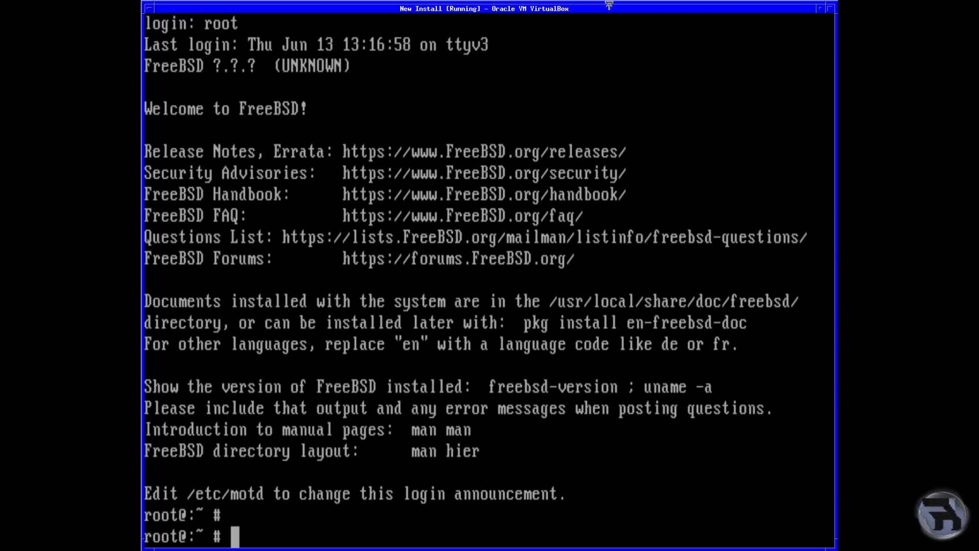
Step: Run df for disk usage, then run top and quit it with q
{"action": "type", "text": "df"}
{"action": "key", "text": "Return"}
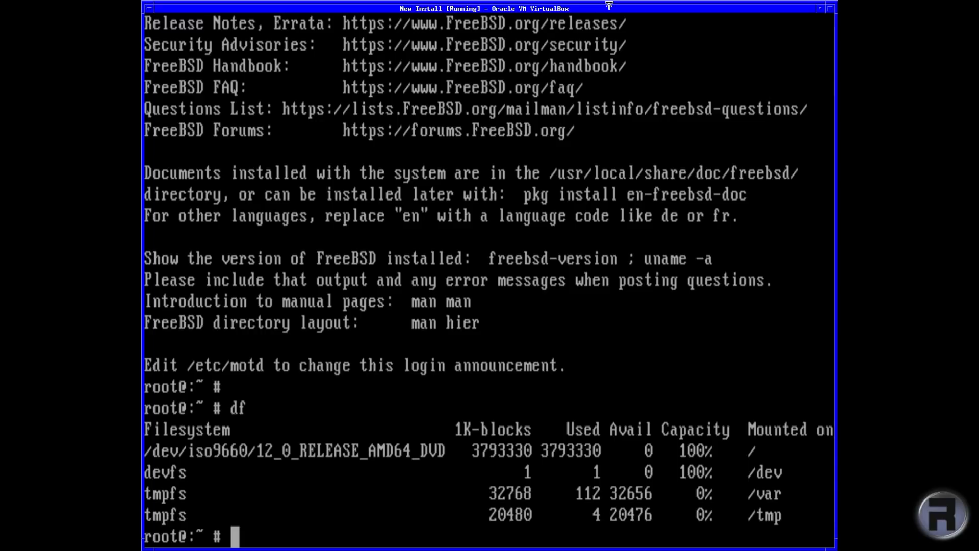
{"action": "type", "text": "top"}
{"action": "key", "text": "Return"}
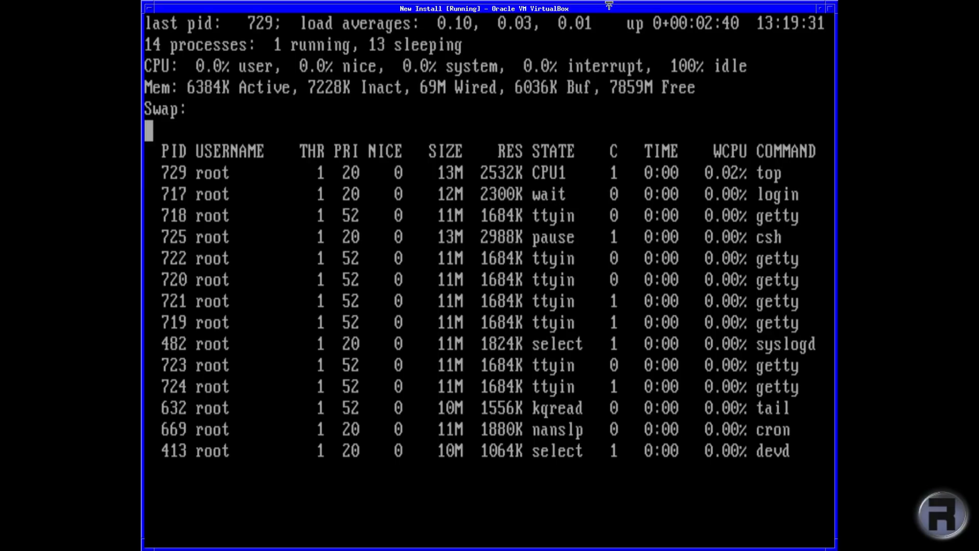
{"action": "key", "text": "q"}
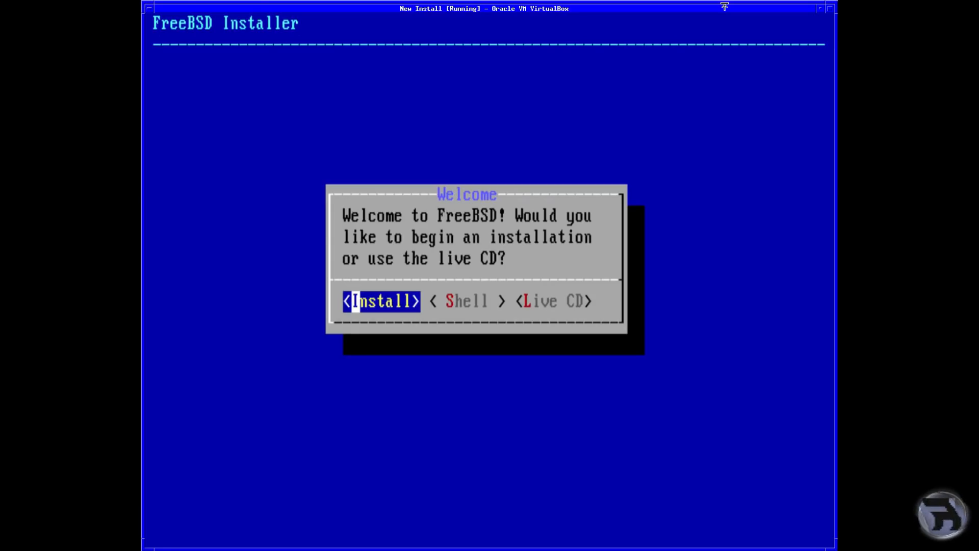
Step: Open the installer's Shell and run df to check disk usage
{"action": "key", "text": "Right"}
{"action": "key", "text": "Right"}
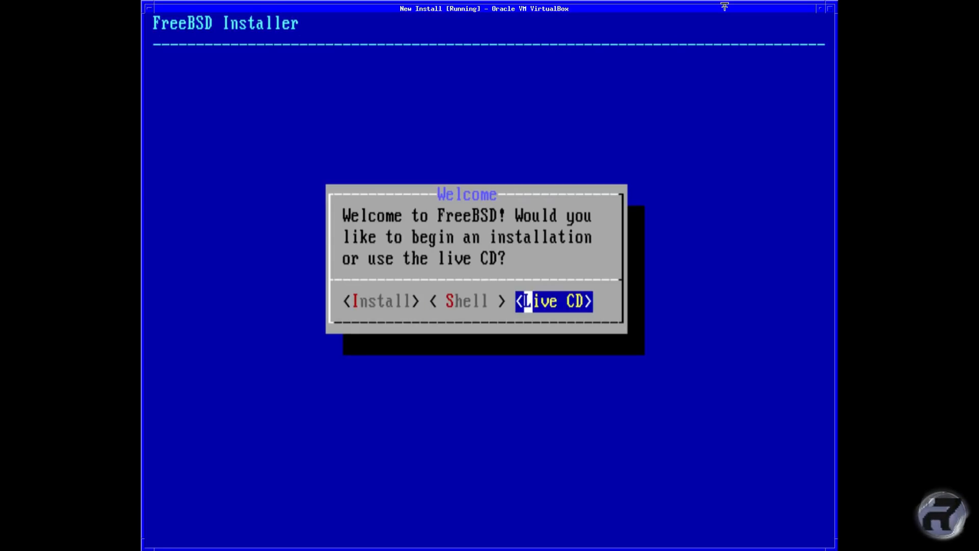
{"action": "key", "text": "Left"}
{"action": "key", "text": "Return"}
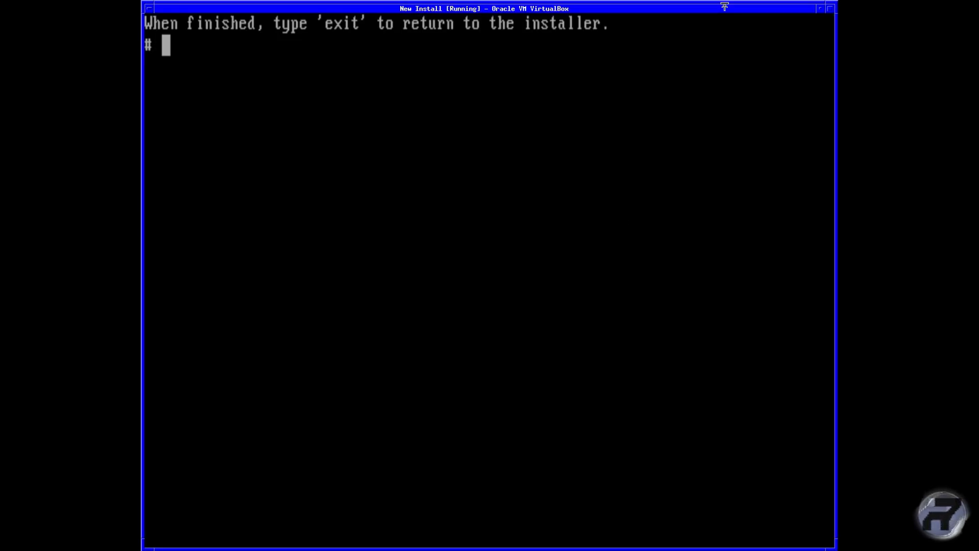
{"action": "type", "text": "df"}
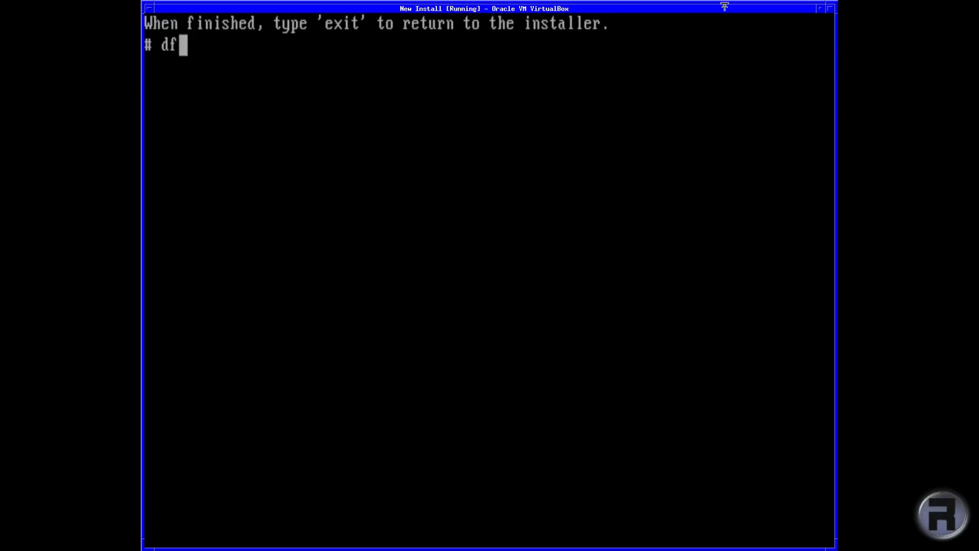
{"action": "key", "text": "Return"}
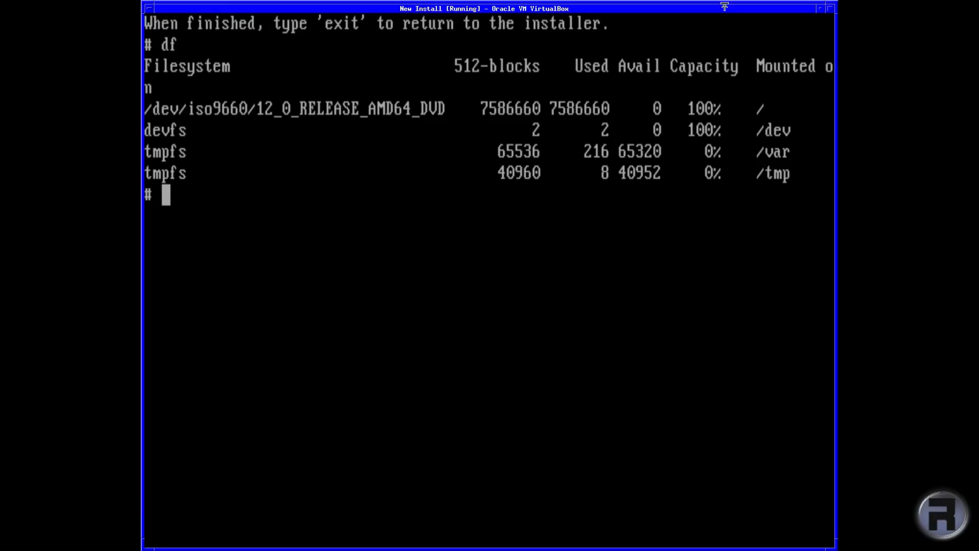
Step: Exit the shell back to the Welcome screen and begin the installation
{"action": "type", "text": "exit"}
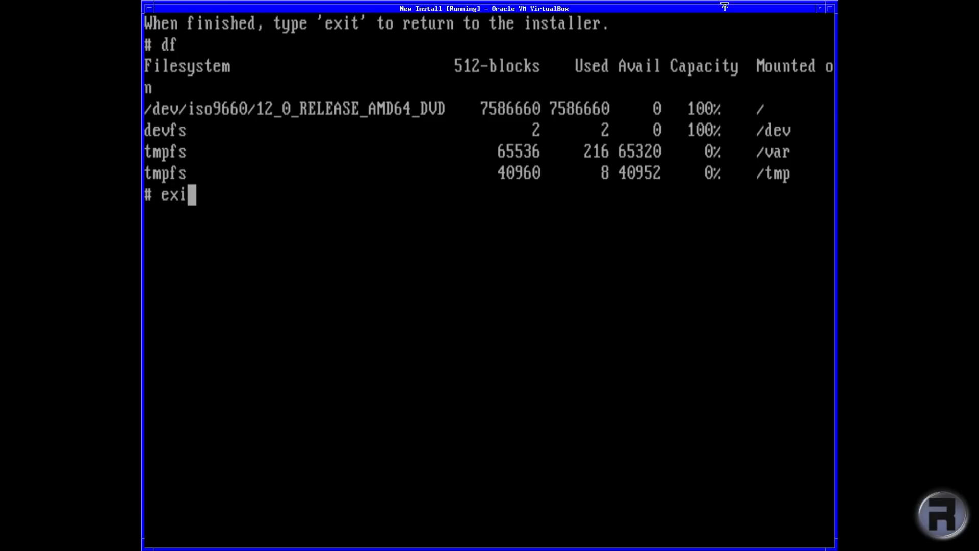
{"action": "key", "text": "Return"}
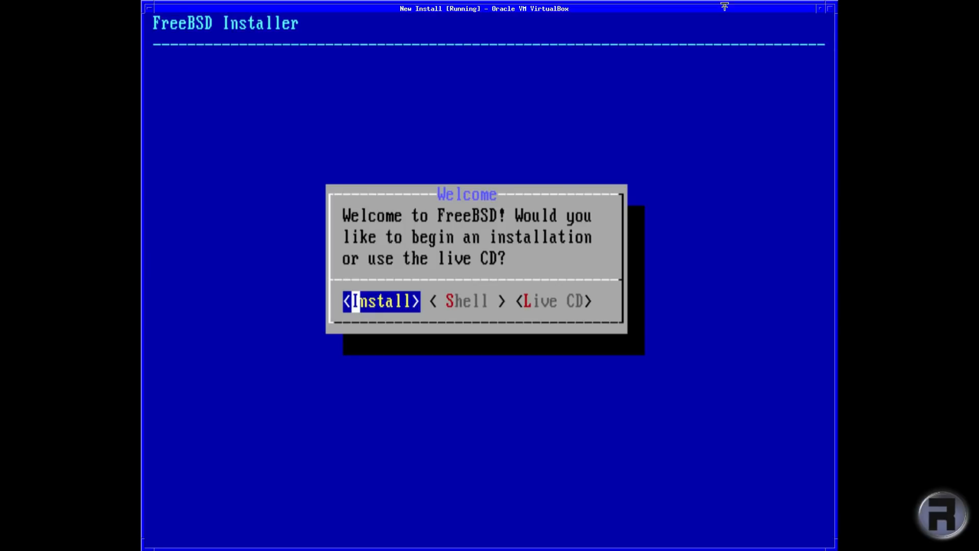
{"action": "key", "text": "Return"}
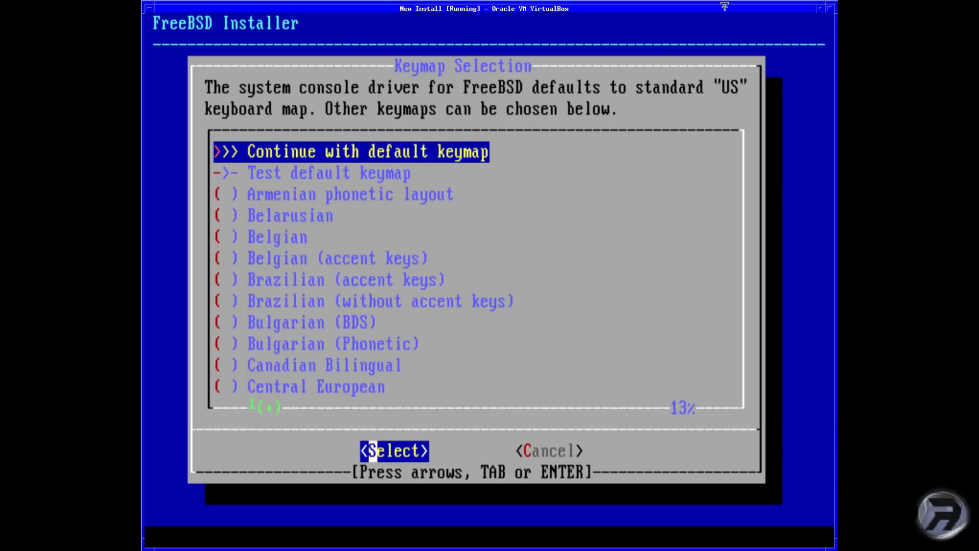
Step: Browse the keymap list and select the United Kingdom keymap
{"action": "key", "text": "Down"}
{"action": "key", "text": "Down"}
{"action": "key", "text": "Down"}
{"action": "key", "text": "Down"}
{"action": "key", "text": "Up"}
{"action": "key", "text": "Up"}
{"action": "key", "text": "Up"}
{"action": "key", "text": "Up"}
{"action": "key", "text": "Down"}
{"action": "key", "text": "Down"}
{"action": "key", "text": "Down"}
{"action": "key", "text": "Down"}
{"action": "key", "text": "Down"}
{"action": "key", "text": "Down"}
{"action": "key", "text": "Down"}
{"action": "key", "text": "Down"}
{"action": "key", "text": "Down"}
{"action": "key", "text": "Down"}
{"action": "key", "text": "Down"}
{"action": "key", "text": "Down"}
{"action": "key", "text": "Down"}
{"action": "key", "text": "Down"}
{"action": "key", "text": "Down"}
{"action": "key", "text": "Down"}
{"action": "key", "text": "Down"}
{"action": "key", "text": "Down"}
{"action": "key", "text": "Down"}
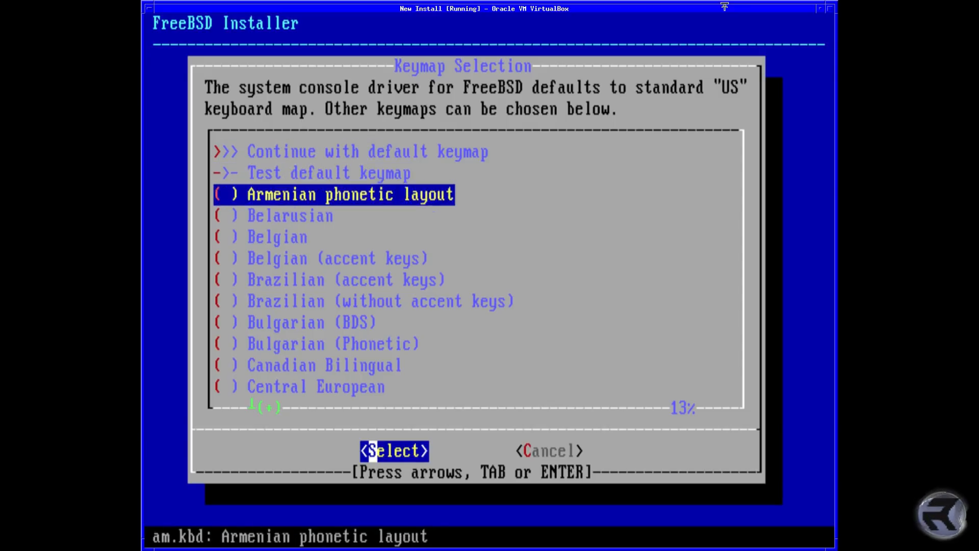
{"action": "key", "text": "Down"}
{"action": "key", "text": "Down"}
{"action": "key", "text": "Down"}
{"action": "key", "text": "Down"}
{"action": "key", "text": "Down"}
{"action": "key", "text": "Down"}
{"action": "key", "text": "Down"}
{"action": "key", "text": "Down"}
{"action": "key", "text": "Down"}
{"action": "key", "text": "Down"}
{"action": "key", "text": "Down"}
{"action": "key", "text": "Down"}
{"action": "key", "text": "Down"}
{"action": "key", "text": "Down"}
{"action": "key", "text": "Down"}
{"action": "key", "text": "Down"}
{"action": "key", "text": "Down"}
{"action": "key", "text": "Down"}
{"action": "key", "text": "Down"}
{"action": "key", "text": "Down"}
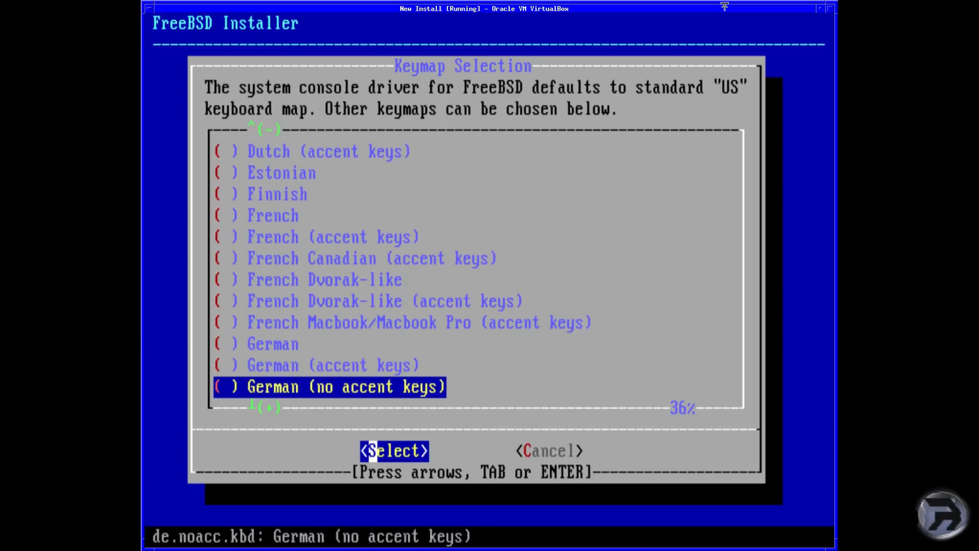
{"action": "key", "text": "Down"}
{"action": "key", "text": "Down"}
{"action": "key", "text": "Down"}
{"action": "key", "text": "Down"}
{"action": "key", "text": "Down"}
{"action": "key", "text": "Down"}
{"action": "key", "text": "Down"}
{"action": "key", "text": "Down"}
{"action": "key", "text": "Down"}
{"action": "key", "text": "Down"}
{"action": "key", "text": "Down"}
{"action": "key", "text": "Down"}
{"action": "key", "text": "Down"}
{"action": "key", "text": "Down"}
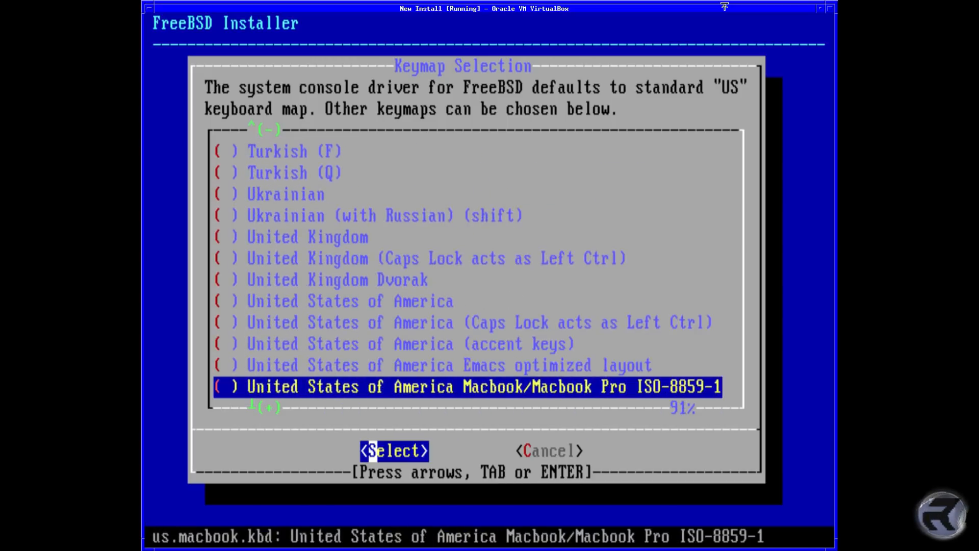
{"action": "key", "text": "Up"}
{"action": "key", "text": "Up"}
{"action": "key", "text": "Up"}
{"action": "key", "text": "Up"}
{"action": "key", "text": "Up"}
{"action": "key", "text": "Up"}
{"action": "key", "text": "Up"}
Step: Test the uk.kbd keymap by typing sample characters '"$%^#ghjghj'
{"action": "key", "text": "Up"}
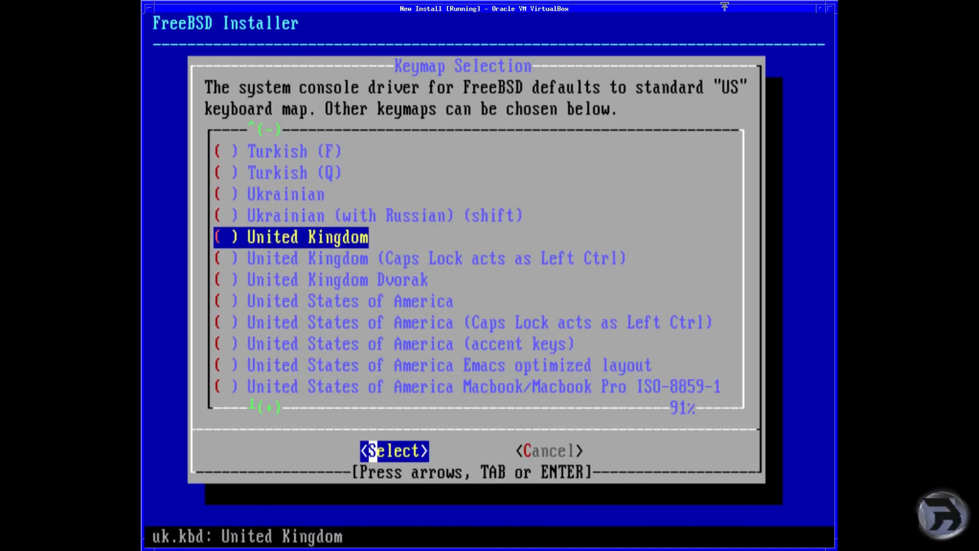
{"action": "key", "text": "Return"}
{"action": "key", "text": "Up"}
{"action": "key", "text": "Down"}
{"action": "key", "text": "Return"}
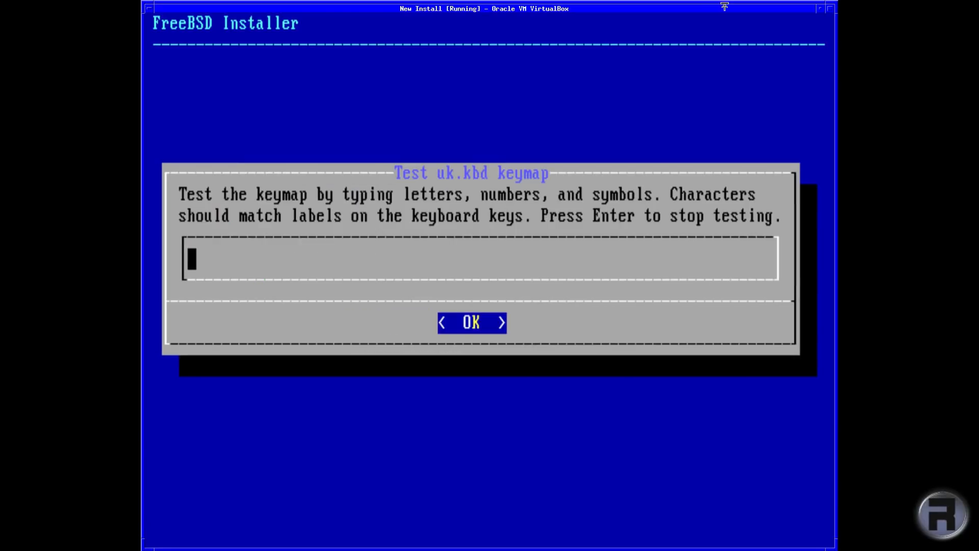
{"action": "type", "text": "\"$%^#ghjghj"}
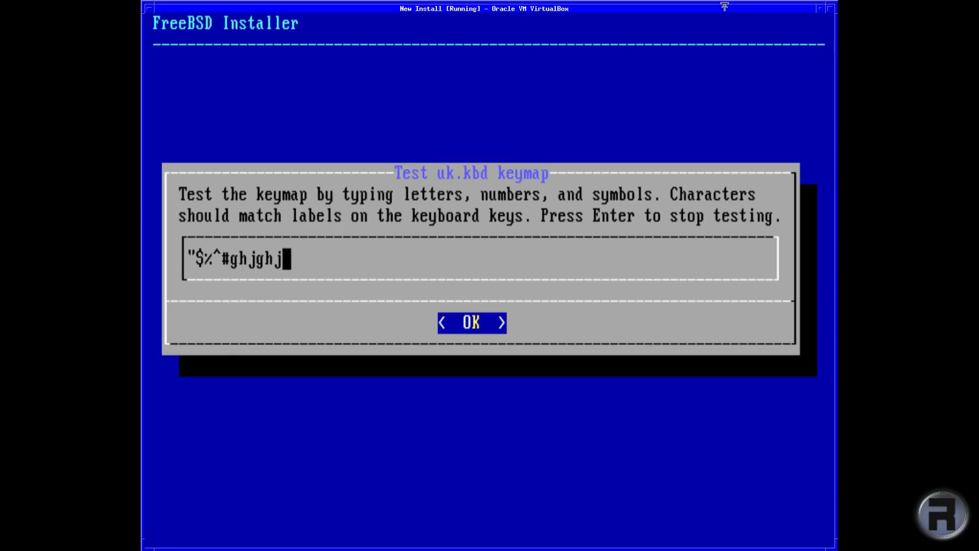
{"action": "key", "text": "Return"}
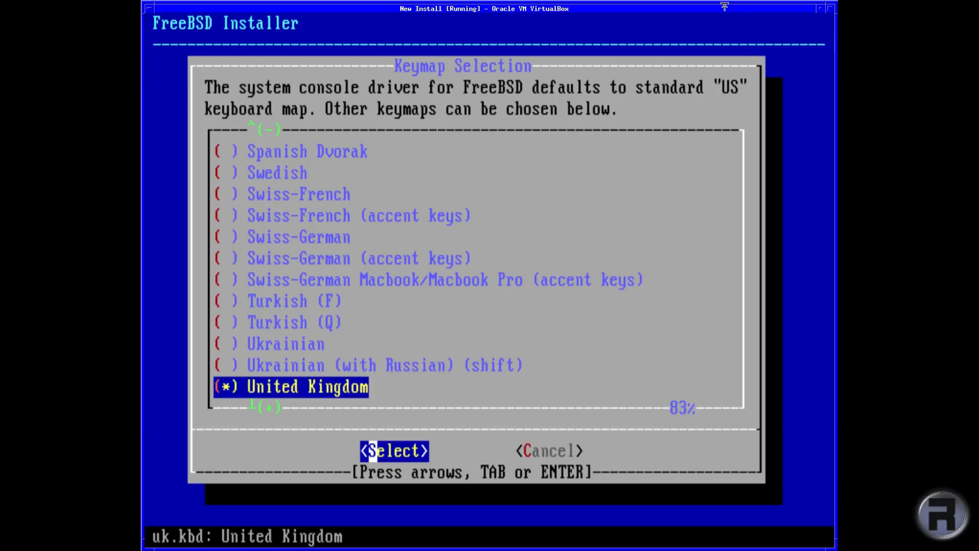
Step: Continue the installation with the uk.kbd keymap
{"action": "key", "text": "Up"}
{"action": "key", "text": "Up"}
{"action": "key", "text": "Up"}
{"action": "key", "text": "Up"}
{"action": "key", "text": "Up"}
{"action": "key", "text": "Up"}
{"action": "key", "text": "Up"}
{"action": "key", "text": "Up"}
{"action": "key", "text": "Up"}
{"action": "key", "text": "Up"}
{"action": "key", "text": "Up"}
{"action": "key", "text": "Up"}
{"action": "key", "text": "Up"}
{"action": "key", "text": "Up"}
{"action": "key", "text": "Up"}
{"action": "key", "text": "Up"}
{"action": "key", "text": "Up"}
{"action": "key", "text": "Up"}
{"action": "key", "text": "Up"}
{"action": "key", "text": "Up"}
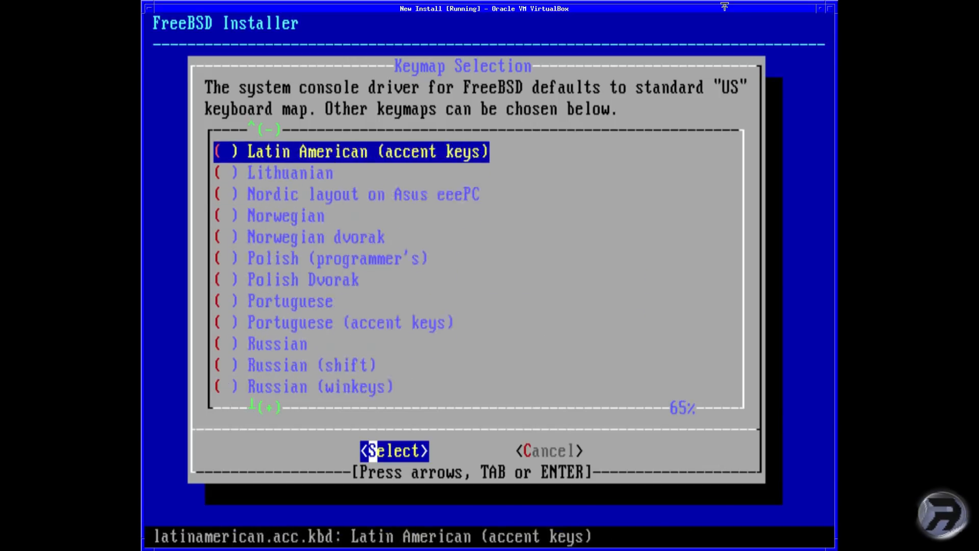
{"action": "key", "text": "Up"}
{"action": "key", "text": "Up"}
{"action": "key", "text": "Up"}
{"action": "key", "text": "Up"}
{"action": "key", "text": "Up"}
{"action": "key", "text": "Up"}
{"action": "key", "text": "Up"}
{"action": "key", "text": "Up"}
{"action": "key", "text": "Up"}
{"action": "key", "text": "Up"}
{"action": "key", "text": "Up"}
{"action": "key", "text": "Up"}
{"action": "key", "text": "Up"}
{"action": "key", "text": "Up"}
{"action": "key", "text": "Up"}
{"action": "key", "text": "Up"}
{"action": "key", "text": "Up"}
{"action": "key", "text": "Up"}
{"action": "key", "text": "Up"}
{"action": "key", "text": "Up"}
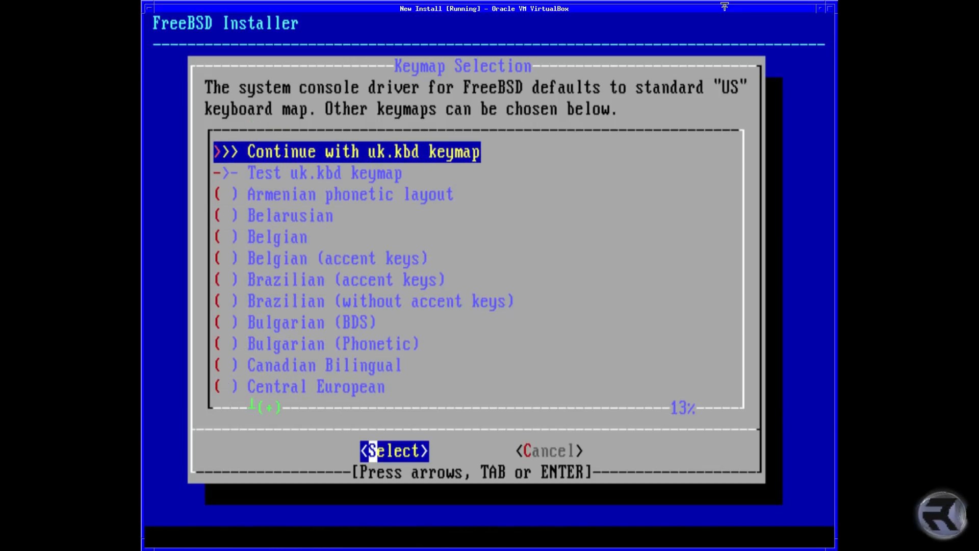
{"action": "key", "text": "Return"}
Step: Name the machine test-vm, deselect kernel-dbg, and add the ports and src components
{"action": "type", "text": "test-"}
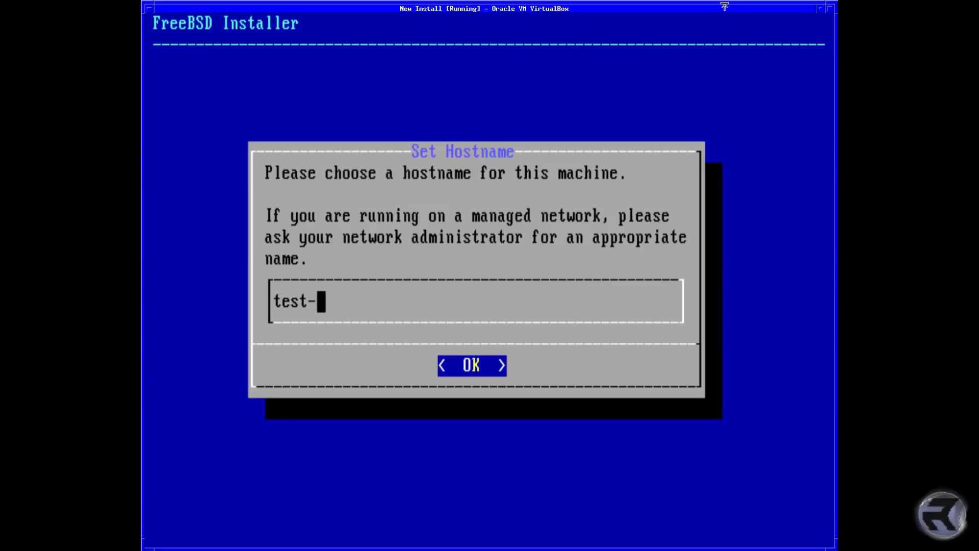
{"action": "type", "text": "vm"}
{"action": "key", "text": "Return"}
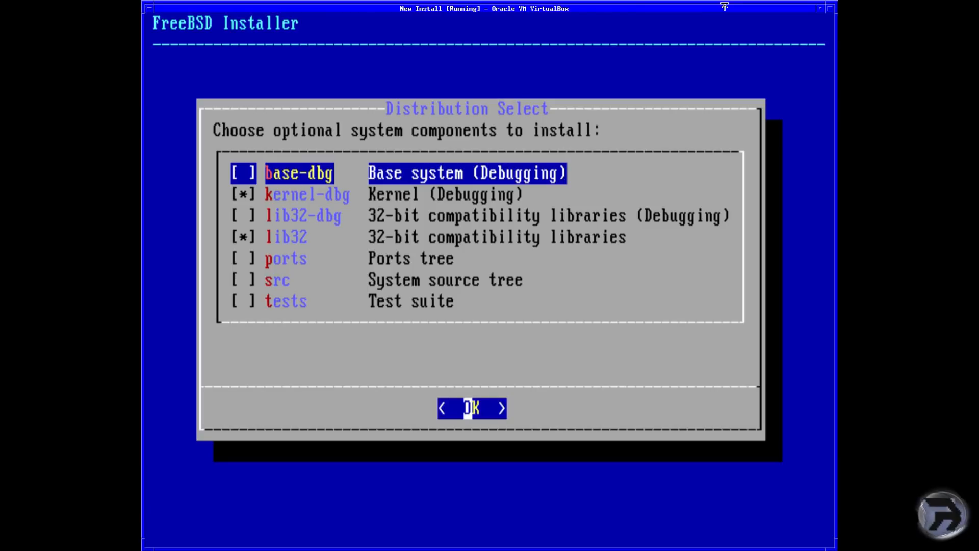
{"action": "key", "text": "Down"}
{"action": "key", "text": "space"}
{"action": "key", "text": "Down"}
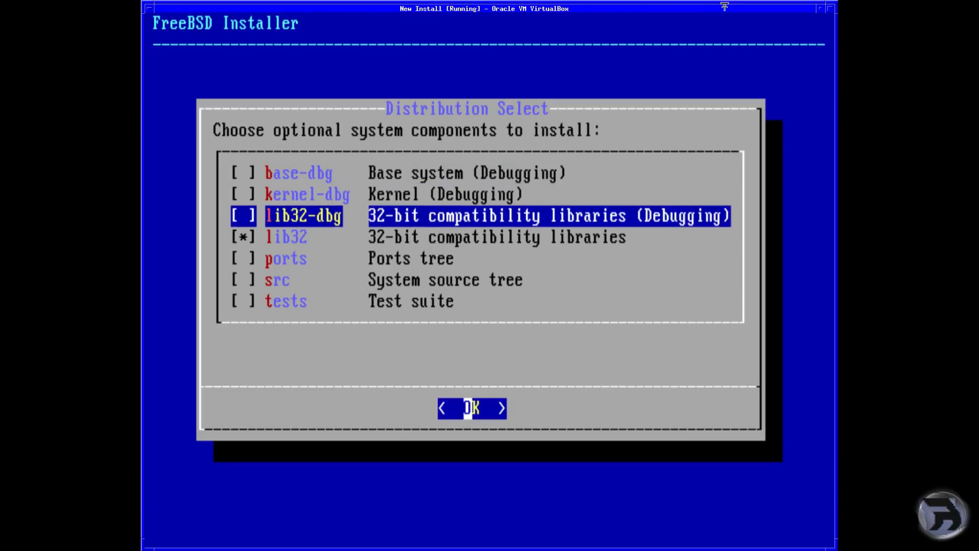
{"action": "key", "text": "Down"}
{"action": "key", "text": "Down"}
{"action": "key", "text": "space"}
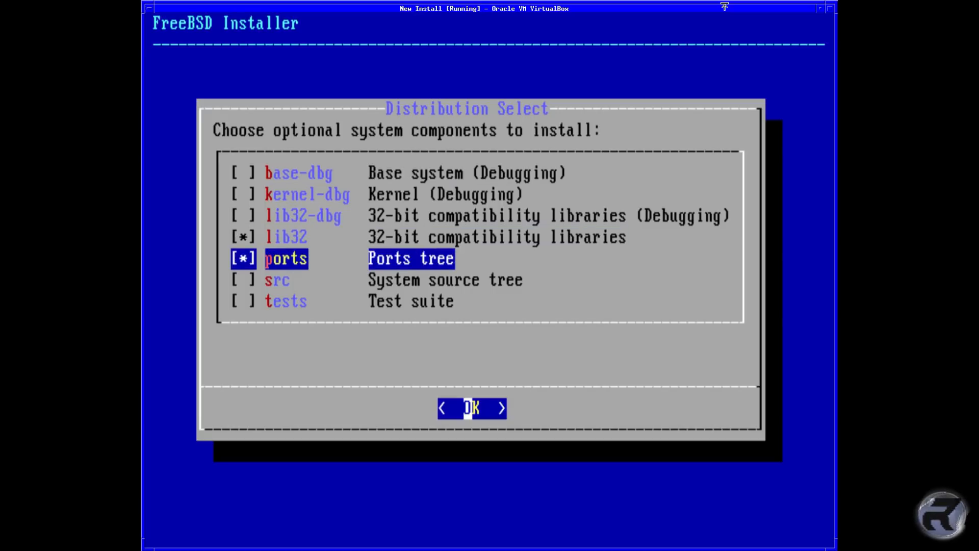
{"action": "key", "text": "Down"}
{"action": "key", "text": "space"}
Step: Review the component list and accept lib32, ports and src
{"action": "key", "text": "Up"}
{"action": "key", "text": "Up"}
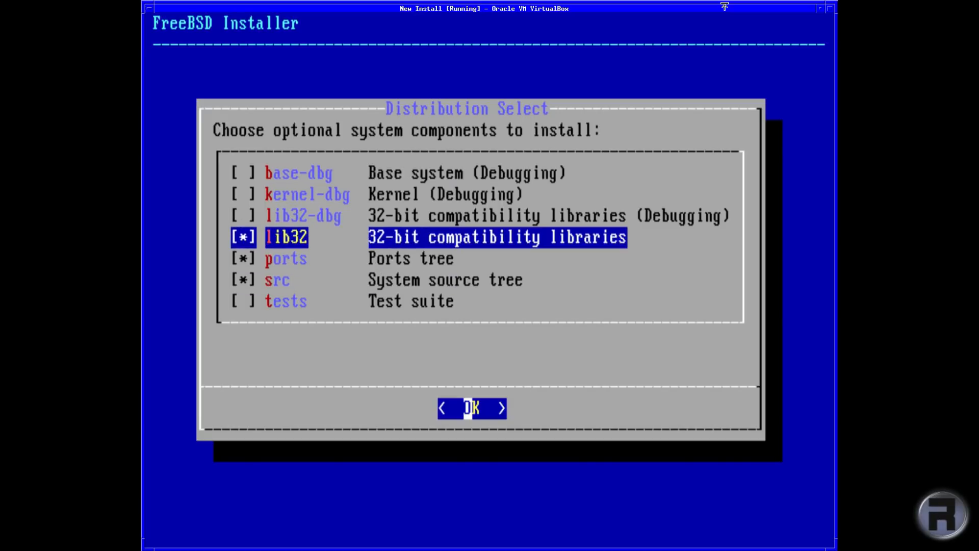
{"action": "key", "text": "Up"}
{"action": "key", "text": "Up"}
{"action": "key", "text": "Up"}
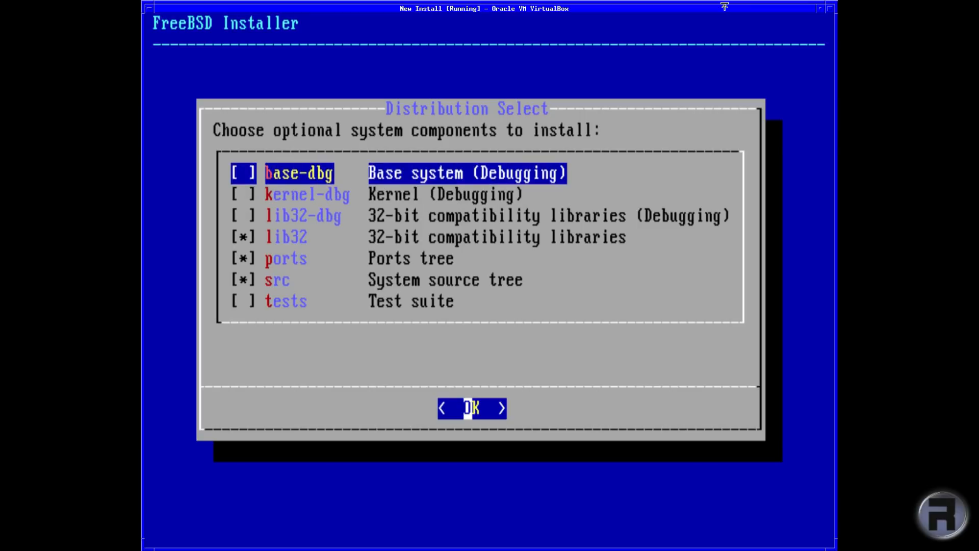
{"action": "key", "text": "Down"}
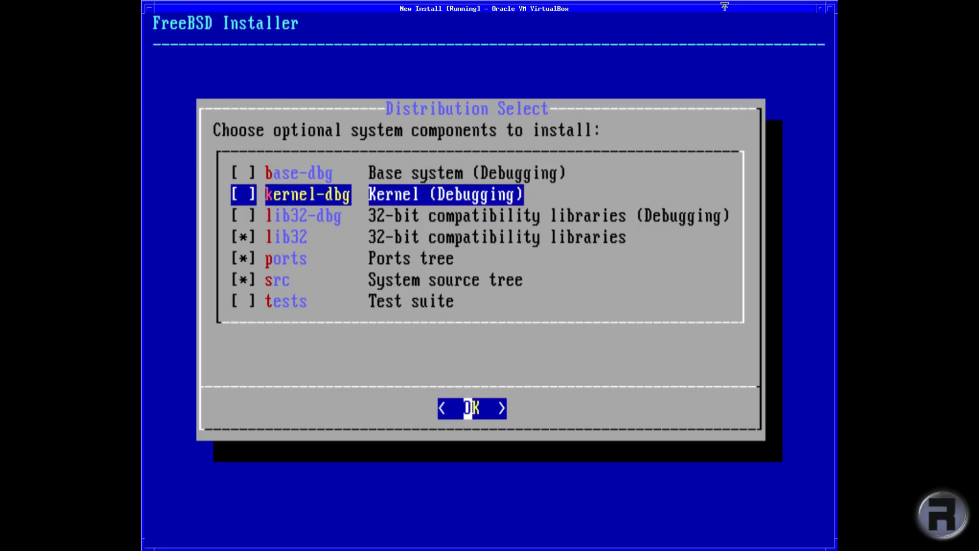
{"action": "key", "text": "Down"}
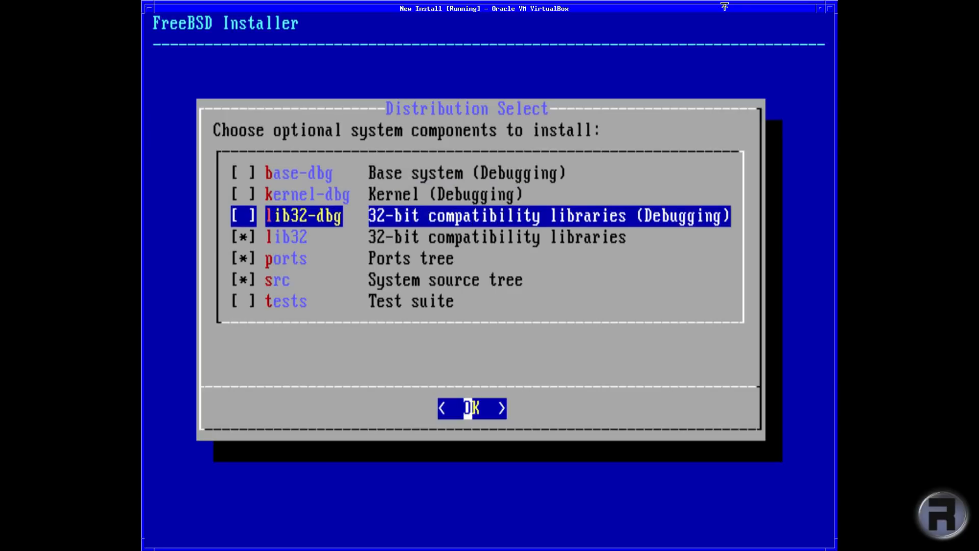
{"action": "key", "text": "Down"}
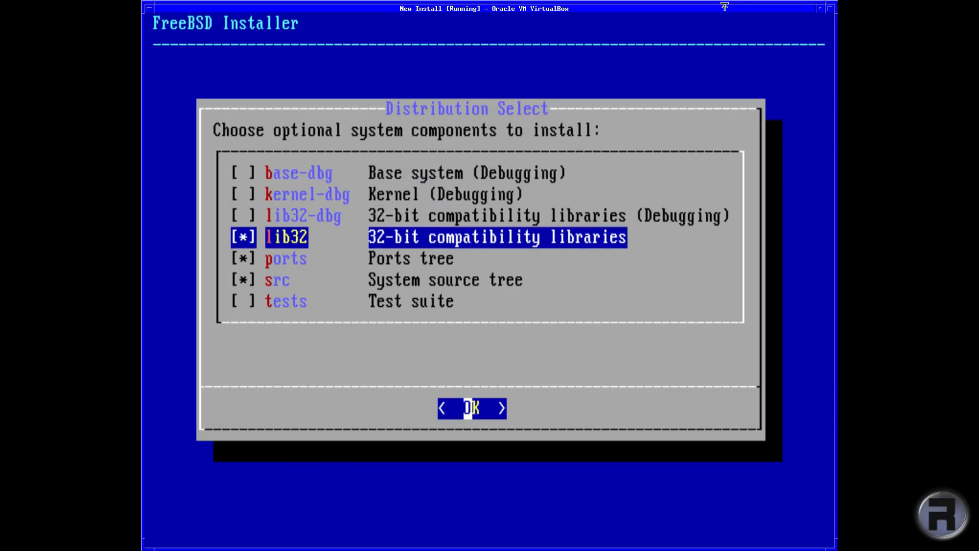
{"action": "key", "text": "Down"}
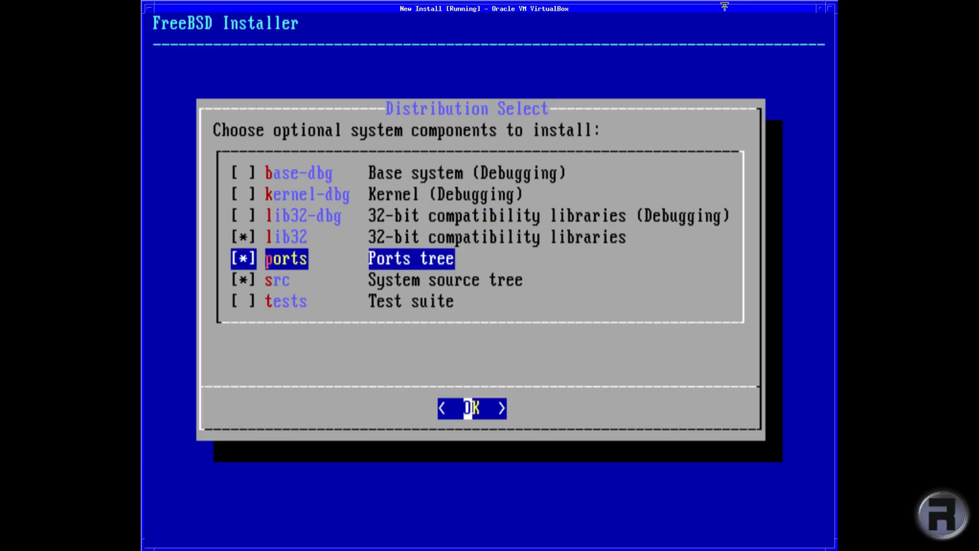
{"action": "key", "text": "Down"}
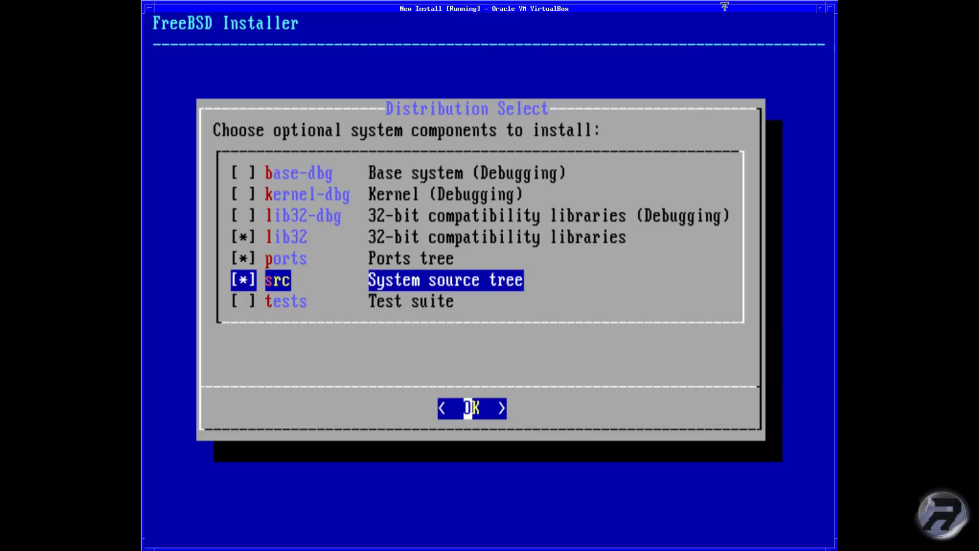
{"action": "key", "text": "Down"}
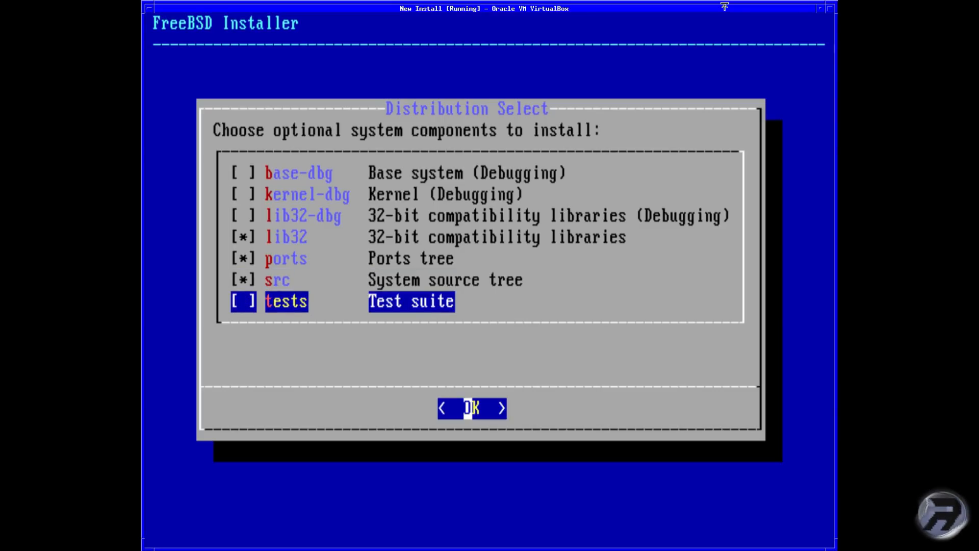
{"action": "key", "text": "Return"}
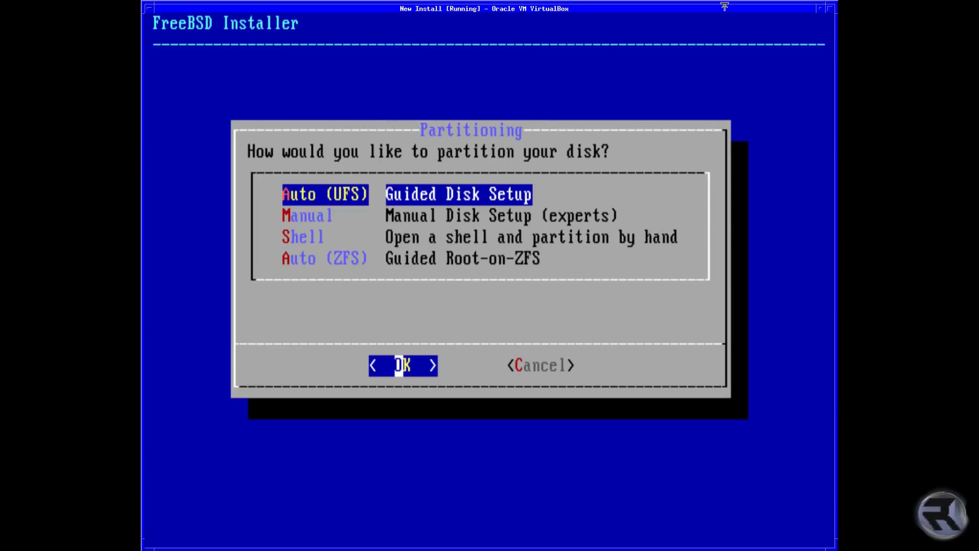
{"action": "key", "text": "Down"}
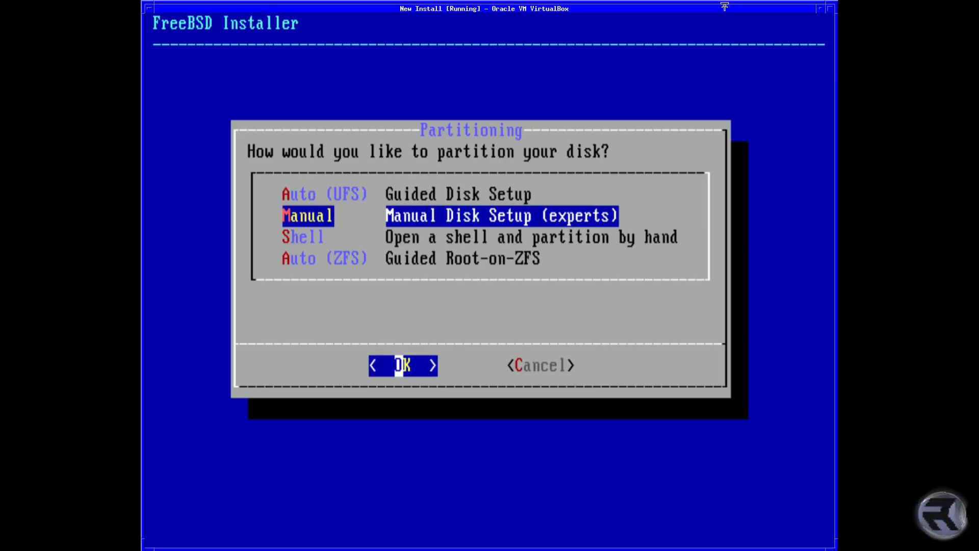
Step: Look over the Shell and Auto (ZFS) options, then pick Auto (UFS) Guided Disk Setup
{"action": "key", "text": "Down"}
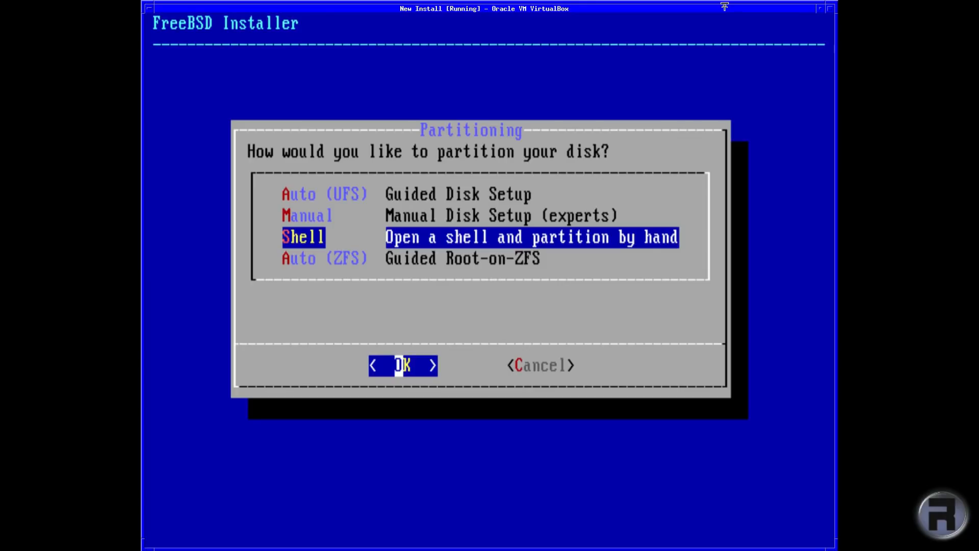
{"action": "key", "text": "Down"}
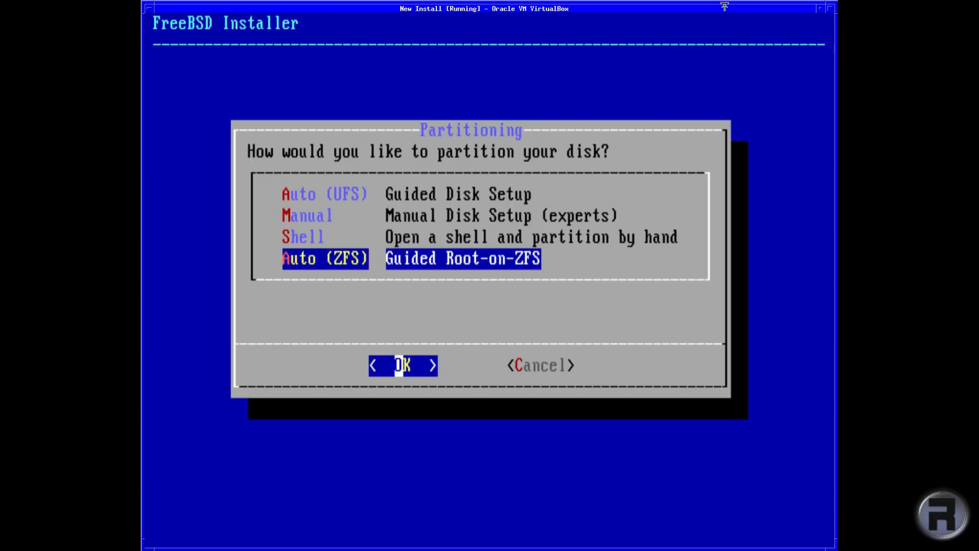
{"action": "key", "text": "Up"}
{"action": "key", "text": "Up"}
{"action": "key", "text": "Up"}
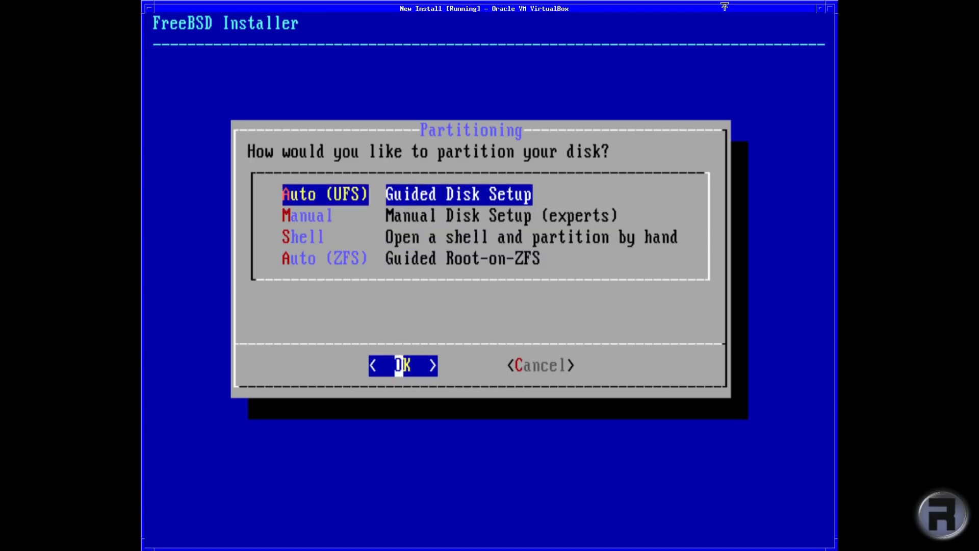
{"action": "key", "text": "Return"}
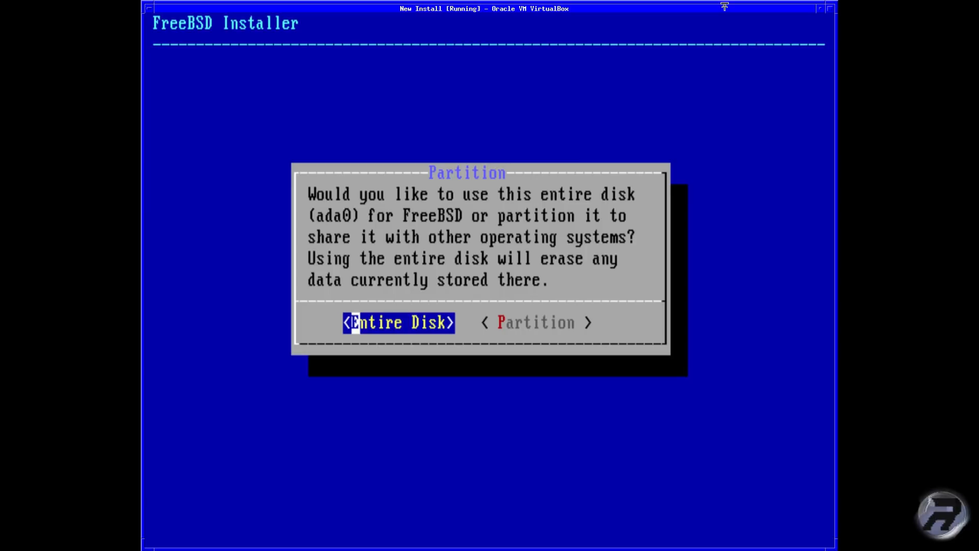
Step: Use the entire disk ada0, confirm erasing it, and choose the GPT partition scheme
{"action": "key", "text": "Return"}
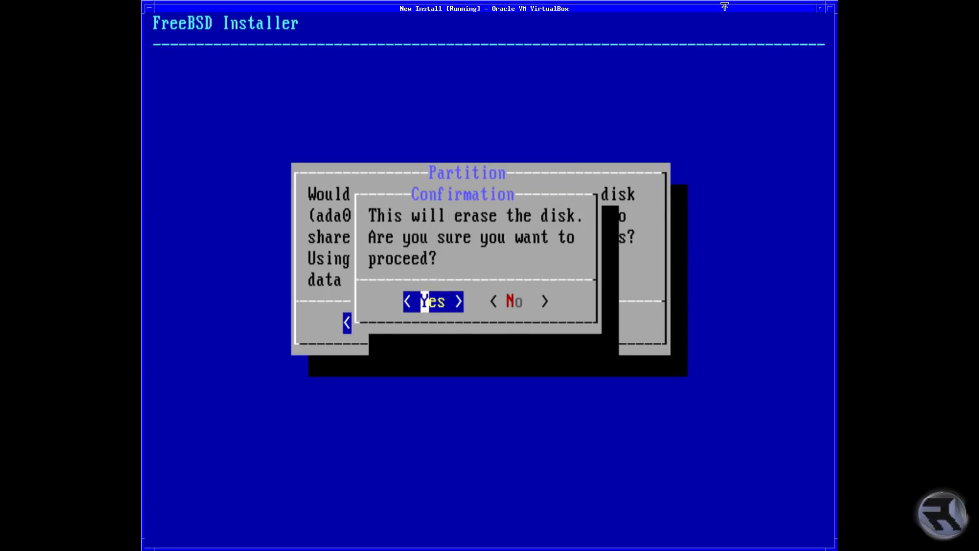
{"action": "key", "text": "Return"}
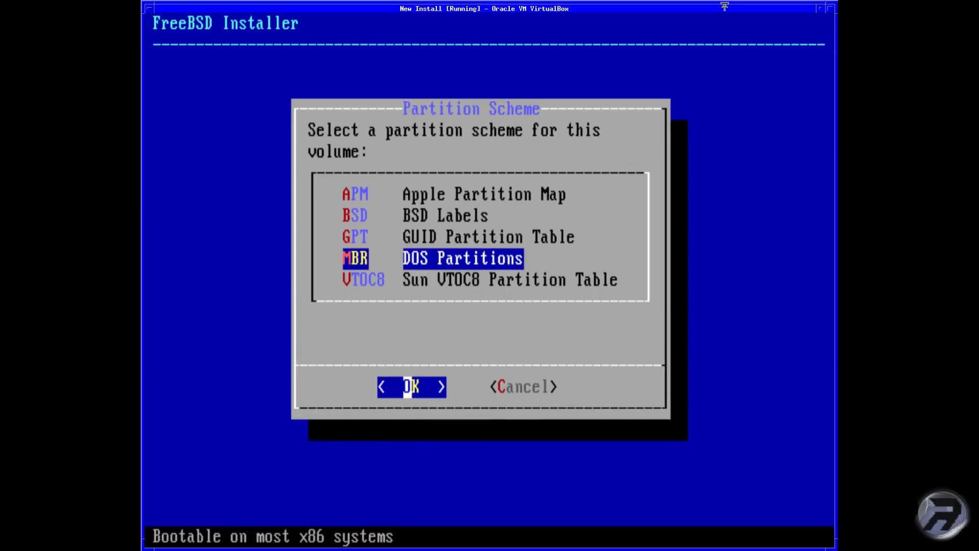
{"action": "key", "text": "Up"}
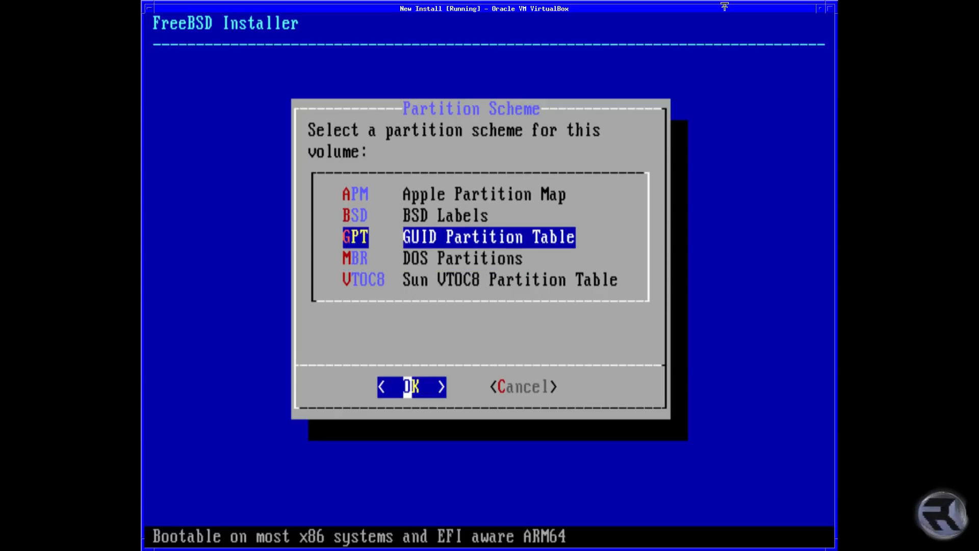
{"action": "key", "text": "Up"}
{"action": "key", "text": "Up"}
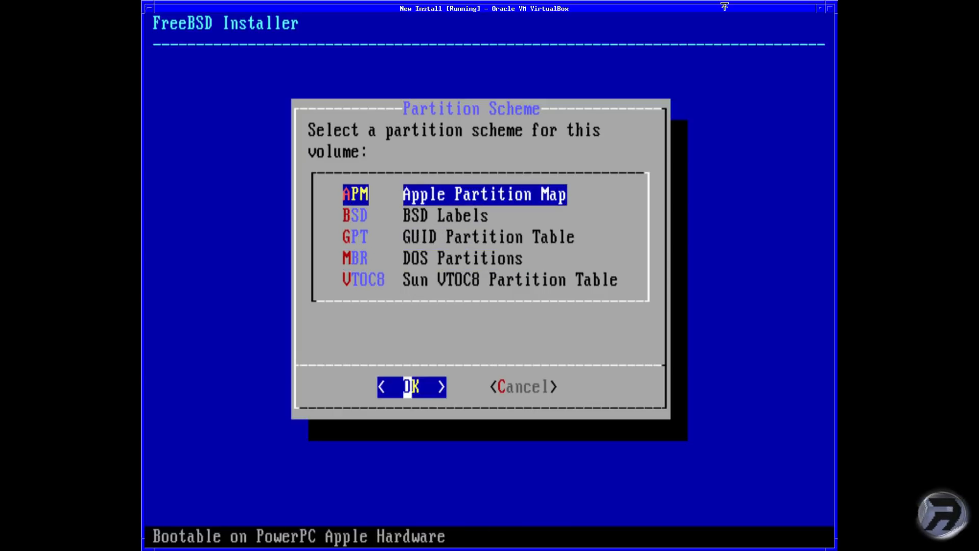
{"action": "key", "text": "Down"}
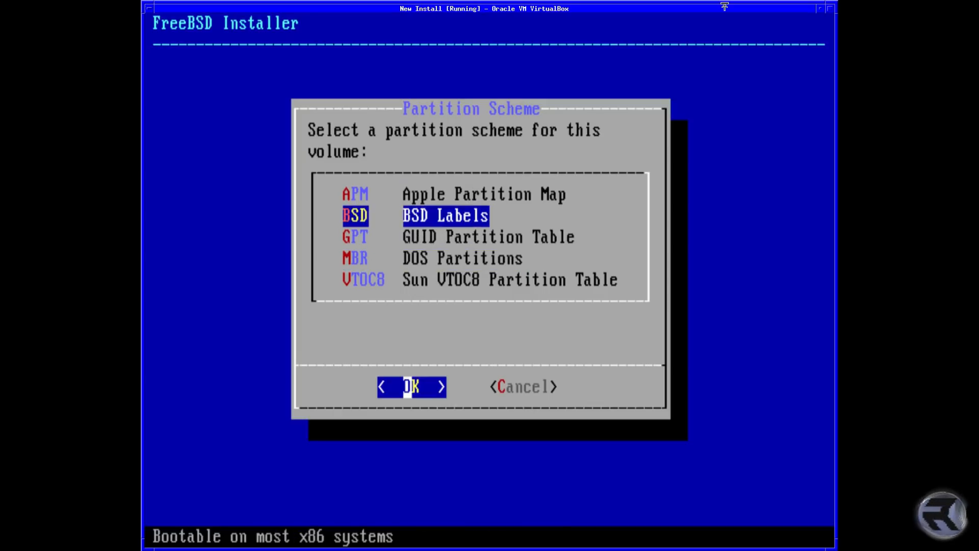
{"action": "key", "text": "Down"}
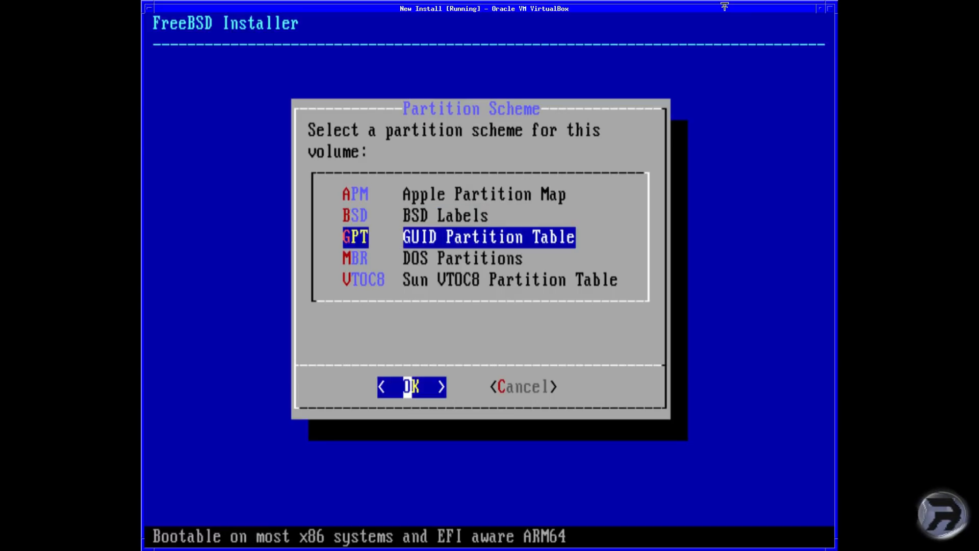
{"action": "key", "text": "Down"}
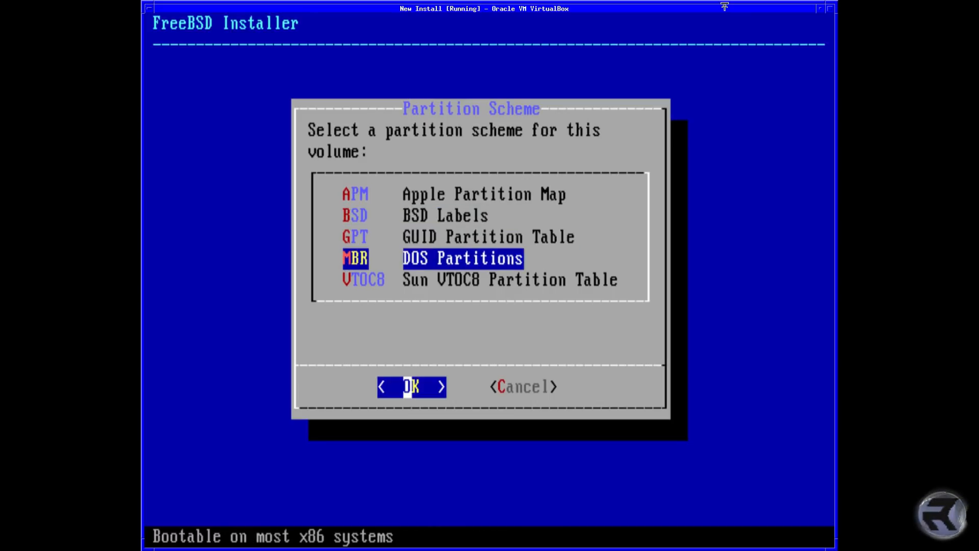
{"action": "key", "text": "Down"}
{"action": "key", "text": "Up"}
{"action": "key", "text": "Up"}
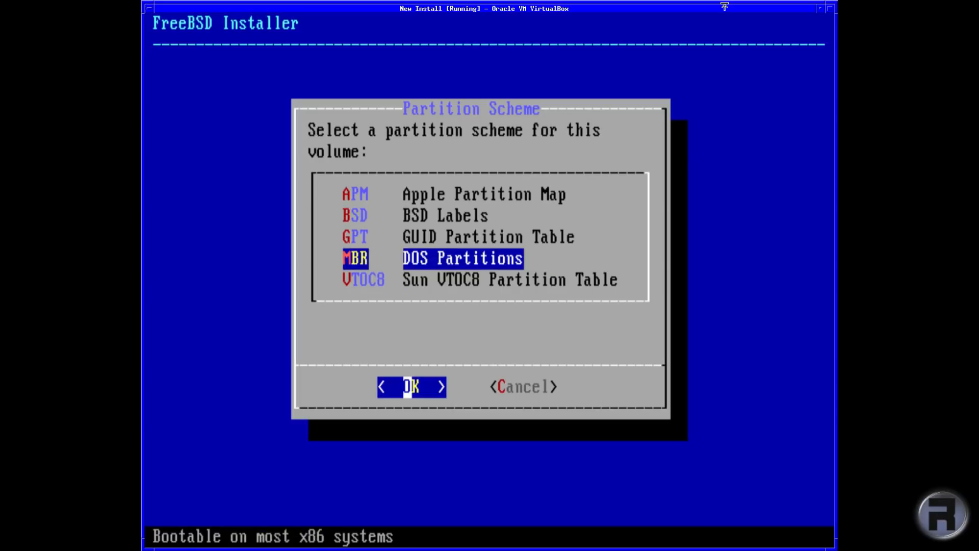
{"action": "key", "text": "Return"}
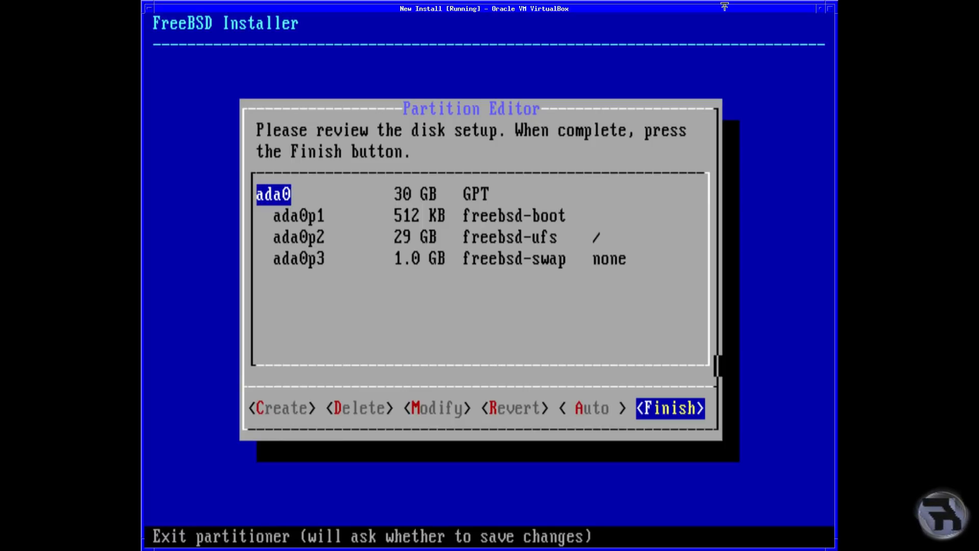
Step: Finish the disk layout and Commit the partition changes to start installing
{"action": "key", "text": "Return"}
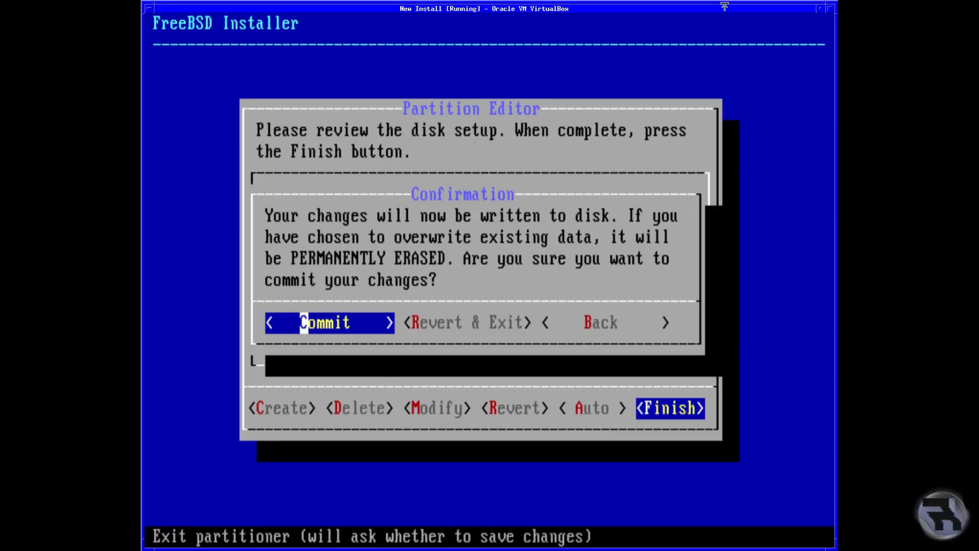
{"action": "key", "text": "Right"}
{"action": "key", "text": "Right"}
{"action": "key", "text": "Left"}
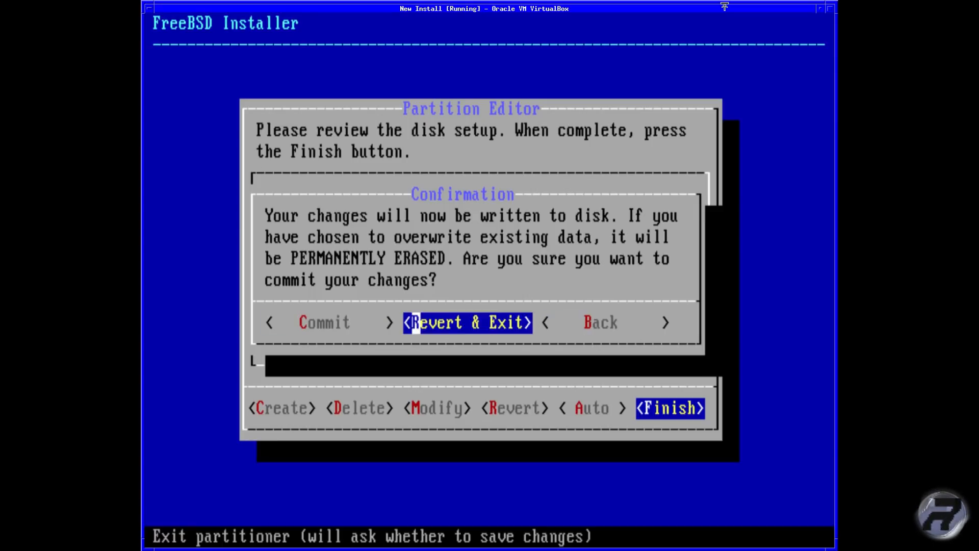
{"action": "key", "text": "Left"}
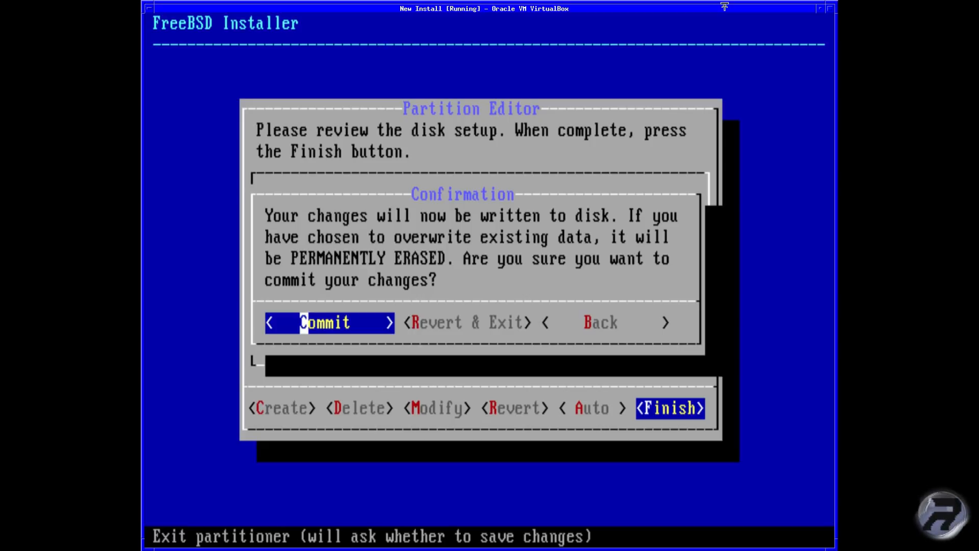
{"action": "key", "text": "Return"}
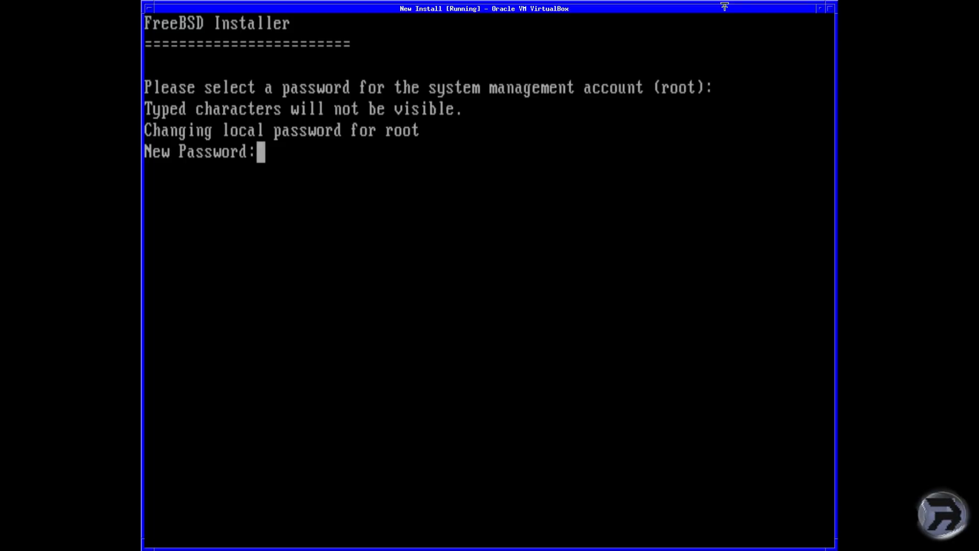
Step: Enter the new root password and confirm it
{"action": "key", "text": "Return"}
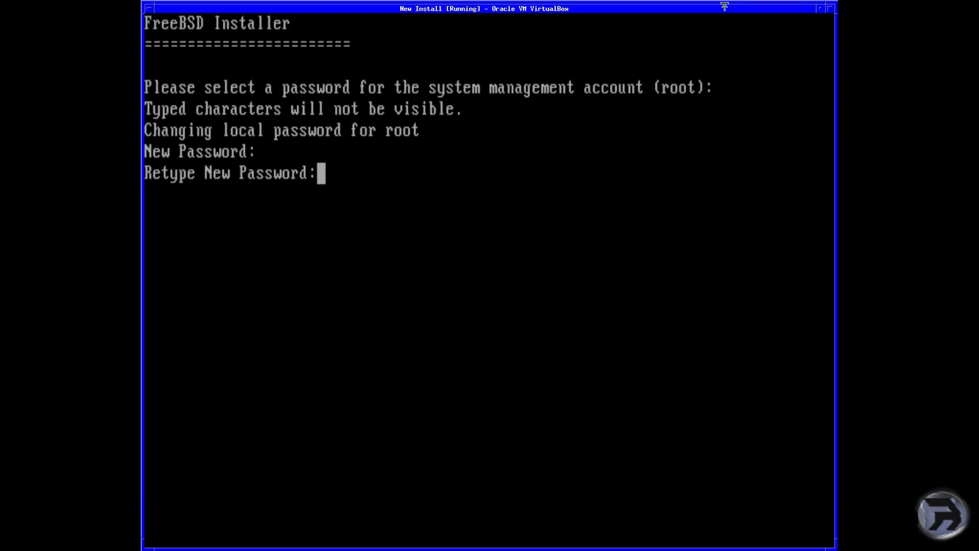
{"action": "key", "text": "Return"}
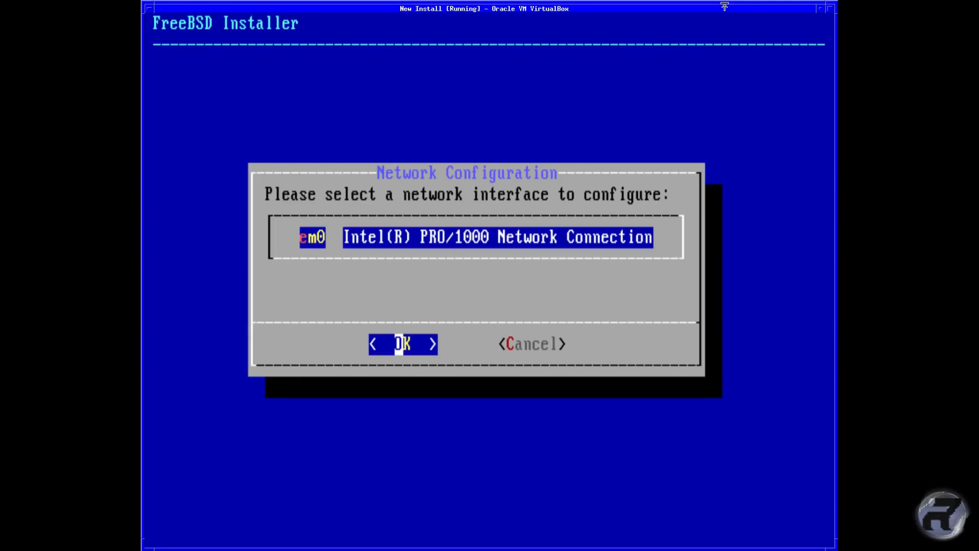
Step: Configure em0 for IPv4 using DHCP and decline IPv6
{"action": "key", "text": "Return"}
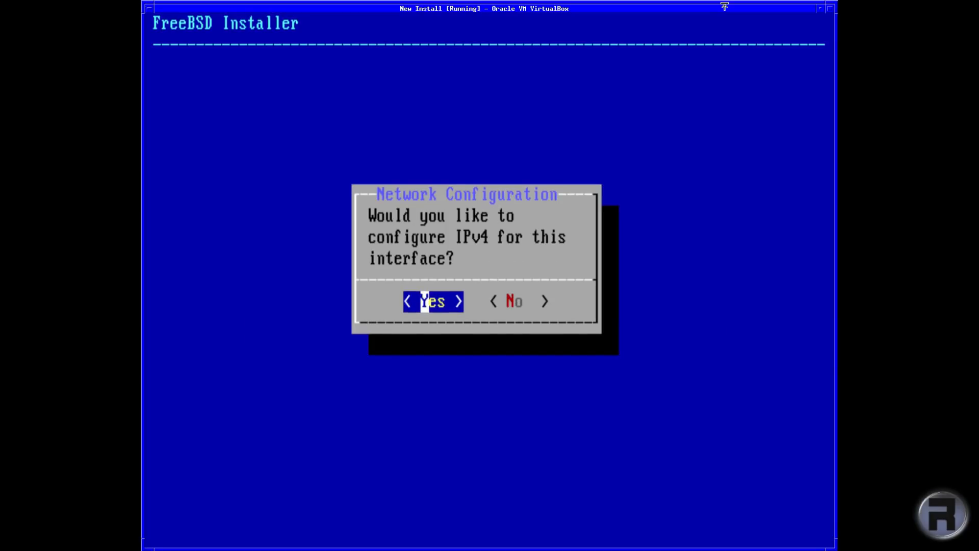
{"action": "key", "text": "Return"}
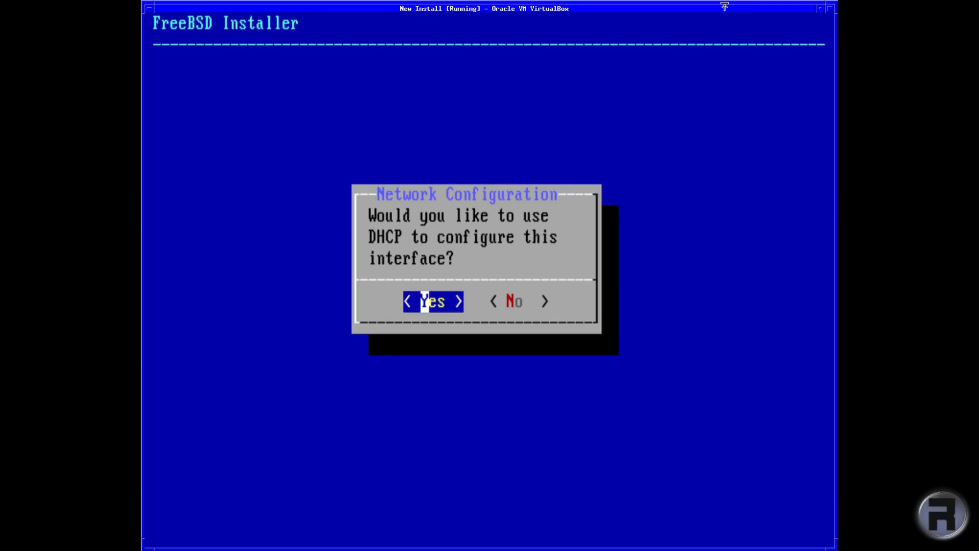
{"action": "key", "text": "Right"}
{"action": "key", "text": "Left"}
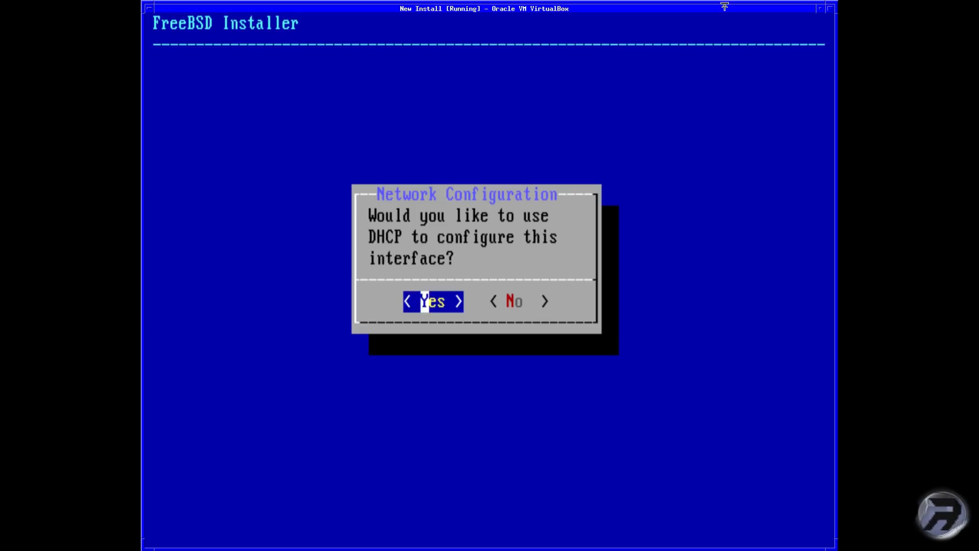
{"action": "key", "text": "Return"}
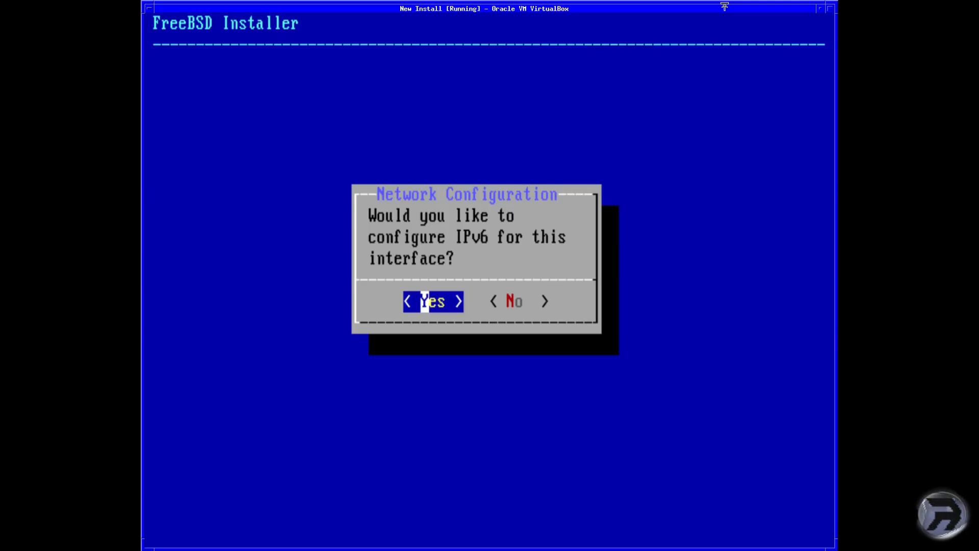
{"action": "key", "text": "Right"}
{"action": "key", "text": "Return"}
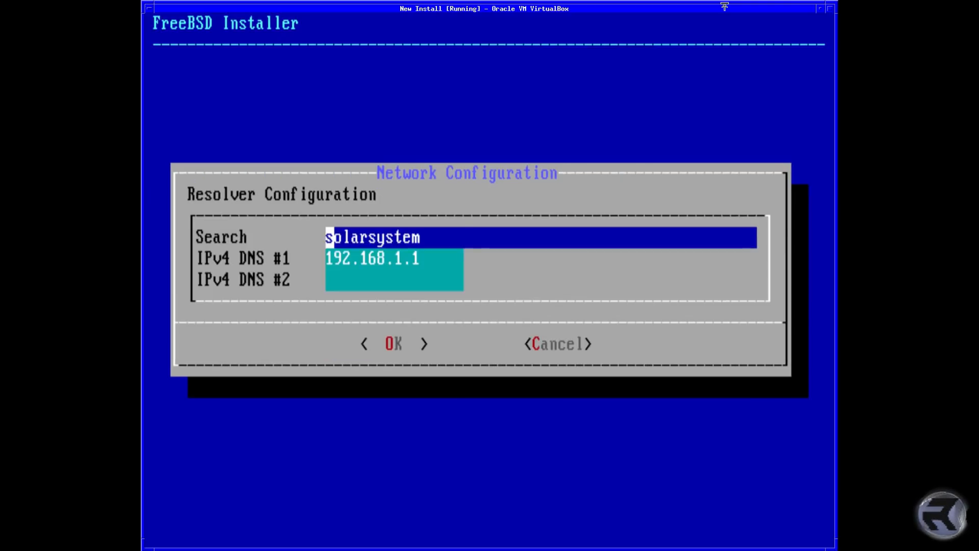
Step: Add 8.8.8.8 as the second IPv4 DNS server and accept the resolver settings
{"action": "key", "text": "Down"}
{"action": "key", "text": "Down"}
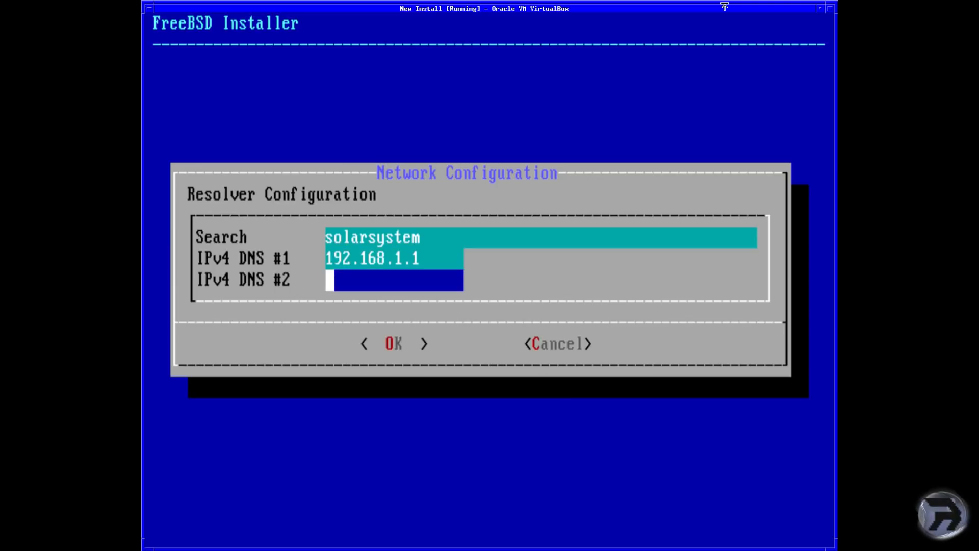
{"action": "type", "text": "8.8.8.8"}
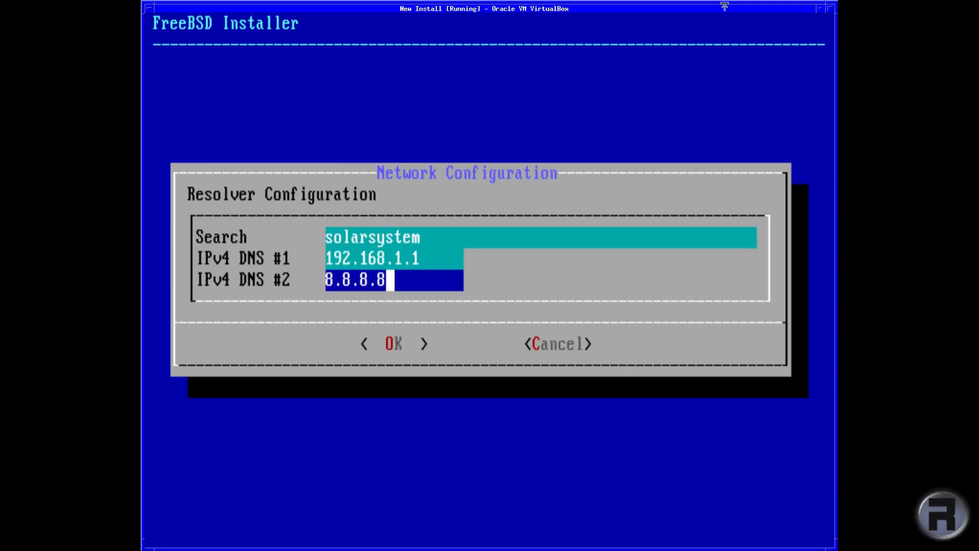
{"action": "key", "text": "Tab"}
{"action": "key", "text": "Return"}
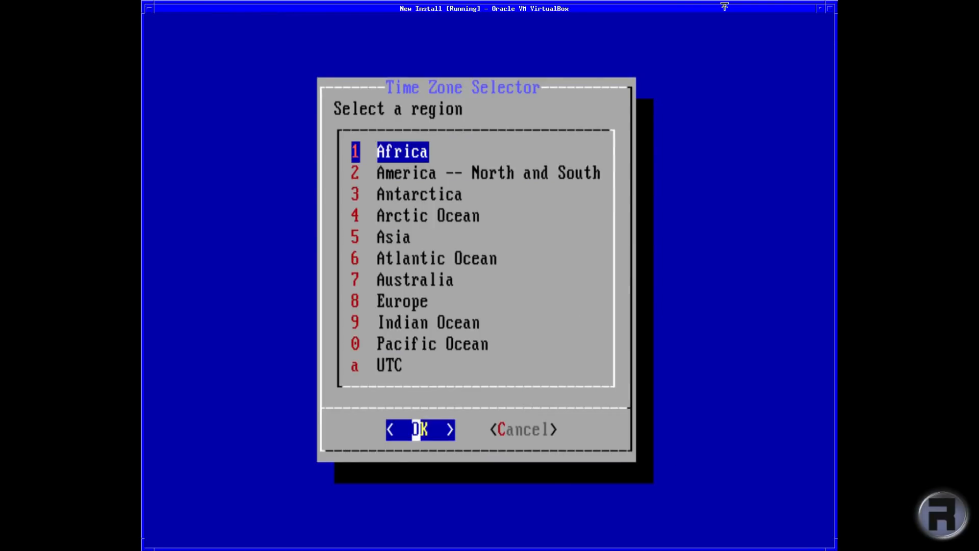
Step: Set the time zone to Europe → United Kingdom and accept the BST abbreviation
{"action": "key", "text": "Down"}
{"action": "key", "text": "Down"}
{"action": "key", "text": "Down"}
{"action": "key", "text": "Down"}
{"action": "key", "text": "Down"}
{"action": "key", "text": "Down"}
{"action": "key", "text": "Down"}
{"action": "key", "text": "Down"}
{"action": "key", "text": "Down"}
{"action": "key", "text": "Down"}
{"action": "key", "text": "Up"}
{"action": "key", "text": "Up"}
{"action": "key", "text": "Up"}
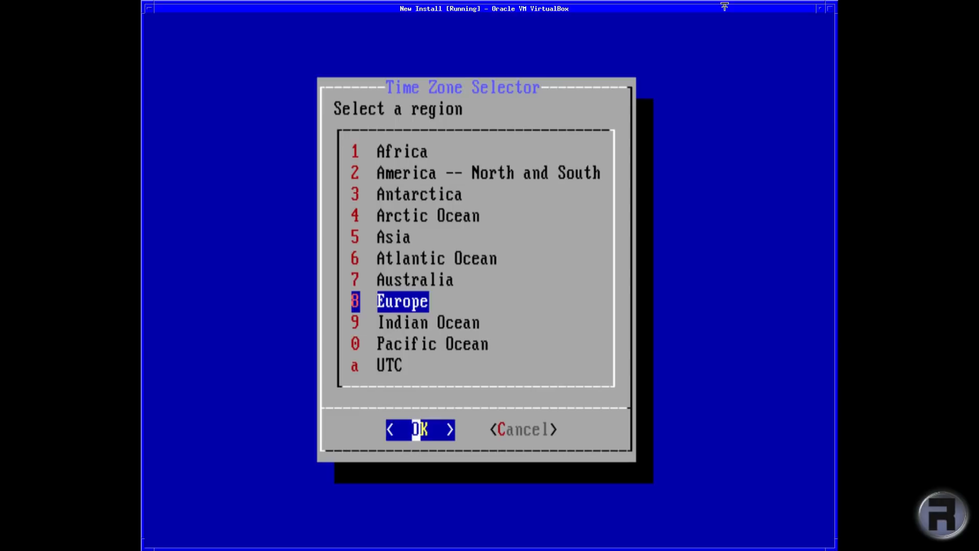
{"action": "key", "text": "Return"}
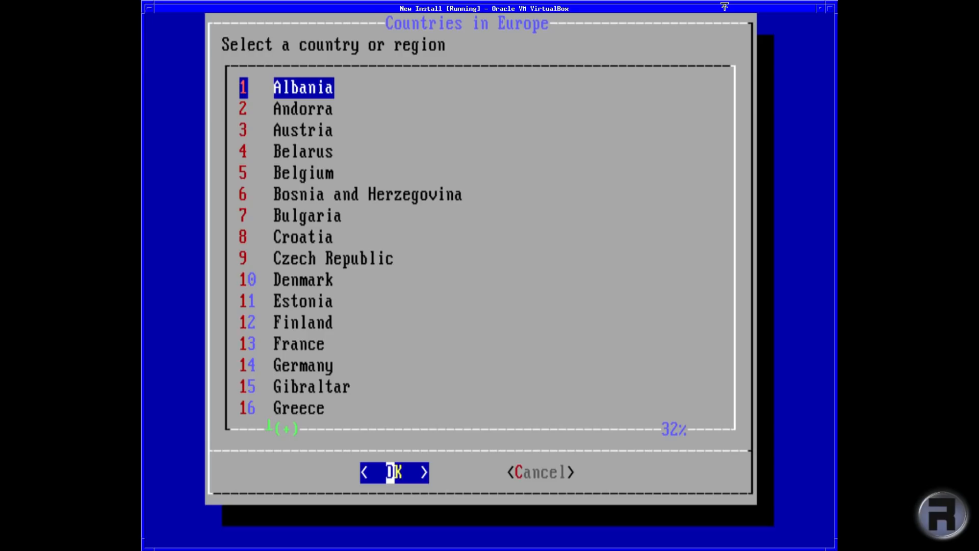
{"action": "key", "text": "Down"}
{"action": "key", "text": "Down"}
{"action": "key", "text": "Down"}
{"action": "key", "text": "Down"}
{"action": "key", "text": "Down"}
{"action": "key", "text": "Down"}
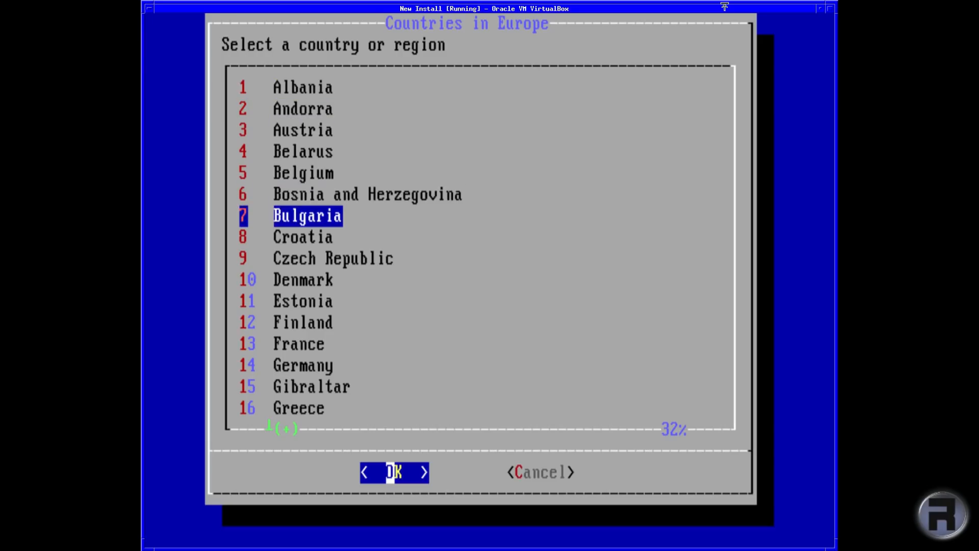
{"action": "key", "text": "End"}
{"action": "key", "text": "Up"}
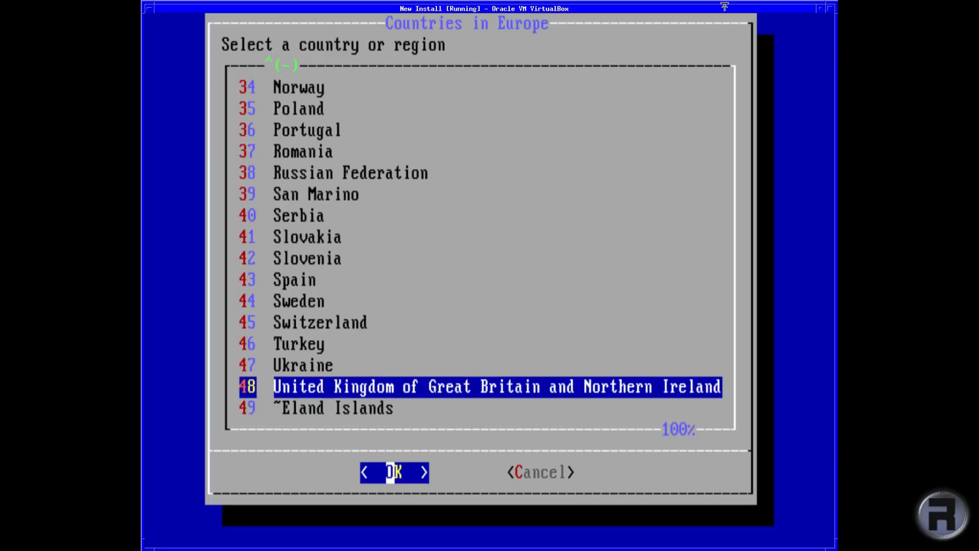
{"action": "key", "text": "Return"}
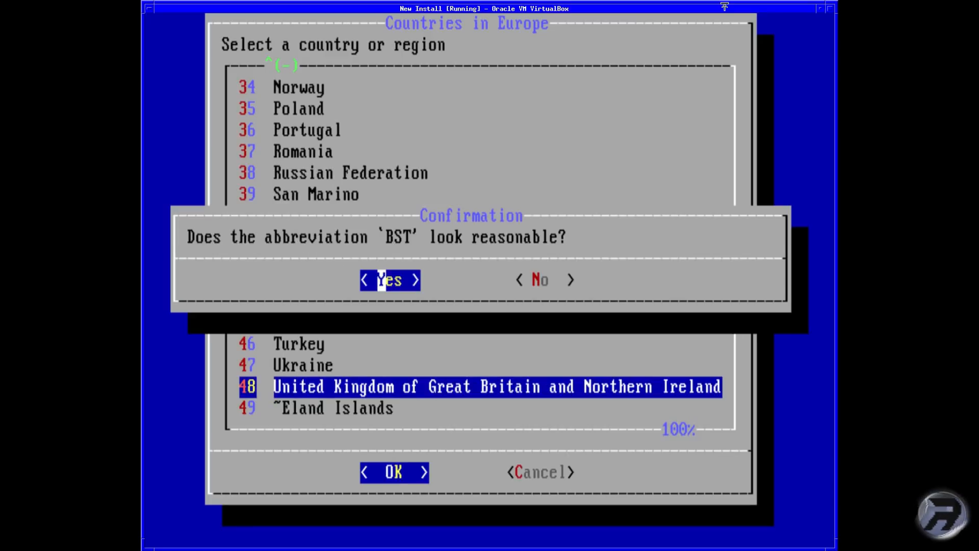
{"action": "key", "text": "Return"}
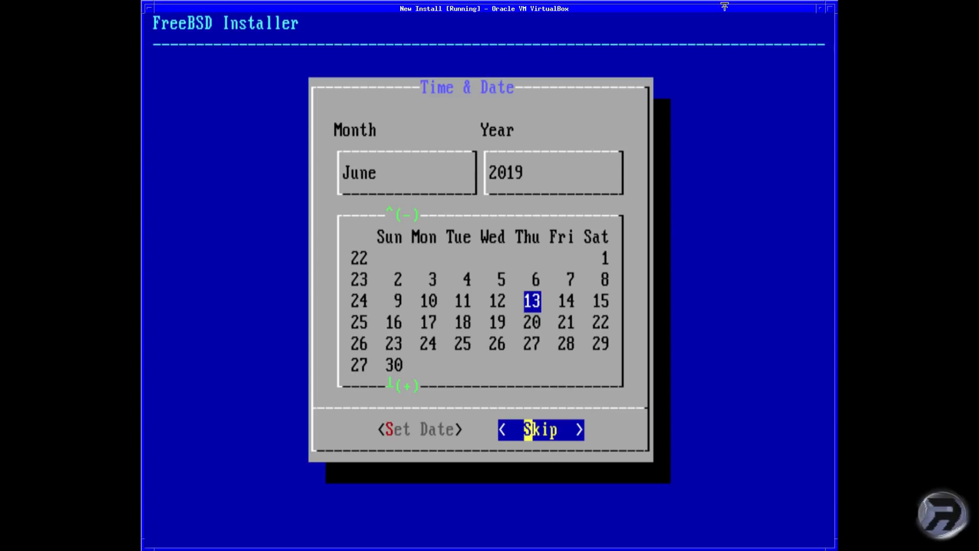
Step: Skip the date and time screens, keeping the shown date and time
{"action": "key", "text": "Return"}
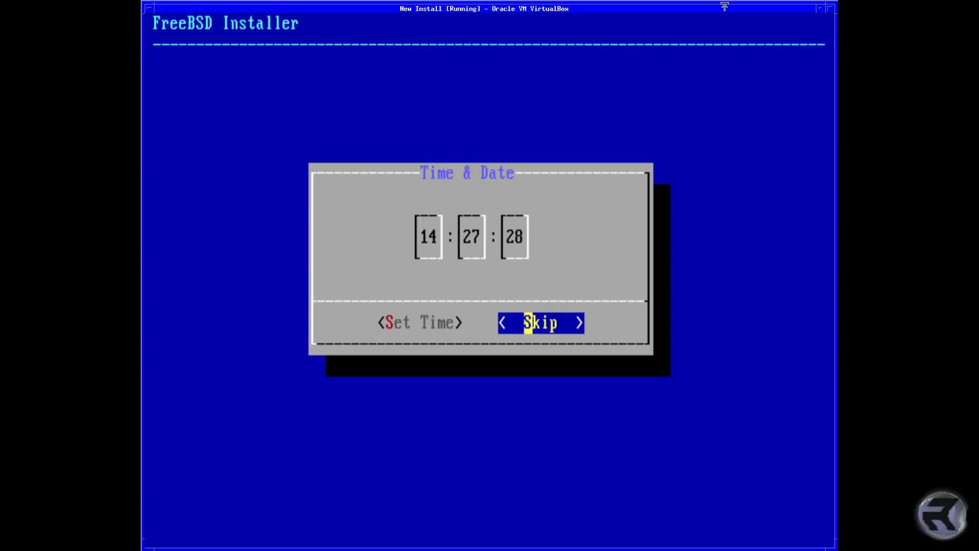
{"action": "key", "text": "Left"}
{"action": "key", "text": "Return"}
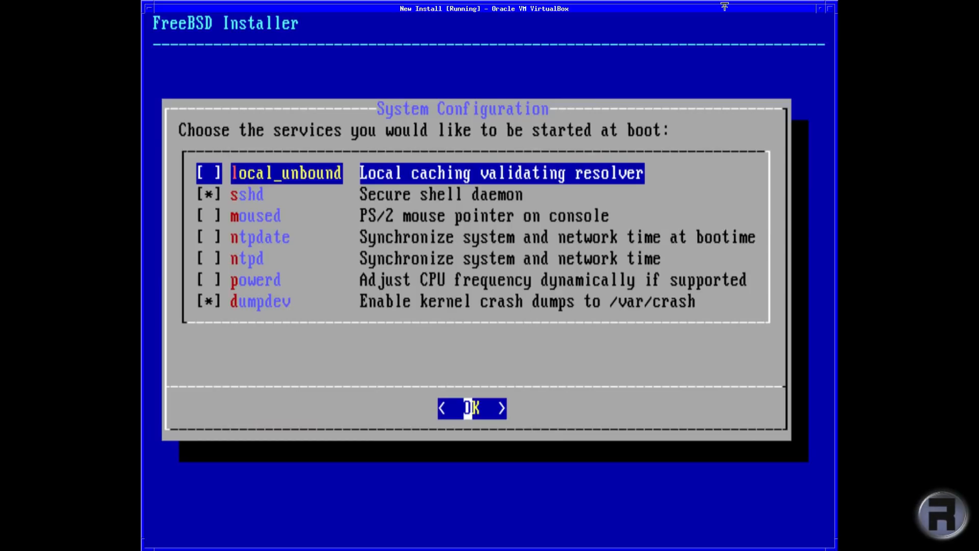
Step: Enable moused, ntpdate and ntpd at boot alongside sshd, turn off dumpdev, and accept
{"action": "key", "text": "Down"}
{"action": "key", "text": "Down"}
{"action": "key", "text": "space"}
{"action": "key", "text": "Down"}
{"action": "key", "text": "space"}
{"action": "key", "text": "Down"}
{"action": "key", "text": "space"}
{"action": "key", "text": "Down"}
{"action": "key", "text": "Down"}
{"action": "key", "text": "space"}
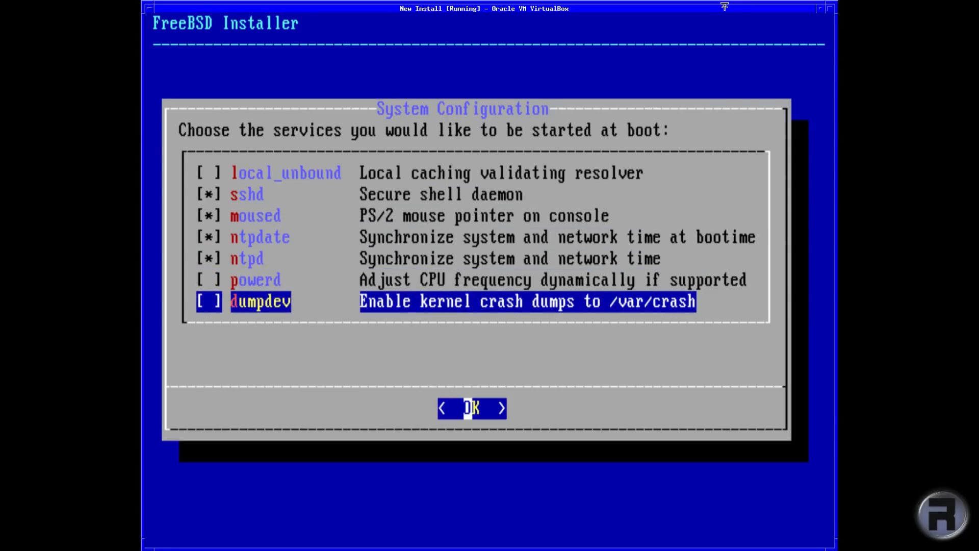
{"action": "key", "text": "Up"}
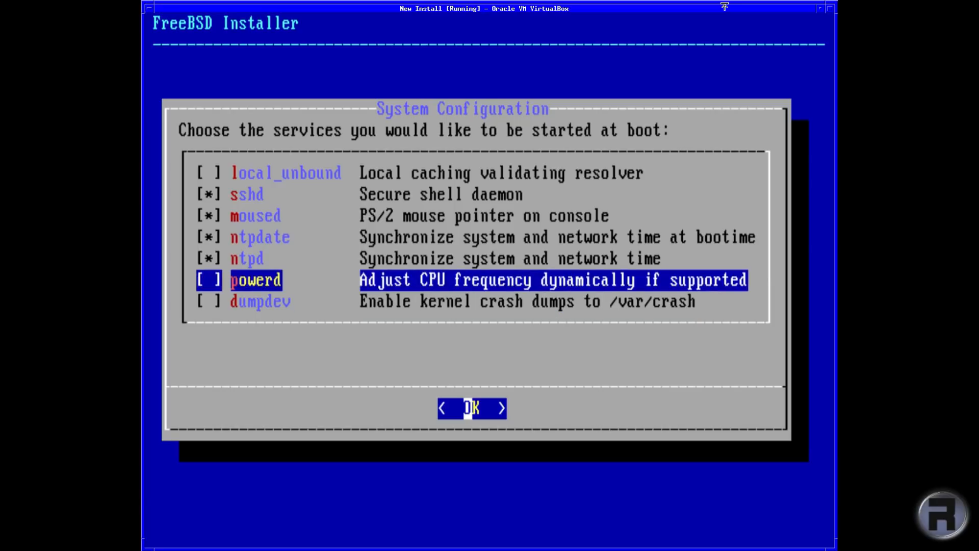
{"action": "key", "text": "Up"}
{"action": "key", "text": "Up"}
{"action": "key", "text": "Up"}
{"action": "key", "text": "Up"}
{"action": "key", "text": "Up"}
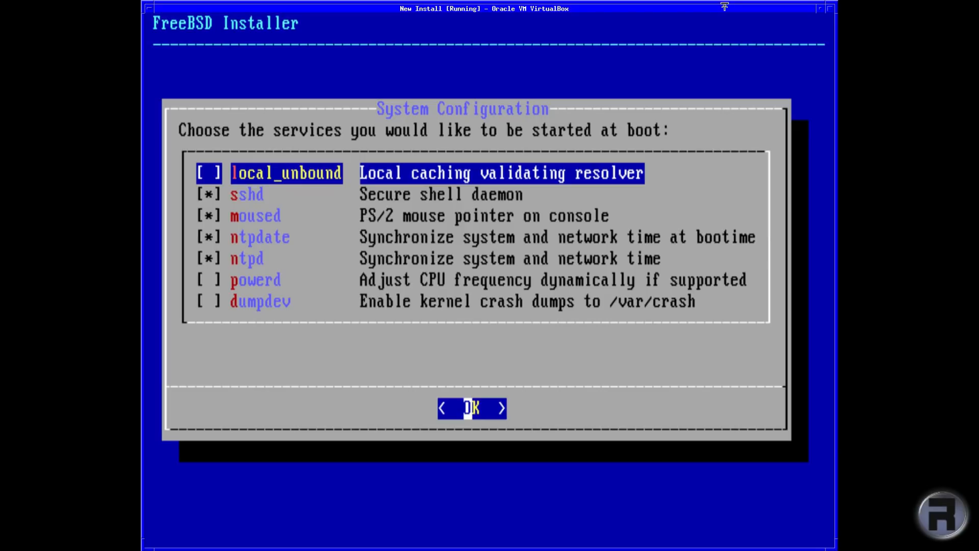
{"action": "key", "text": "Down"}
{"action": "key", "text": "Down"}
{"action": "key", "text": "Down"}
{"action": "key", "text": "Down"}
{"action": "key", "text": "Down"}
{"action": "key", "text": "Down"}
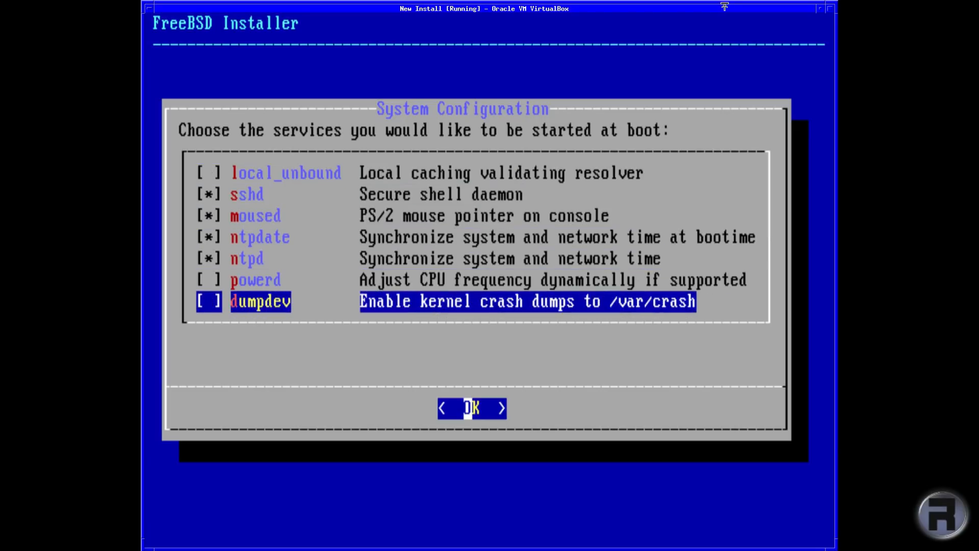
{"action": "key", "text": "Return"}
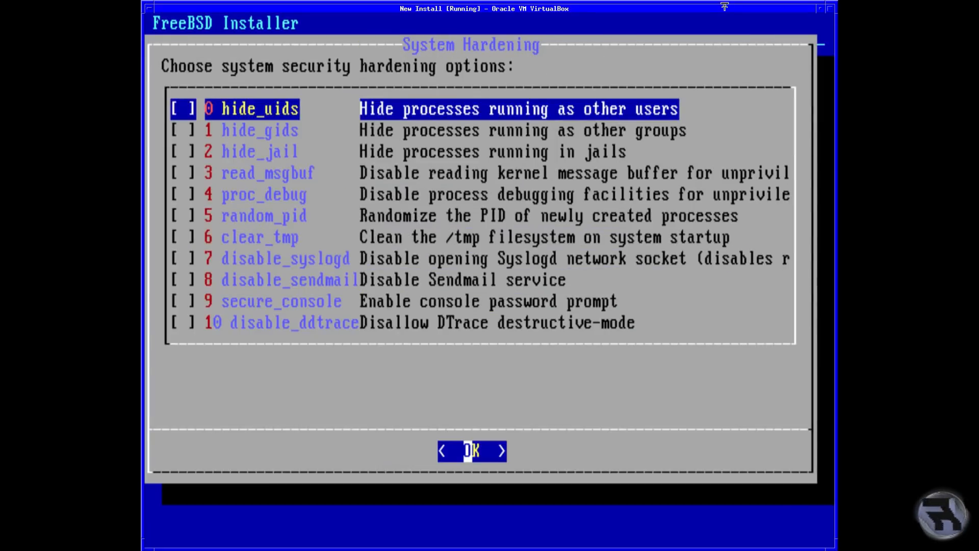
Step: Turn on the disable_ddtrace, disable_sendmail, disable_syslogd, clear_tmp and random_pid hardening options
{"action": "key", "text": "Down"}
{"action": "key", "text": "Down"}
{"action": "key", "text": "Down"}
{"action": "key", "text": "Down"}
{"action": "key", "text": "Down"}
{"action": "key", "text": "Down"}
{"action": "key", "text": "Down"}
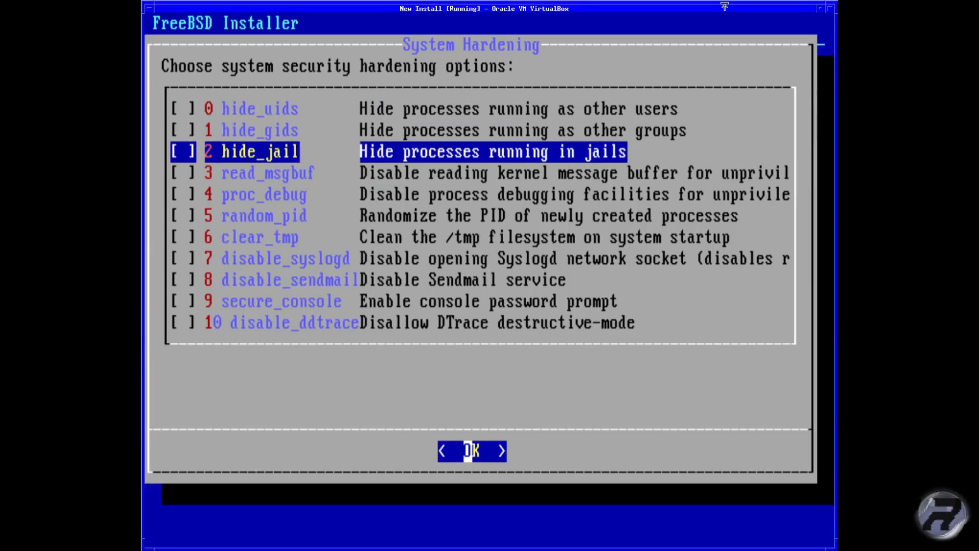
{"action": "key", "text": "Down"}
{"action": "key", "text": "Down"}
{"action": "key", "text": "Down"}
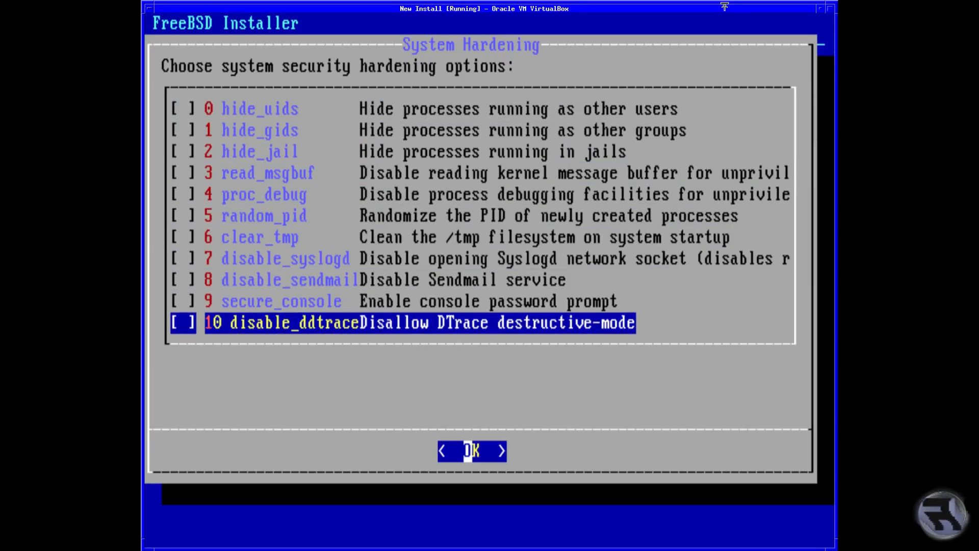
{"action": "key", "text": "Up"}
{"action": "key", "text": "Down"}
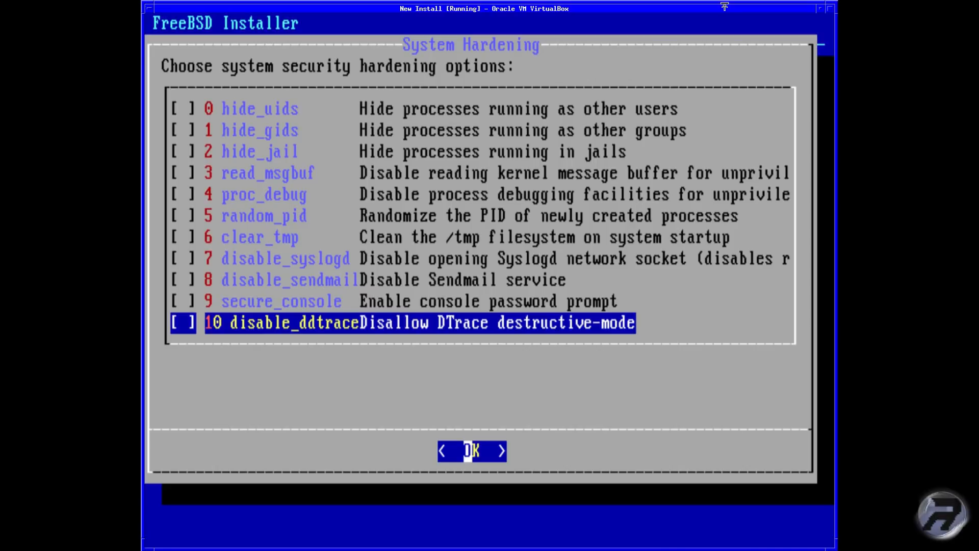
{"action": "key", "text": "space"}
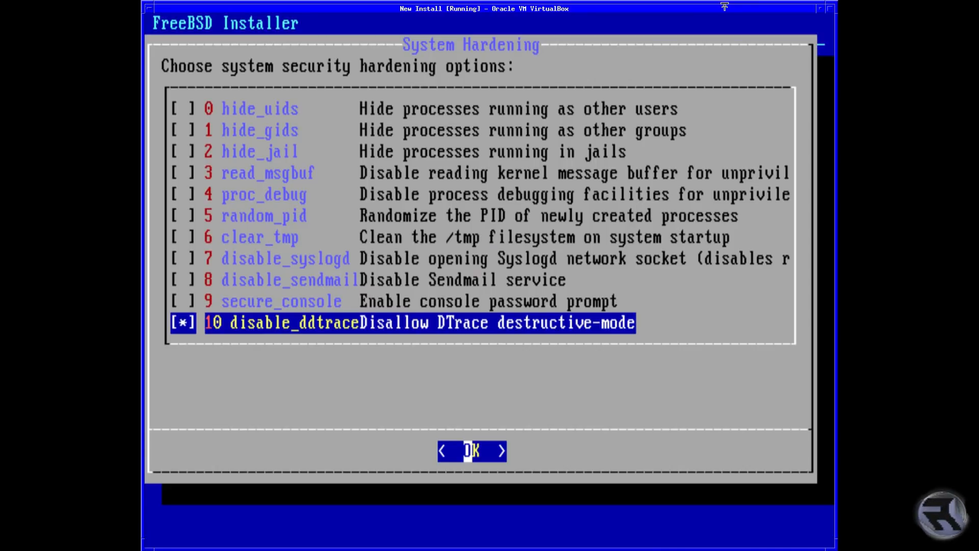
{"action": "key", "text": "Up"}
{"action": "key", "text": "Up"}
{"action": "key", "text": "space"}
{"action": "key", "text": "Up"}
{"action": "key", "text": "space"}
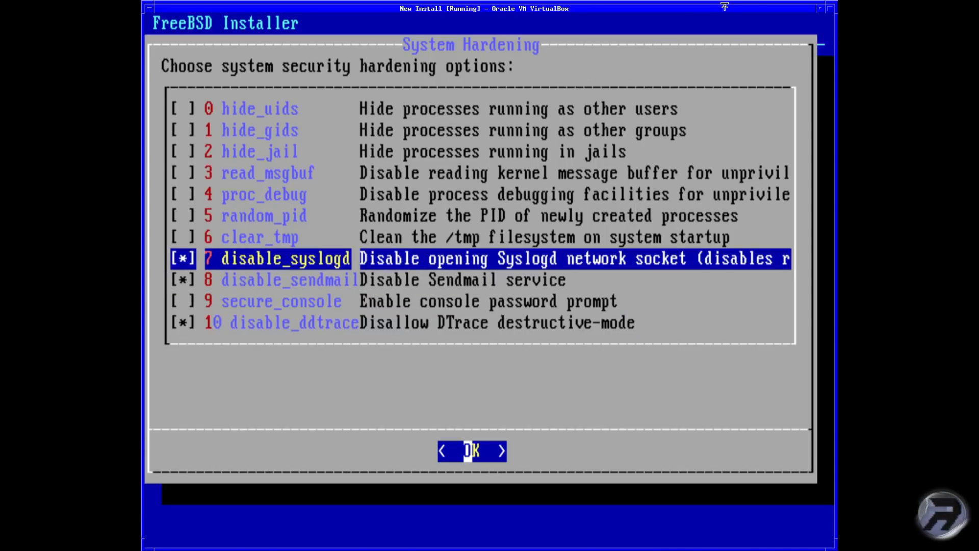
{"action": "key", "text": "Down"}
{"action": "key", "text": "Down"}
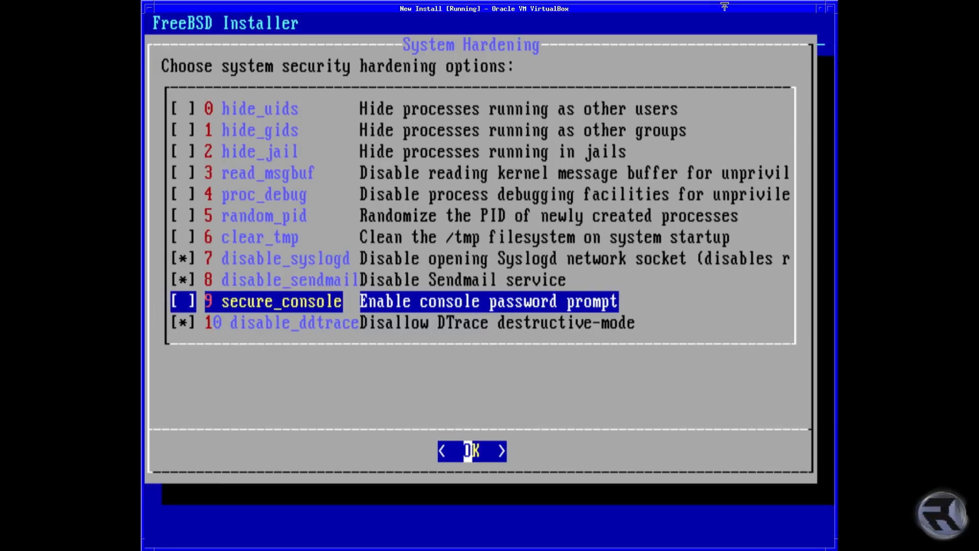
{"action": "key", "text": "Up"}
{"action": "key", "text": "Up"}
{"action": "key", "text": "Up"}
{"action": "key", "text": "space"}
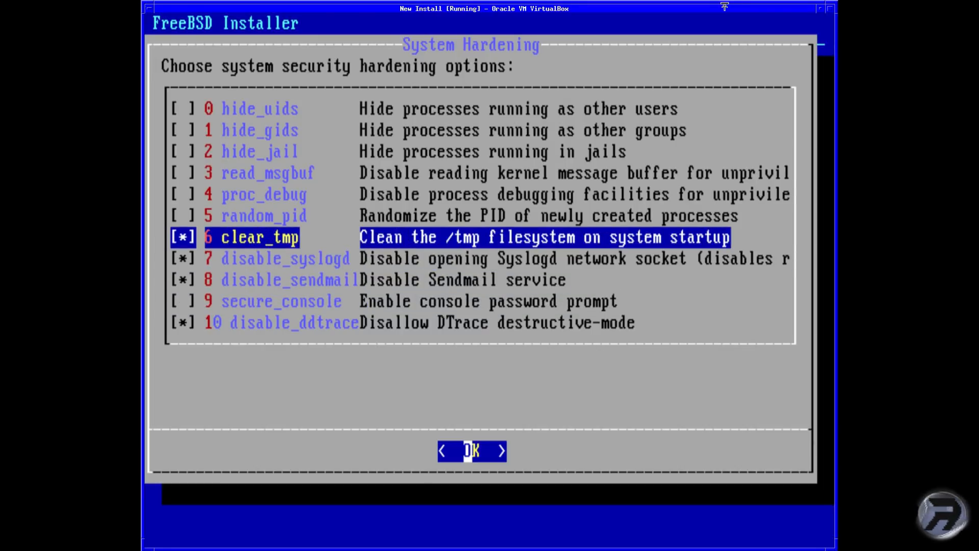
{"action": "key", "text": "Up"}
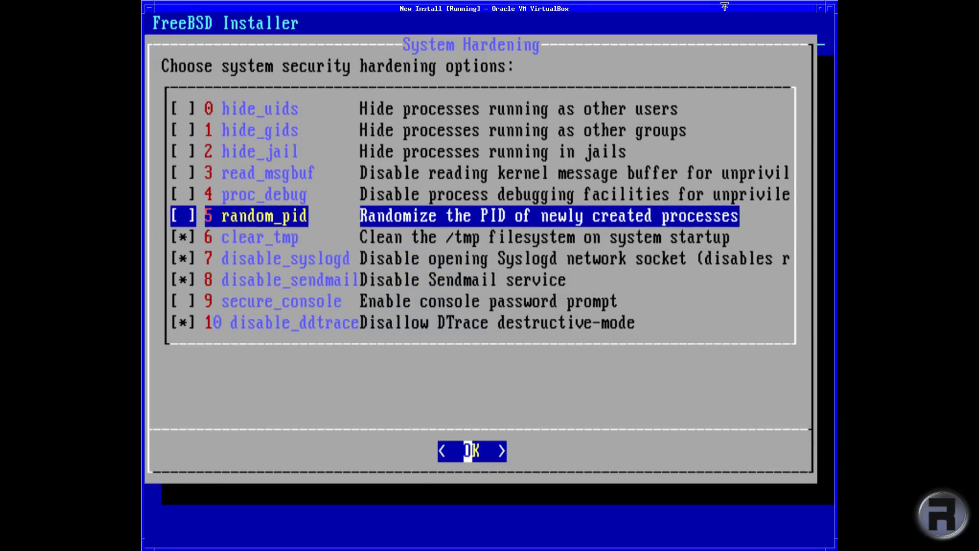
{"action": "key", "text": "space"}
Step: Turn on proc_debug, read_msgbuf, hide_uids, hide_gids and hide_jail, confirm, and choose to add a user
{"action": "key", "text": "Up"}
{"action": "key", "text": "space"}
{"action": "key", "text": "Up"}
{"action": "key", "text": "space"}
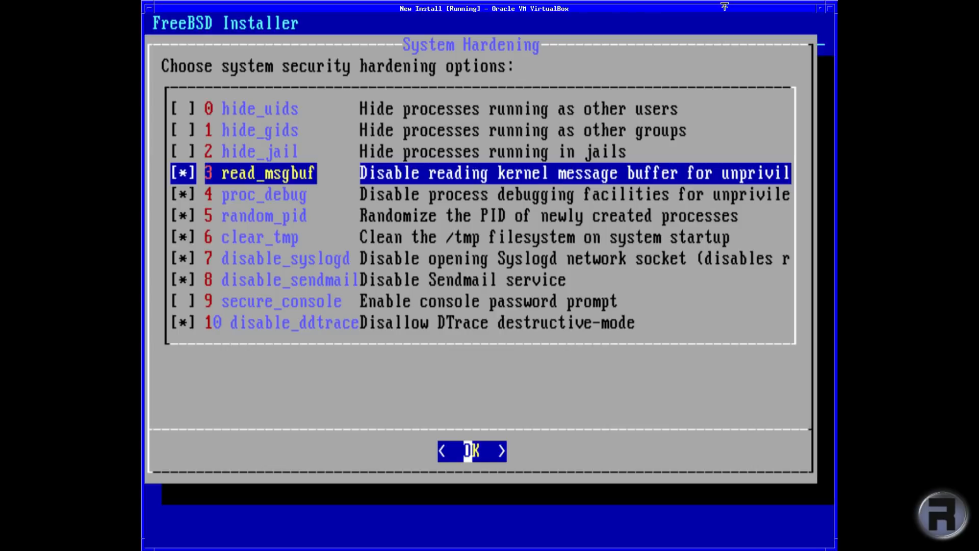
{"action": "key", "text": "Up"}
{"action": "key", "text": "Up"}
{"action": "key", "text": "Up"}
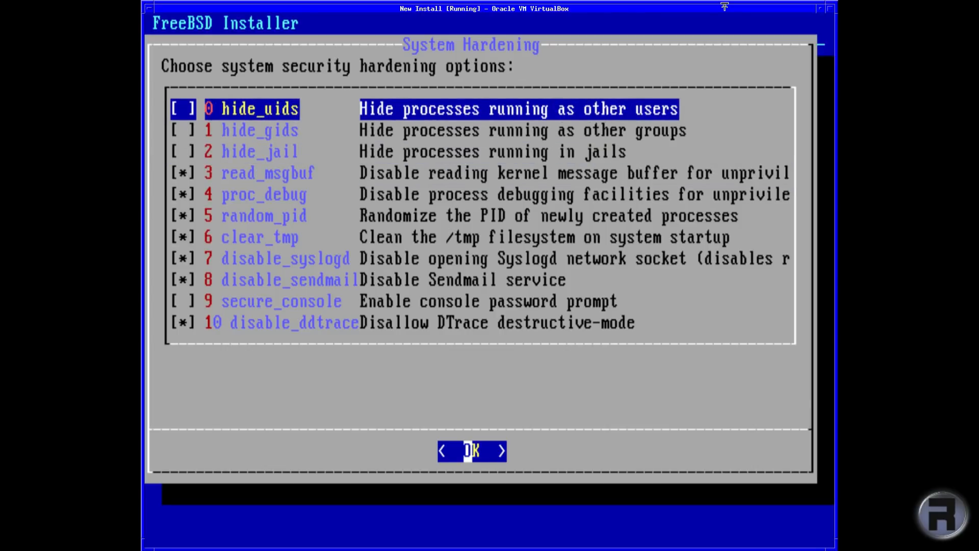
{"action": "key", "text": "space"}
{"action": "key", "text": "Down"}
{"action": "key", "text": "space"}
{"action": "key", "text": "Down"}
{"action": "key", "text": "space"}
{"action": "key", "text": "Down"}
{"action": "key", "text": "Down"}
{"action": "key", "text": "Down"}
{"action": "key", "text": "Down"}
{"action": "key", "text": "Down"}
{"action": "key", "text": "Down"}
{"action": "key", "text": "Down"}
{"action": "key", "text": "Down"}
{"action": "key", "text": "Up"}
{"action": "key", "text": "Up"}
{"action": "key", "text": "Up"}
{"action": "key", "text": "Up"}
{"action": "key", "text": "Up"}
{"action": "key", "text": "Up"}
{"action": "key", "text": "Up"}
{"action": "key", "text": "Up"}
{"action": "key", "text": "Up"}
{"action": "key", "text": "Up"}
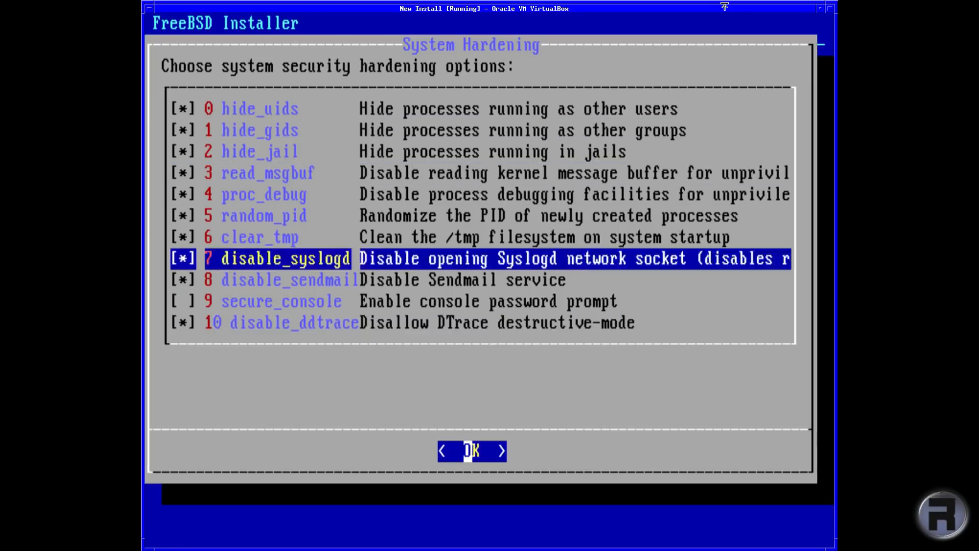
{"action": "key", "text": "Down"}
{"action": "key", "text": "Down"}
{"action": "key", "text": "Down"}
{"action": "key", "text": "Down"}
{"action": "key", "text": "Down"}
{"action": "key", "text": "Down"}
{"action": "key", "text": "Down"}
{"action": "key", "text": "Down"}
{"action": "key", "text": "Down"}
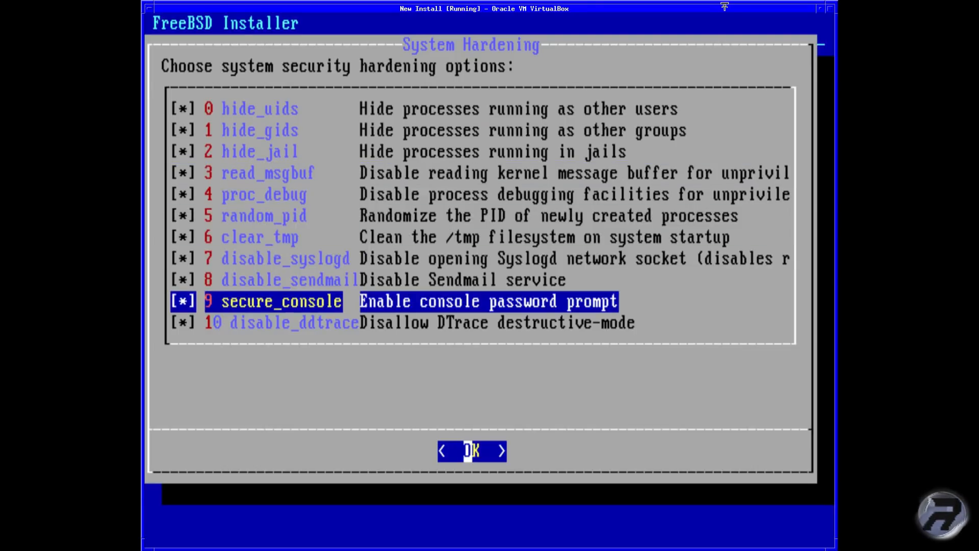
{"action": "key", "text": "Return"}
{"action": "key", "text": "Return"}
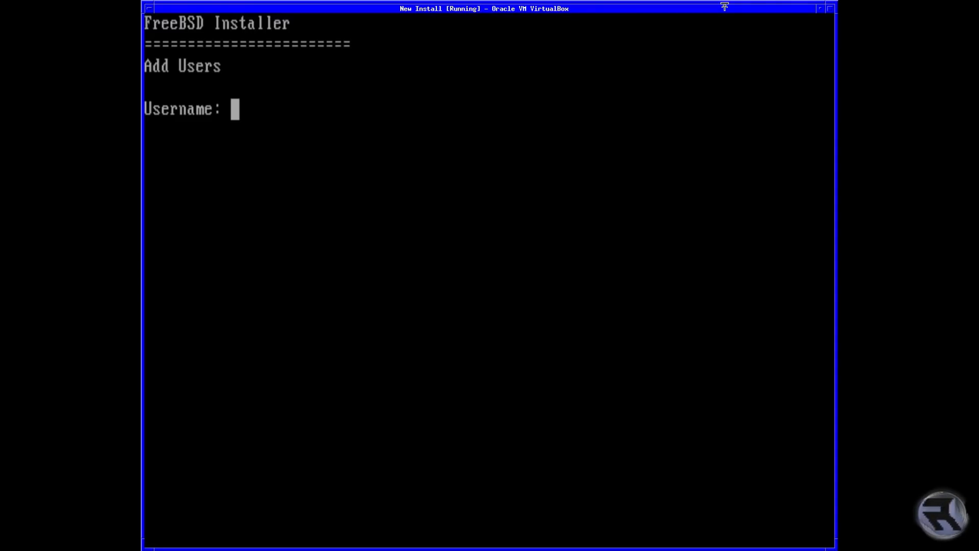
Step: Enter the new user's username and full name, keeping the default user ID and login group
{"action": "type", "text": "robonuggie"}
{"action": "key", "text": "Return"}
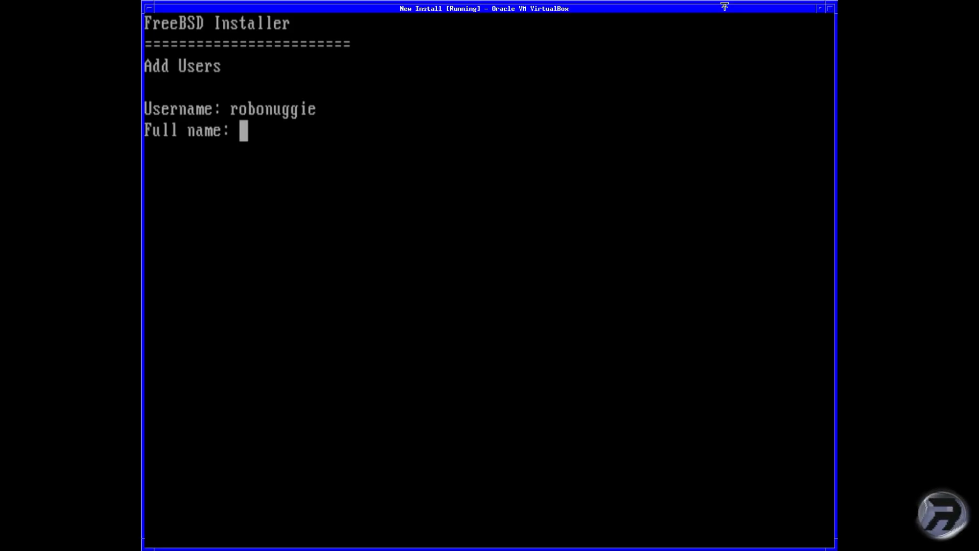
{"action": "type", "text": "R"}
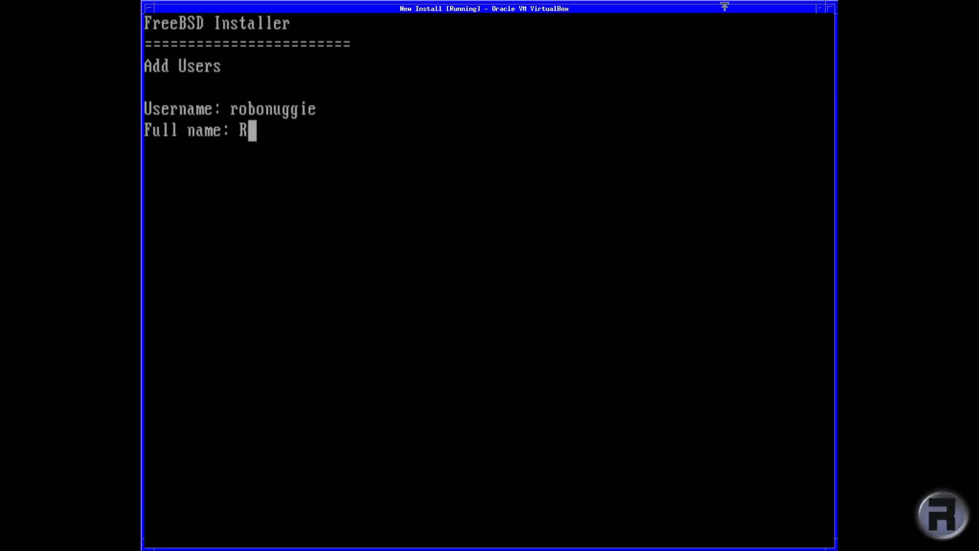
{"action": "type", "text": "oboNuggie"}
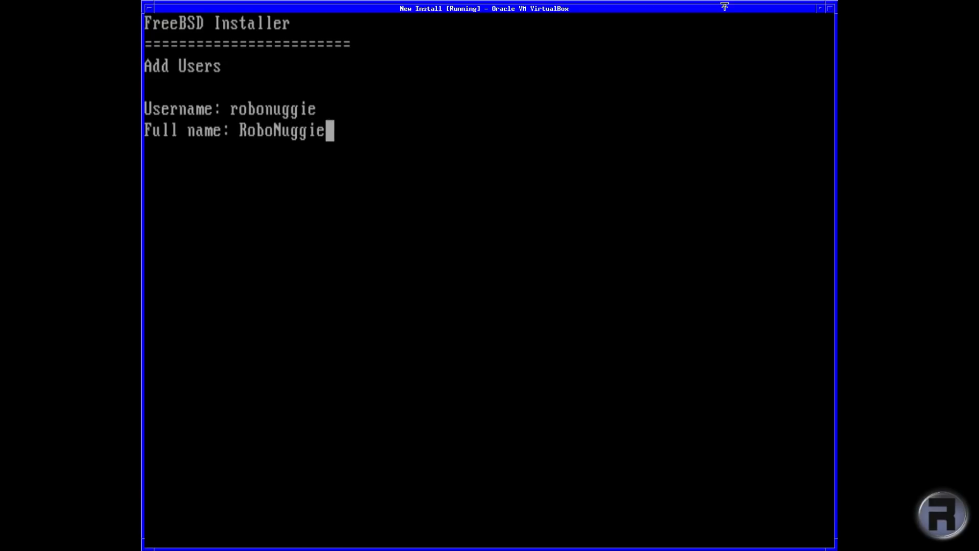
{"action": "key", "text": "Return"}
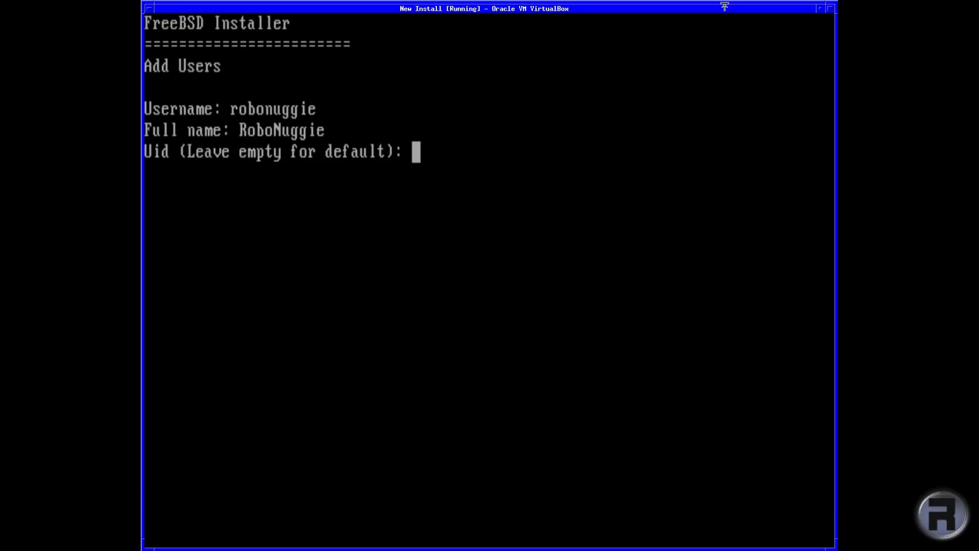
{"action": "key", "text": "Return"}
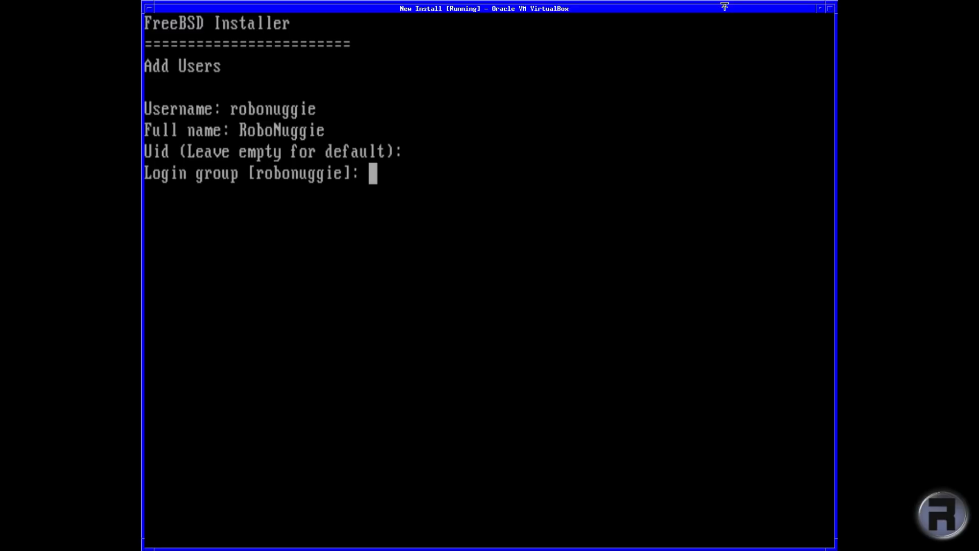
{"action": "key", "text": "Return"}
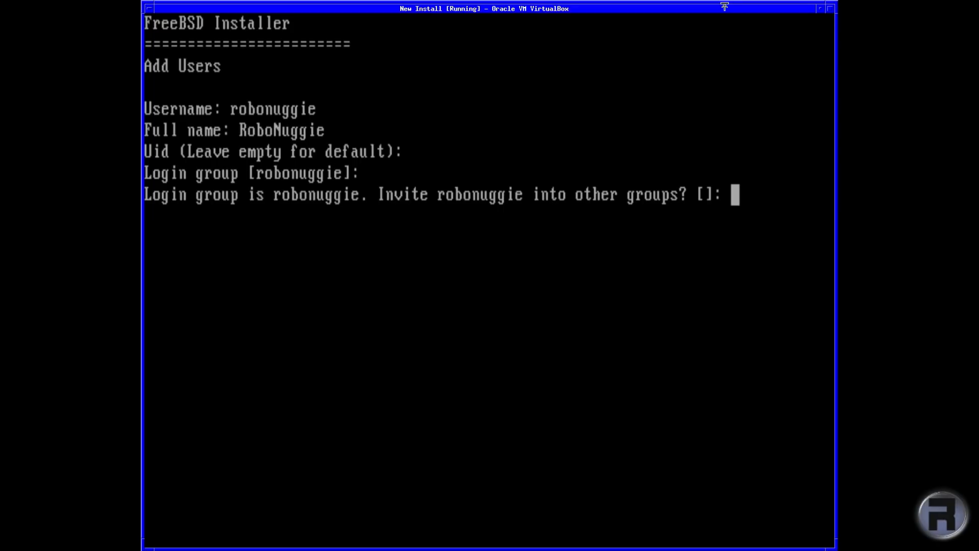
Step: Add the user to the wheel group and keep the default class, sh shell, home directory and password login
{"action": "type", "text": "wheel"}
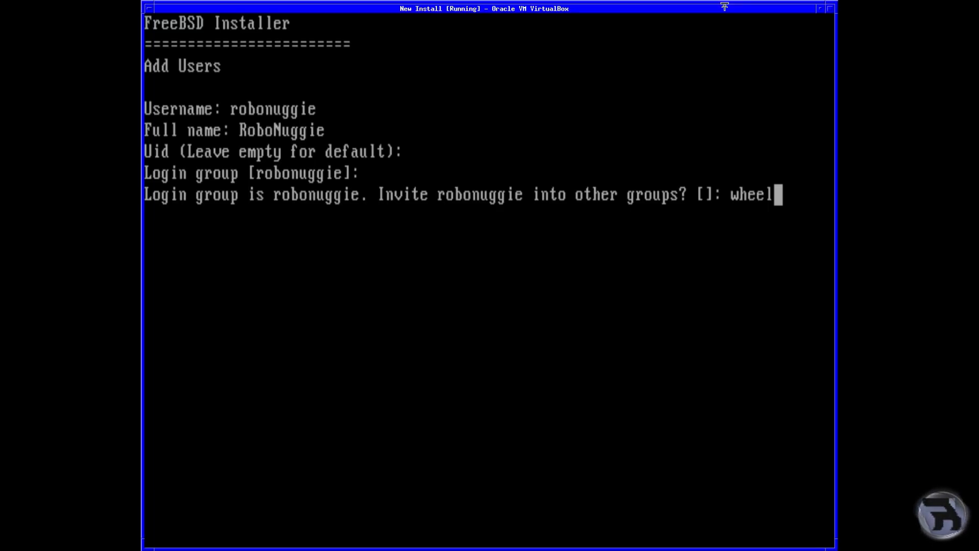
{"action": "key", "text": "Return"}
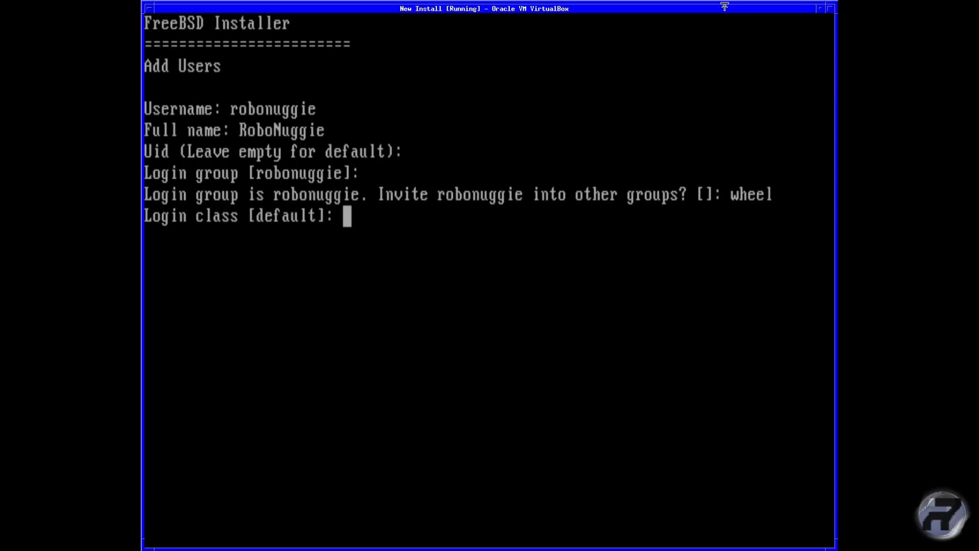
{"action": "key", "text": "Return"}
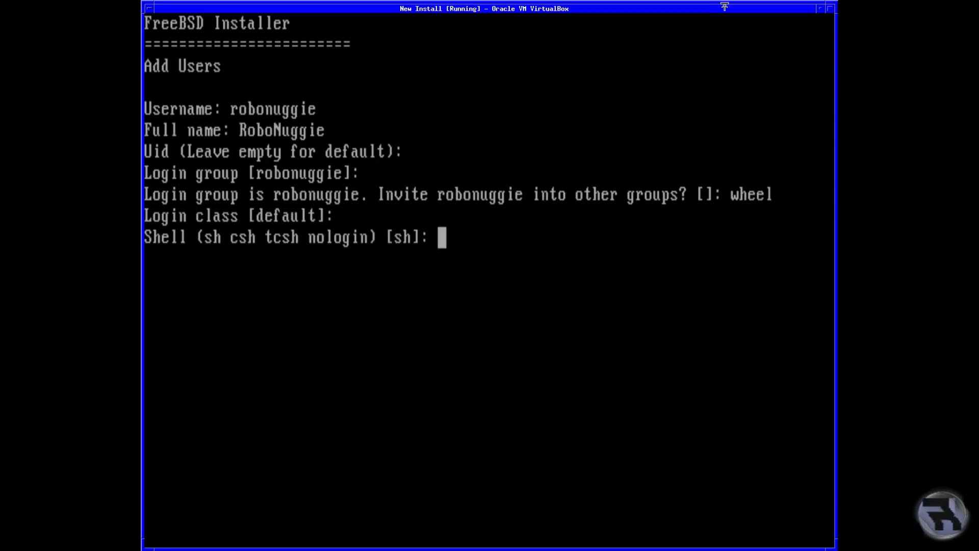
{"action": "key", "text": "Return"}
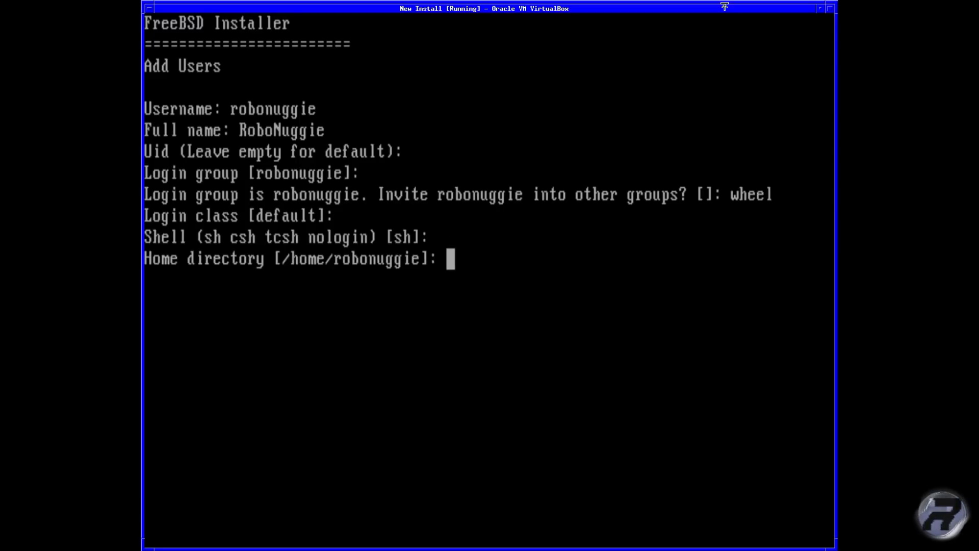
{"action": "key", "text": "Return"}
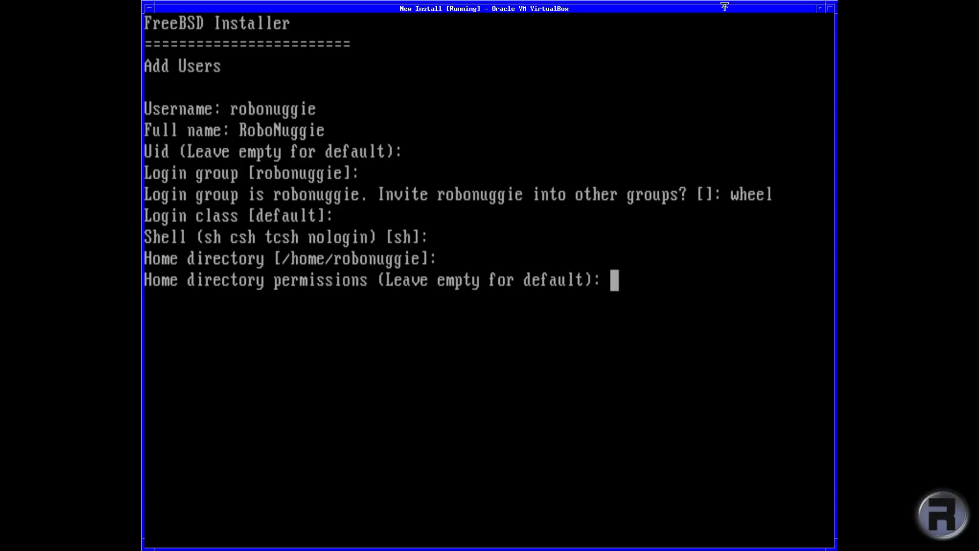
{"action": "key", "text": "Return"}
{"action": "key", "text": "Return"}
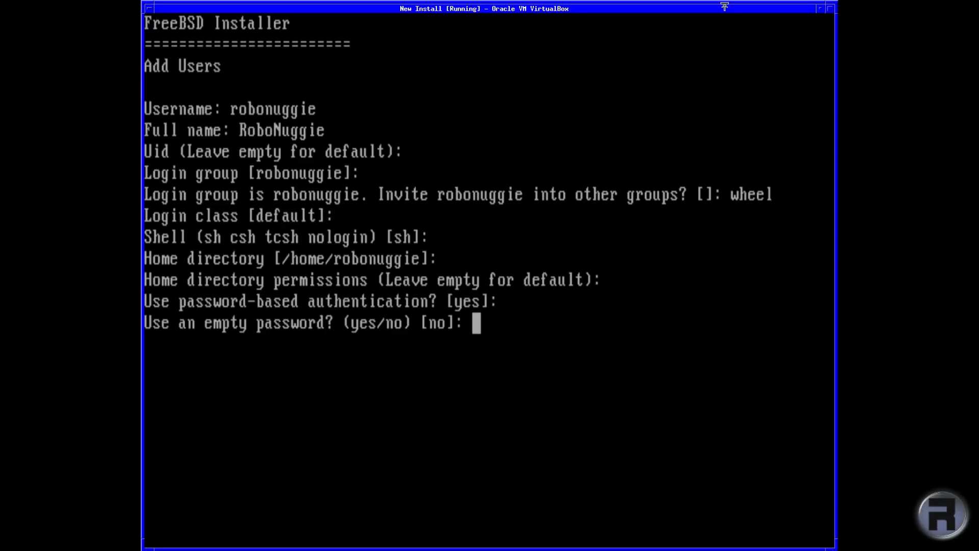
{"action": "key", "text": "Return"}
{"action": "key", "text": "Return"}
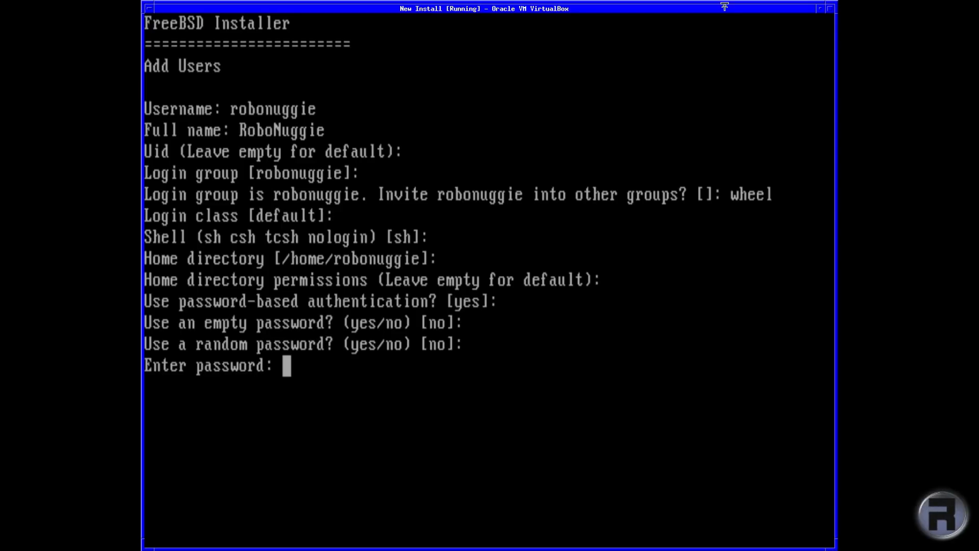
Step: Set and confirm the account password, leaving the account unlocked
{"action": "key", "text": "Return"}
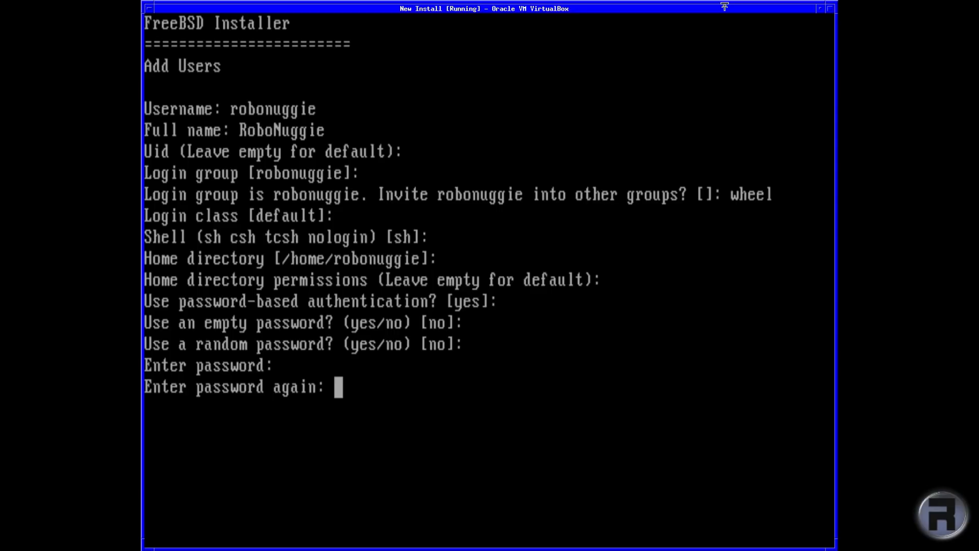
{"action": "key", "text": "Return"}
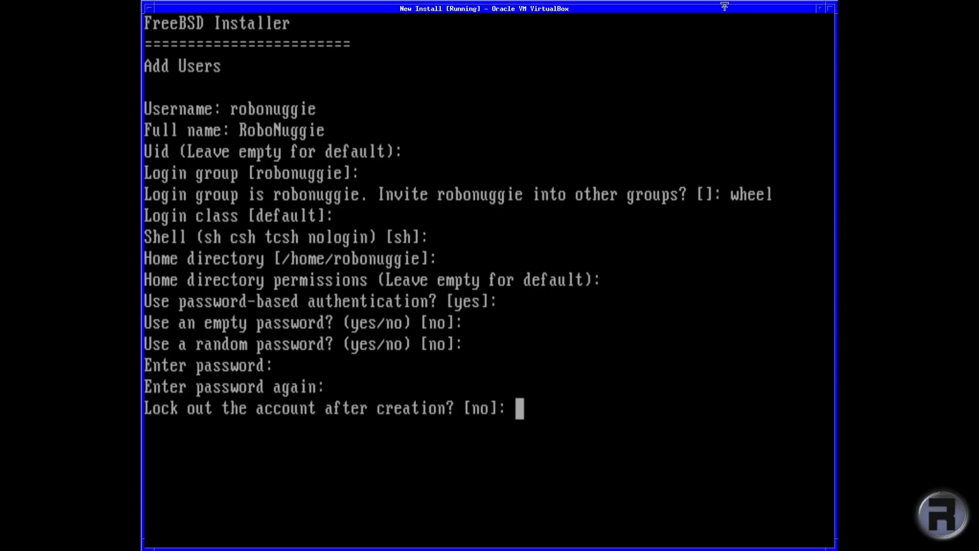
{"action": "key", "text": "Return"}
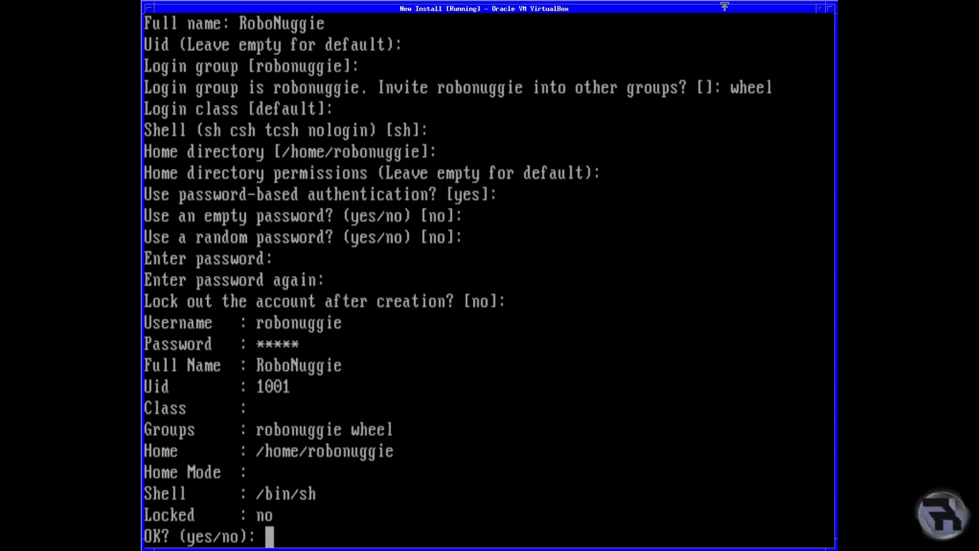
Step: Answer yes to create the account and no to adding another user
{"action": "type", "text": "yes"}
{"action": "key", "text": "Return"}
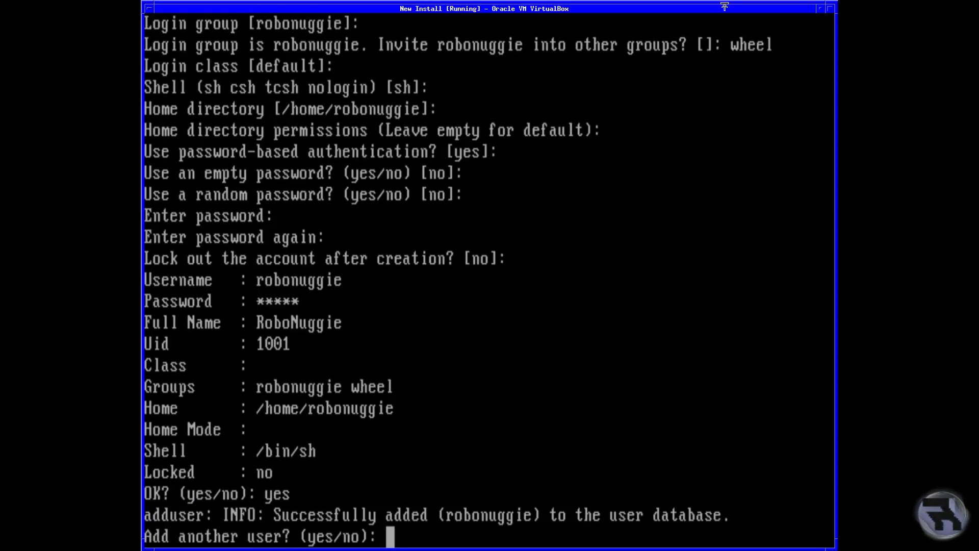
{"action": "type", "text": "no"}
{"action": "key", "text": "Return"}
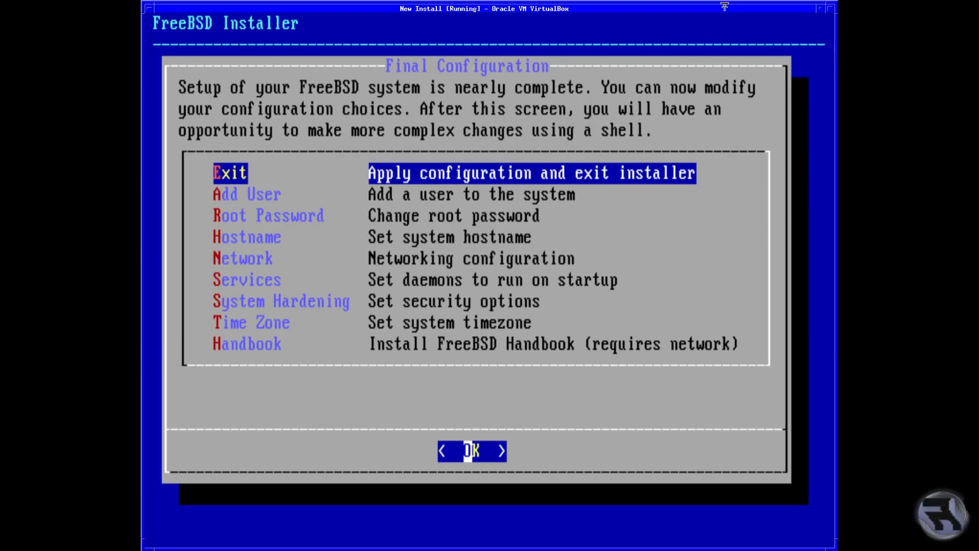
Step: Choose Exit in the Final Configuration menu to apply the settings and leave the installer
{"action": "key", "text": "Down"}
{"action": "key", "text": "Down"}
{"action": "key", "text": "Down"}
{"action": "key", "text": "Down"}
{"action": "key", "text": "Down"}
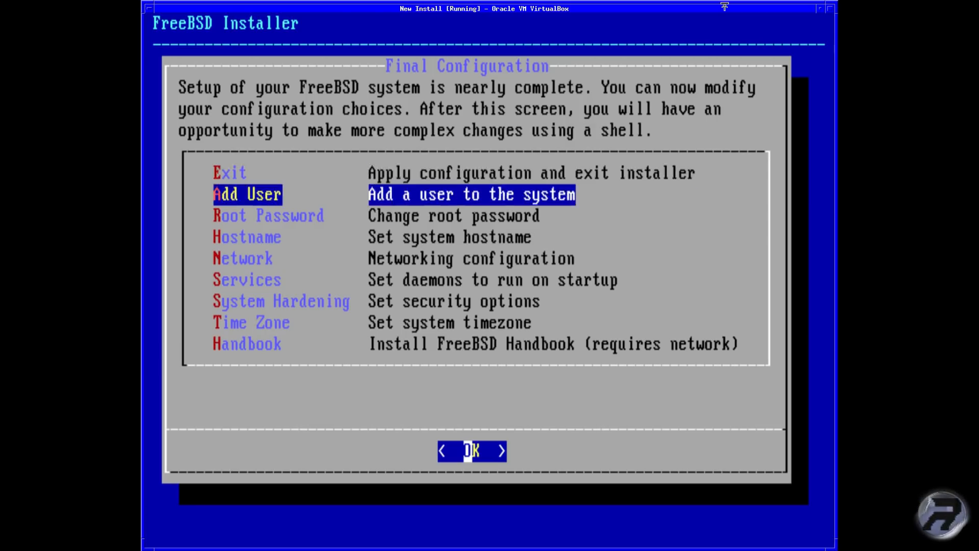
{"action": "key", "text": "Down"}
{"action": "key", "text": "Down"}
{"action": "key", "text": "Down"}
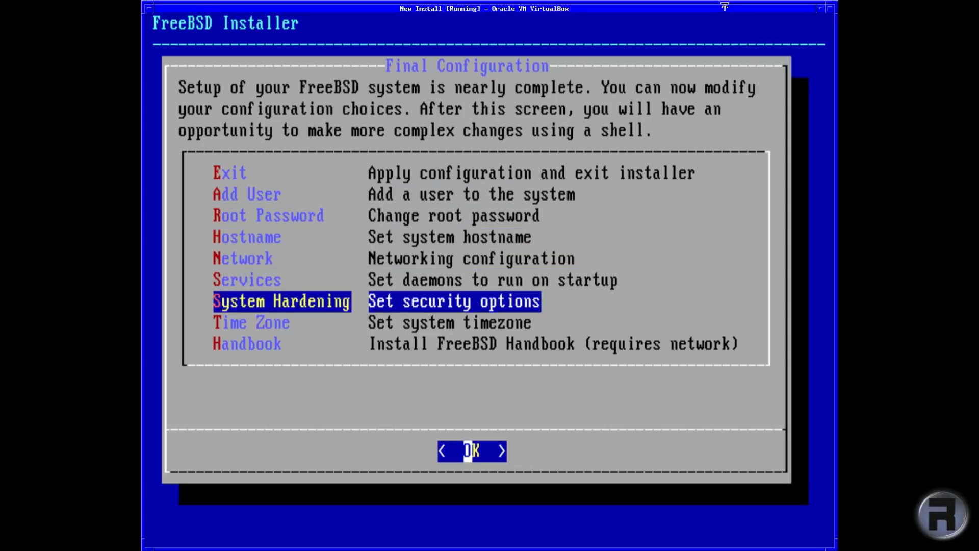
{"action": "key", "text": "Up"}
{"action": "key", "text": "Up"}
{"action": "key", "text": "Up"}
{"action": "key", "text": "Up"}
{"action": "key", "text": "Up"}
{"action": "key", "text": "Up"}
{"action": "key", "text": "Up"}
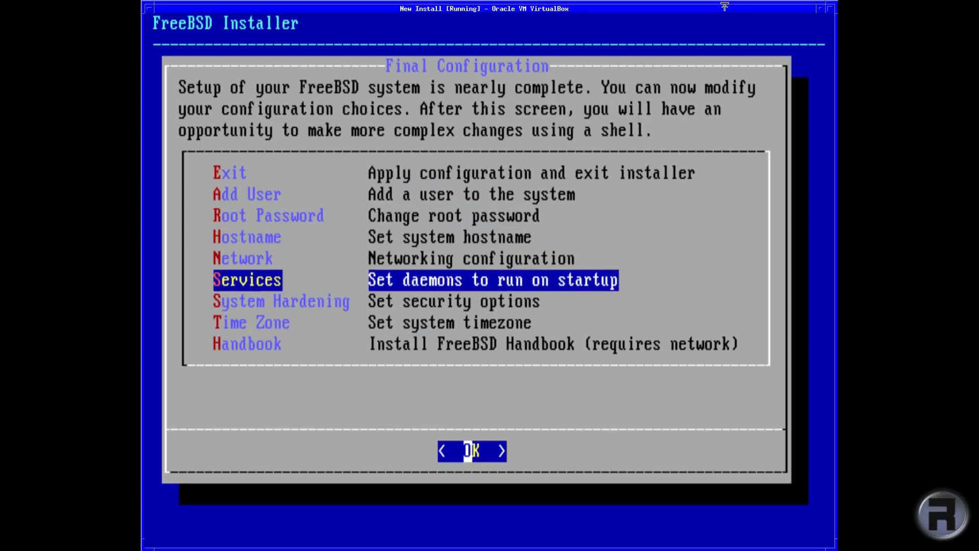
{"action": "key", "text": "Up"}
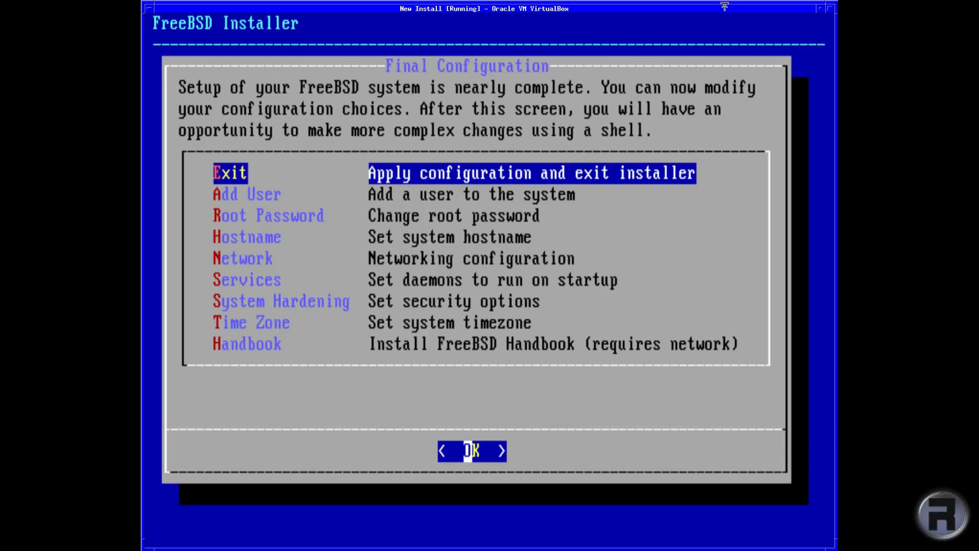
{"action": "key", "text": "Down"}
{"action": "key", "text": "Down"}
{"action": "key", "text": "Down"}
{"action": "key", "text": "Down"}
{"action": "key", "text": "Down"}
{"action": "key", "text": "Down"}
{"action": "key", "text": "Down"}
{"action": "key", "text": "Down"}
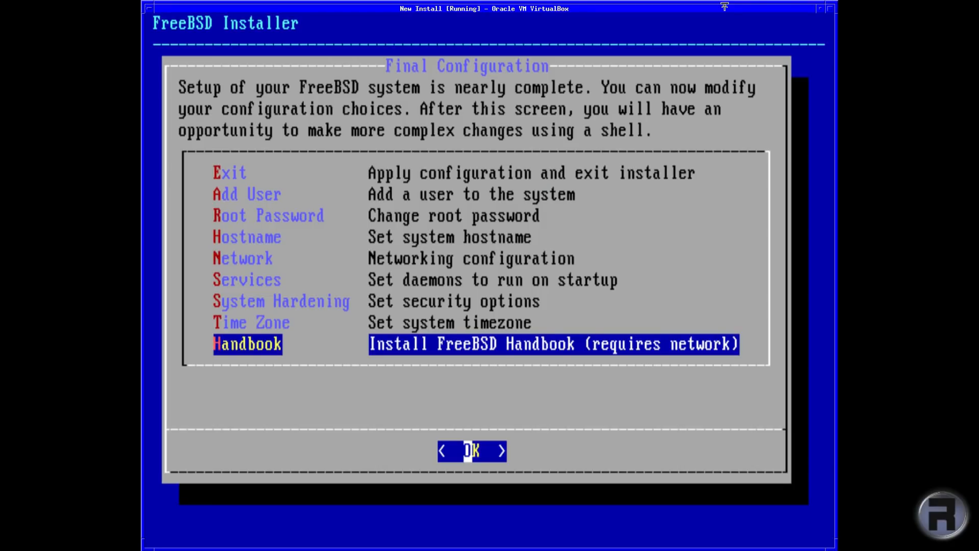
{"action": "key", "text": "Up"}
{"action": "key", "text": "Up"}
{"action": "key", "text": "Up"}
{"action": "key", "text": "Up"}
{"action": "key", "text": "Up"}
{"action": "key", "text": "Up"}
{"action": "key", "text": "Up"}
{"action": "key", "text": "Up"}
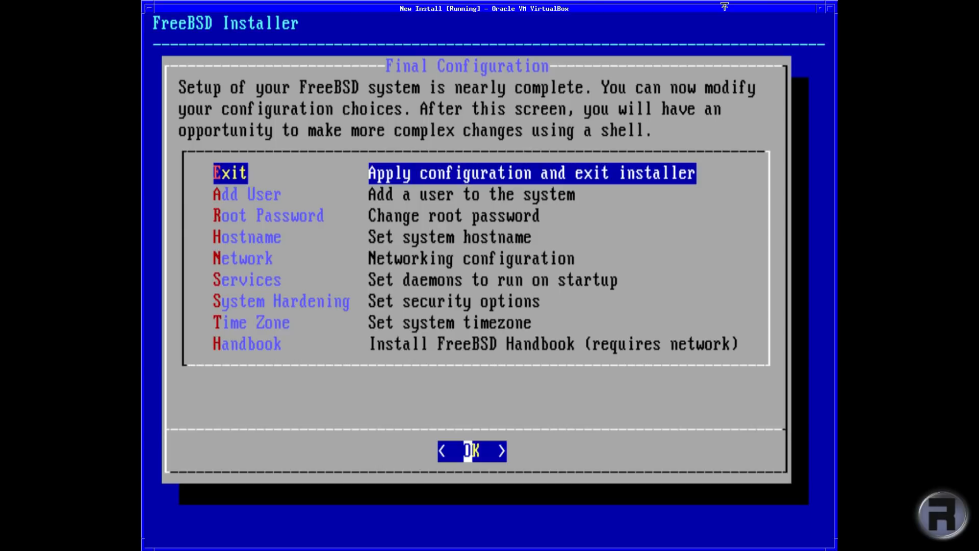
{"action": "key", "text": "Return"}
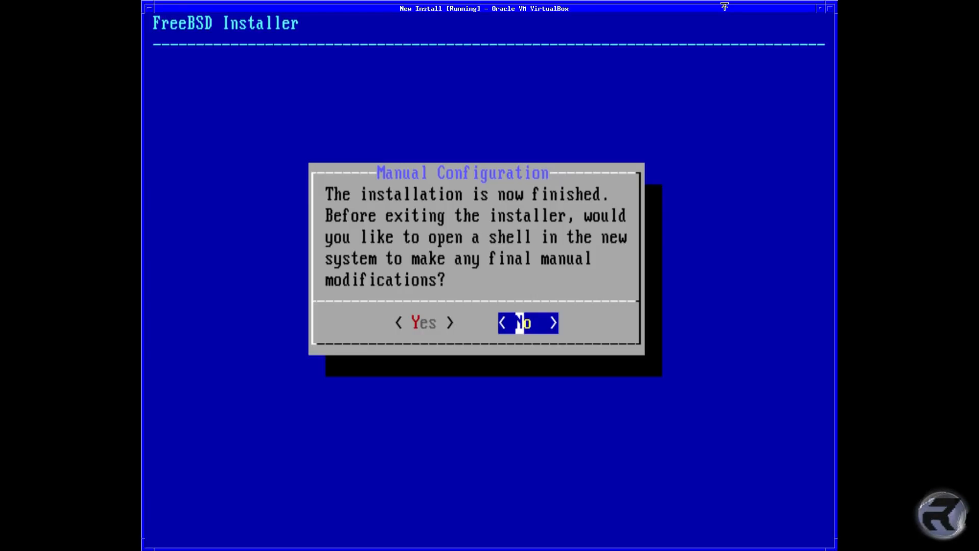
Step: Decline opening a shell for manual changes and complete the installation
{"action": "key", "text": "Left"}
{"action": "key", "text": "Right"}
{"action": "key", "text": "Return"}
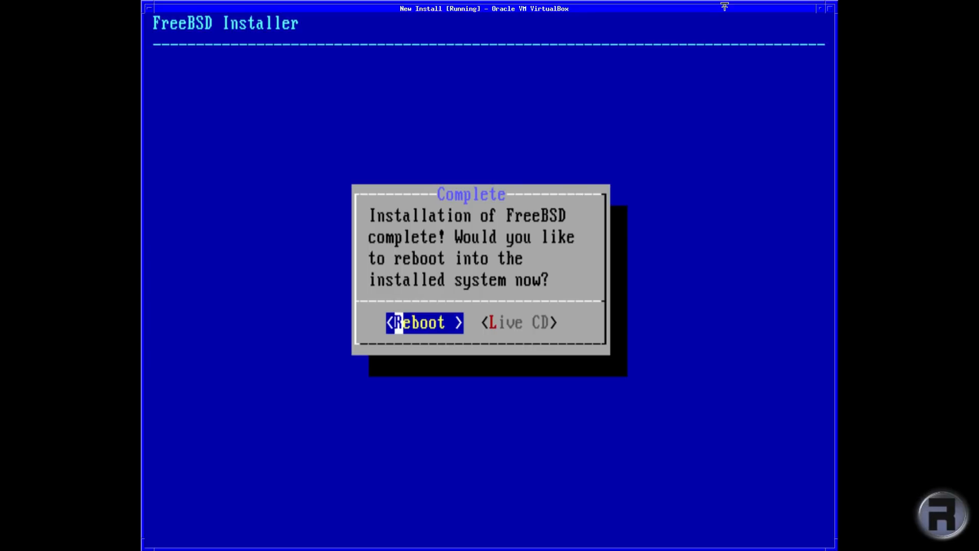
Step: Choose Reboot instead of Live CD to restart into the installed FreeBSD
{"action": "key", "text": "Right"}
{"action": "key", "text": "Left"}
{"action": "key", "text": "Return"}
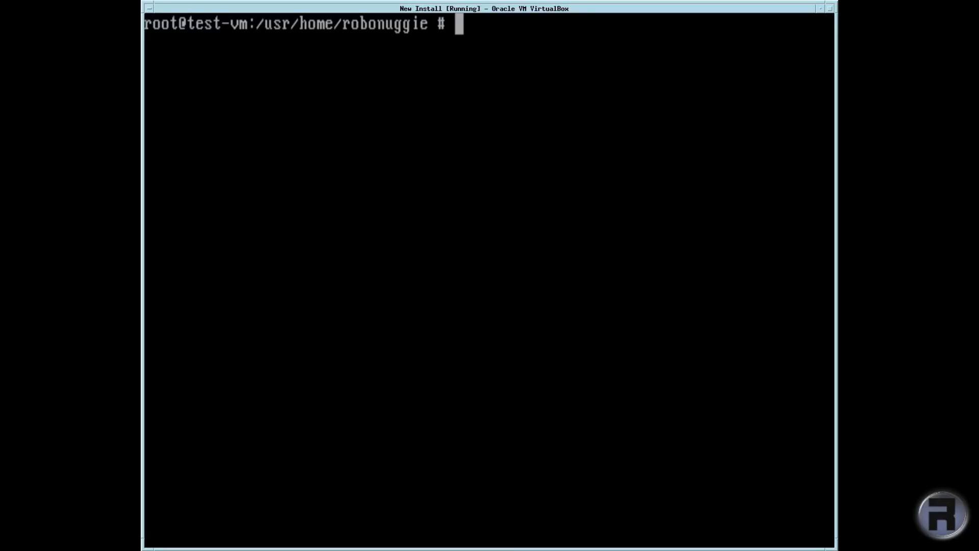
Step: Capture keyboard input in the VM window to log in as root after reboot
{"action": "left_click", "coordinate": [265, 179]}
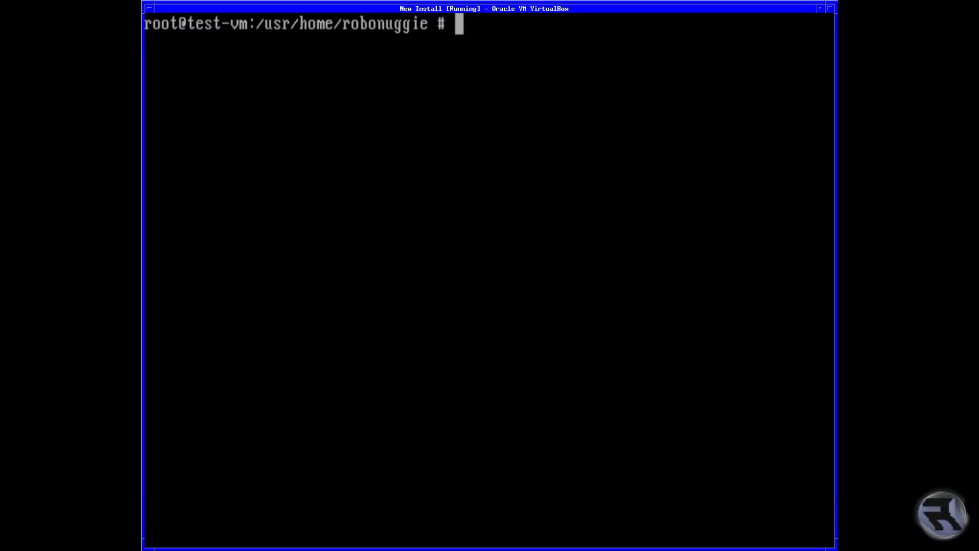
Step: Check the system version with uname -a, then download available patches with freebsd-update fetch
{"action": "type", "text": "uname -a"}
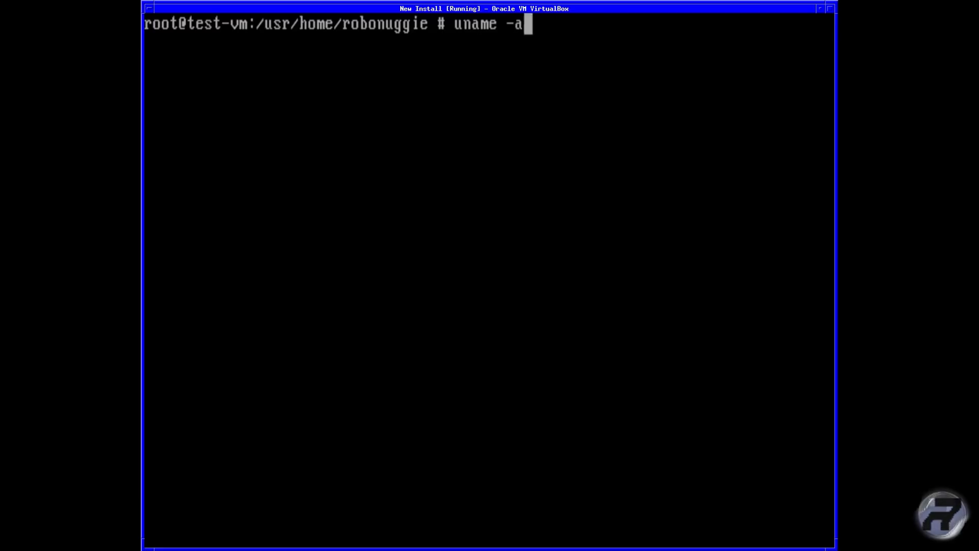
{"action": "key", "text": "Return"}
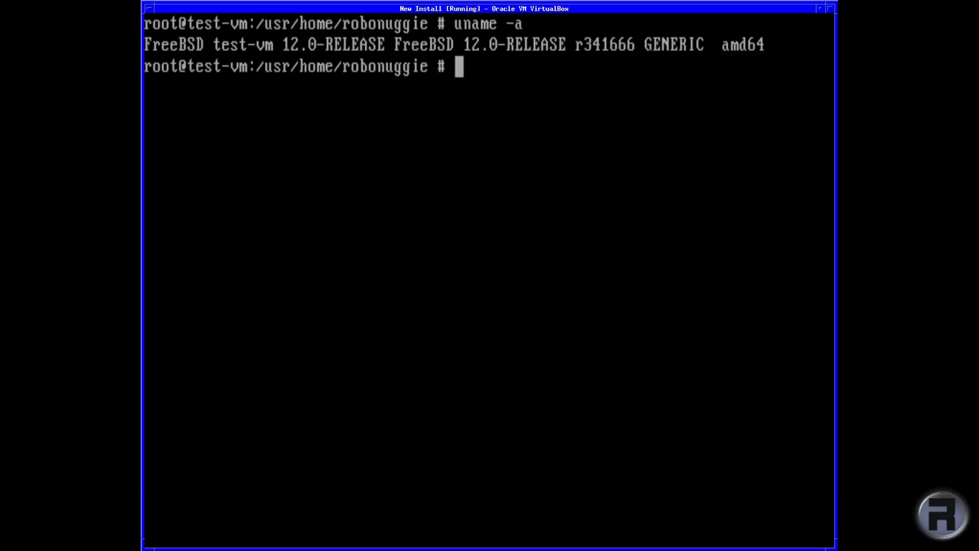
{"action": "type", "text": "freebsd-update fetch"}
{"action": "key", "text": "Return"}
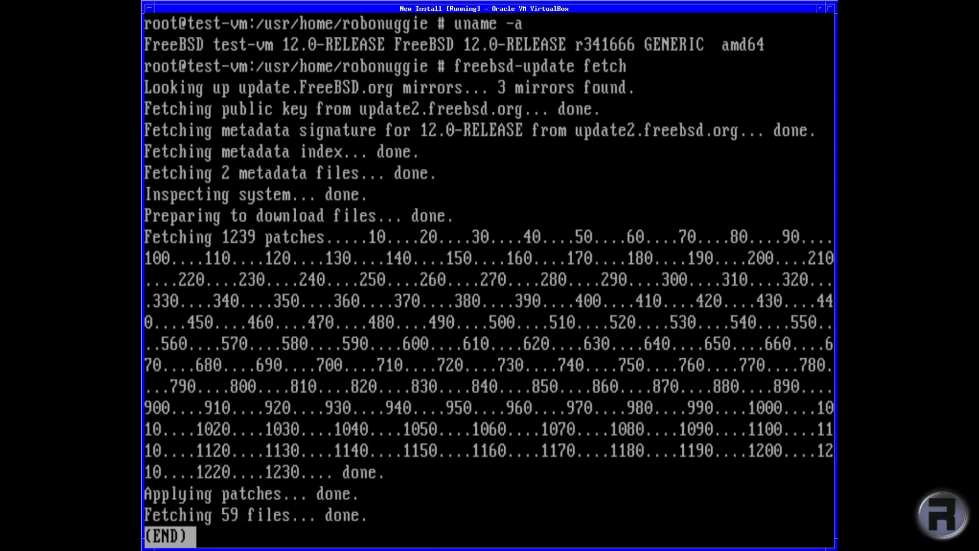
Step: Leave the fetched patch summary to view the list of files to be removed
{"action": "key", "text": "q"}
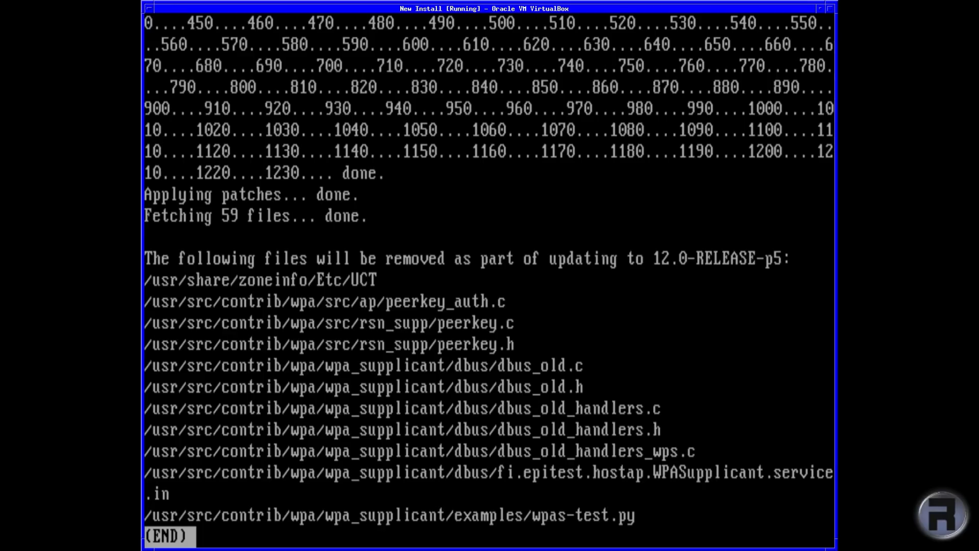
Step: Page through the removed, added and updated file lists for 12.0-RELEASE-p5 back to the root shell
{"action": "key", "text": "q"}
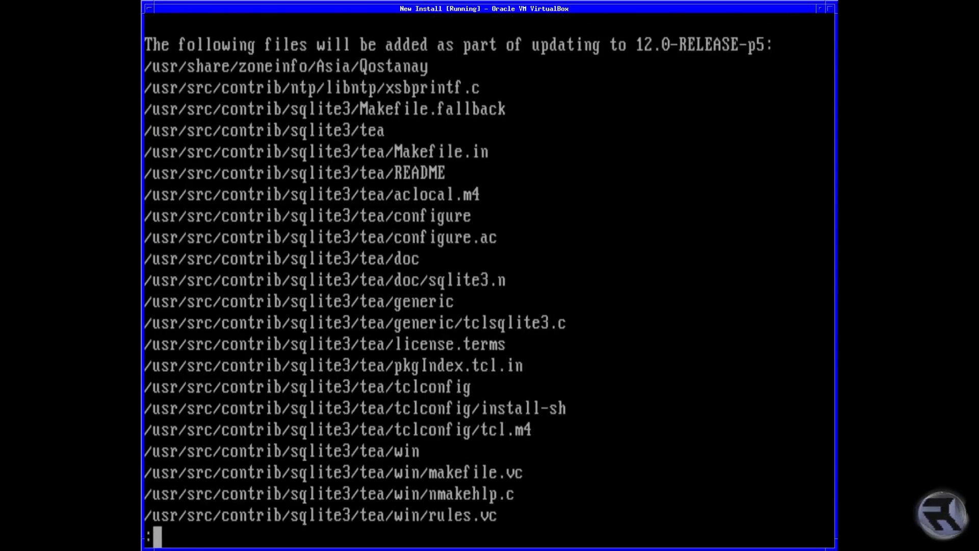
{"action": "key", "text": "q"}
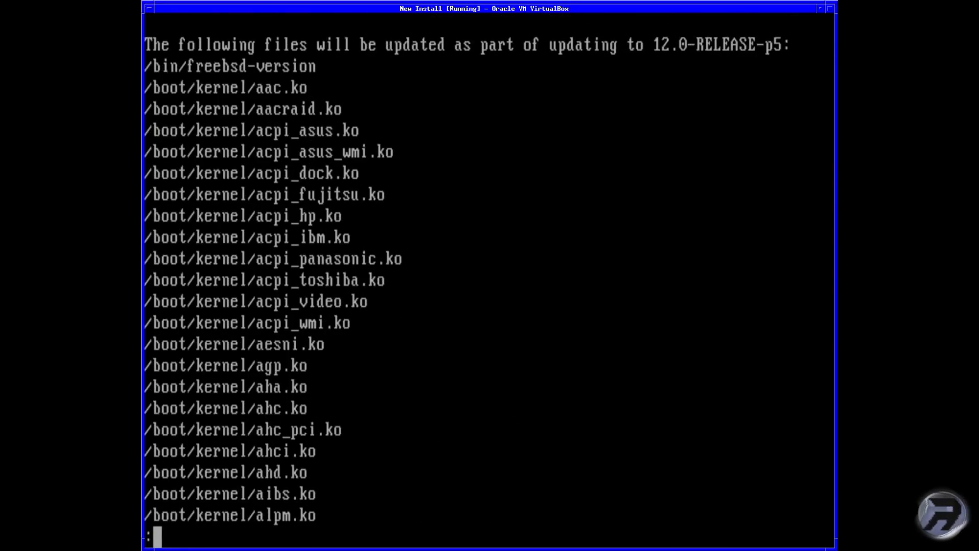
{"action": "key", "text": "q"}
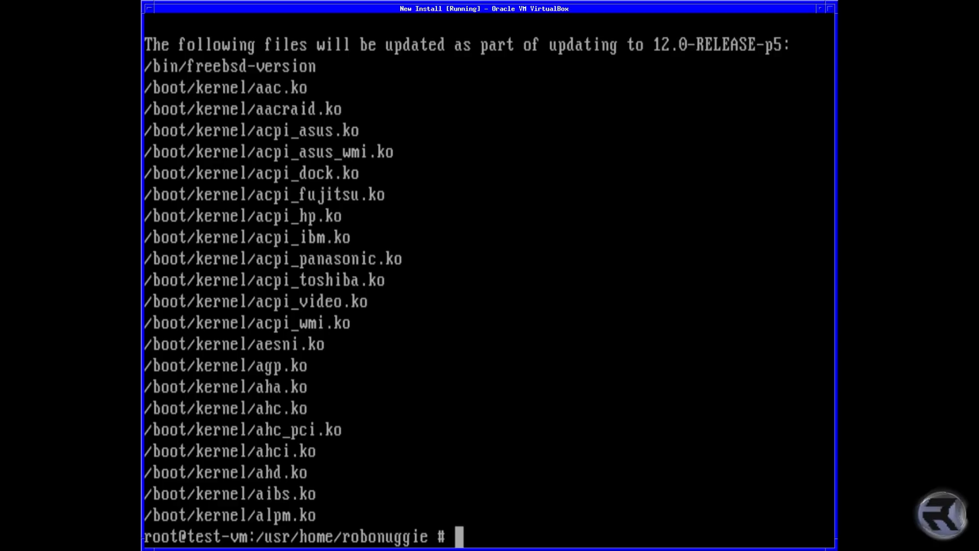
Step: Run freebsd-update install until it reports 'Installing updates... done.', then type reboot
{"action": "type", "text": "fr"}
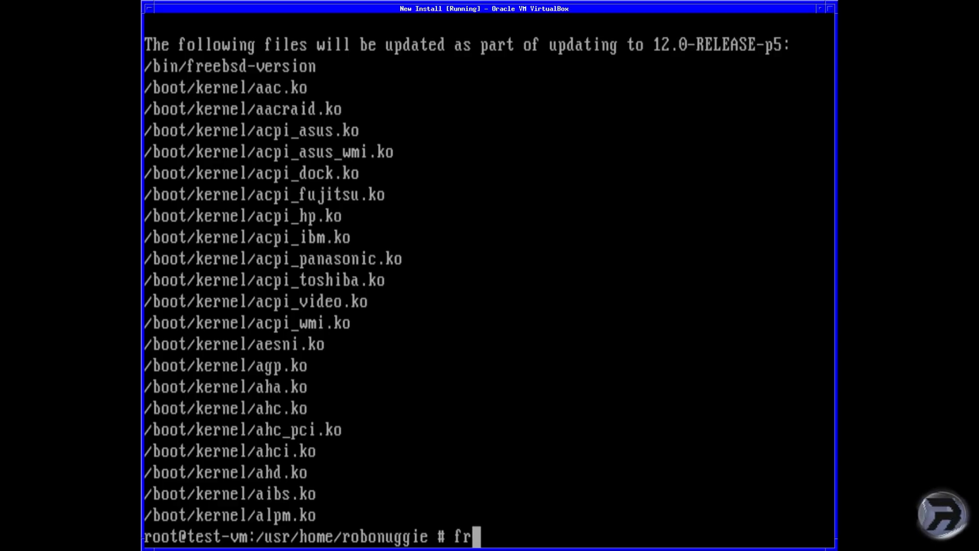
{"action": "type", "text": "eebsd-u"}
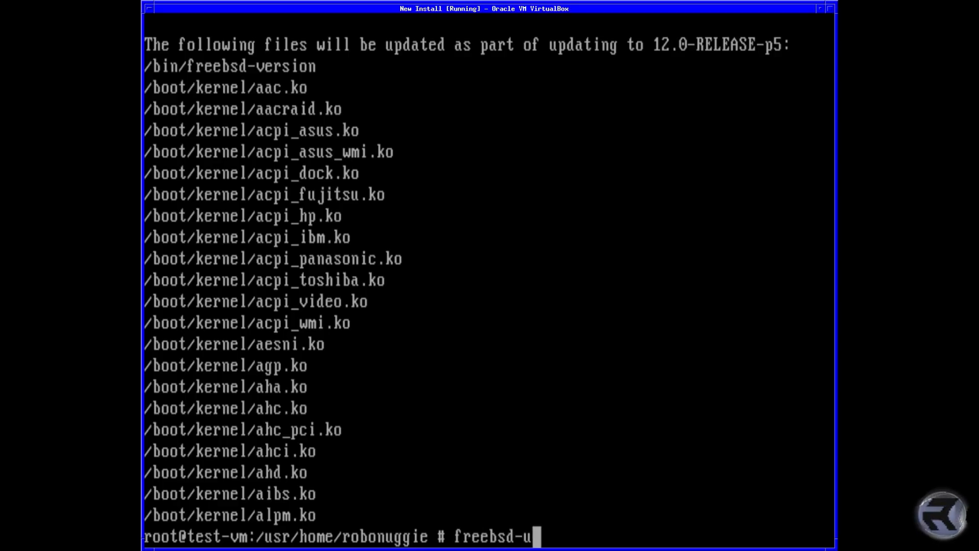
{"action": "type", "text": "pdate inst"}
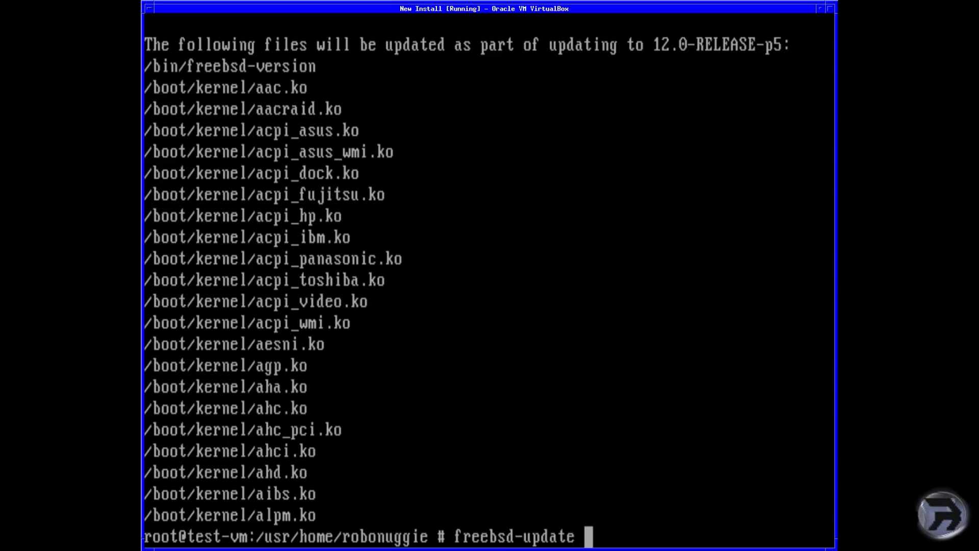
{"action": "key", "text": "BackSpace"}
{"action": "key", "text": "BackSpace"}
{"action": "key", "text": "BackSpace"}
{"action": "key", "text": "BackSpace"}
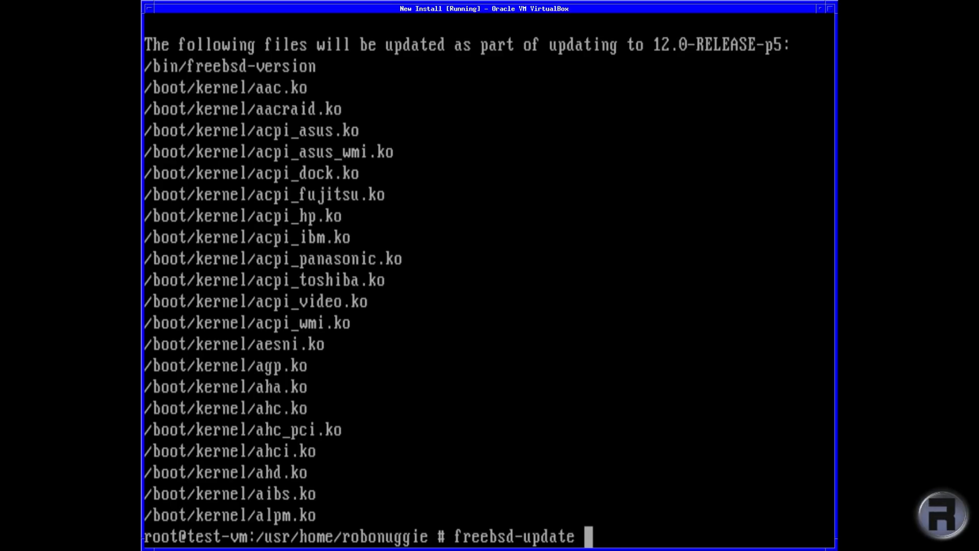
{"action": "type", "text": "install"}
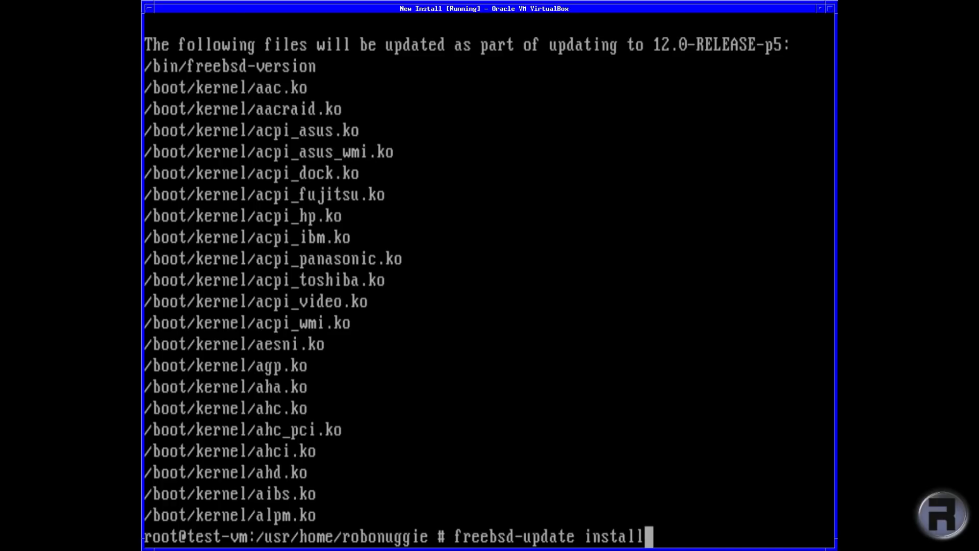
{"action": "key", "text": "Return"}
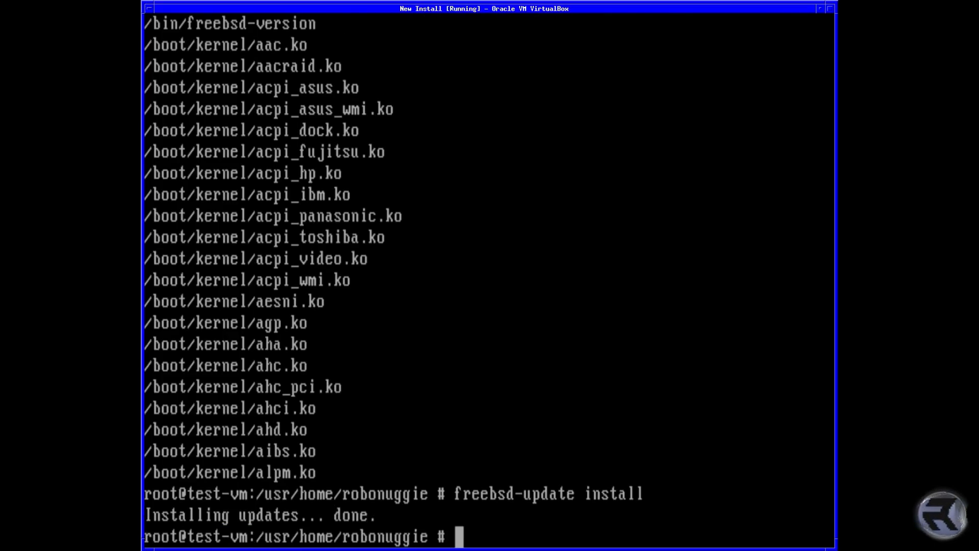
{"action": "type", "text": "reboot"}
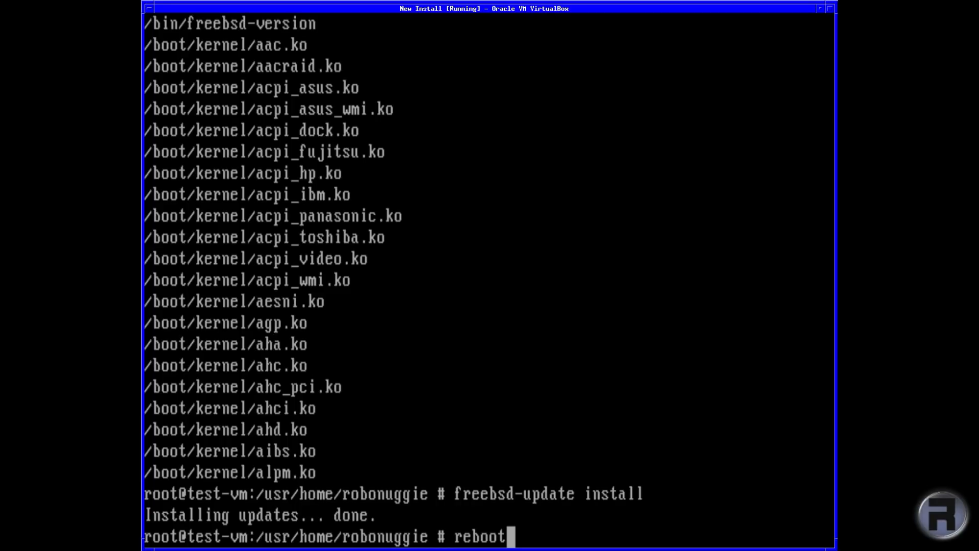
Step: Replace the typed reboot with shutdown -r now and restart the VM
{"action": "key", "text": "BackSpace"}
{"action": "key", "text": "BackSpace"}
{"action": "key", "text": "BackSpace"}
{"action": "key", "text": "BackSpace"}
{"action": "key", "text": "BackSpace"}
{"action": "key", "text": "BackSpace"}
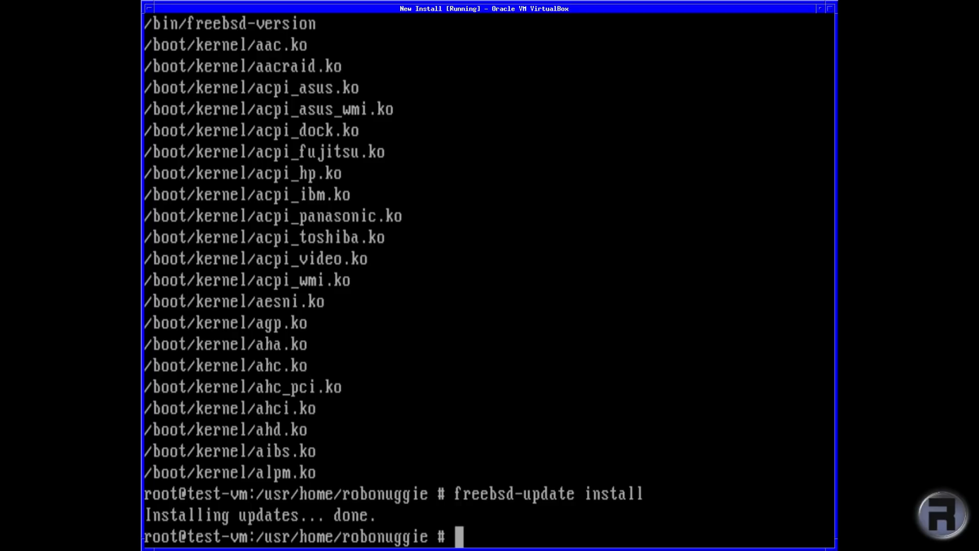
{"action": "type", "text": "shutdo"}
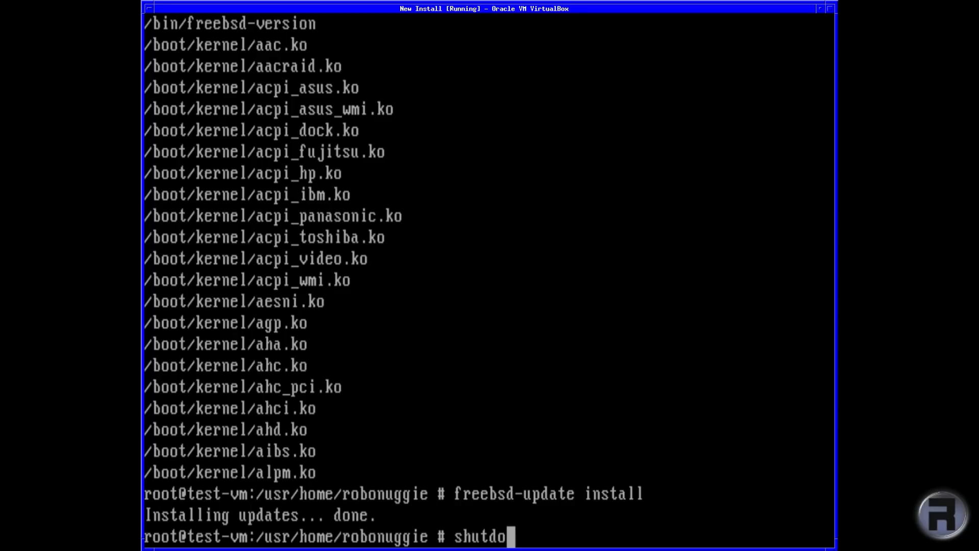
{"action": "type", "text": "wn -r n"}
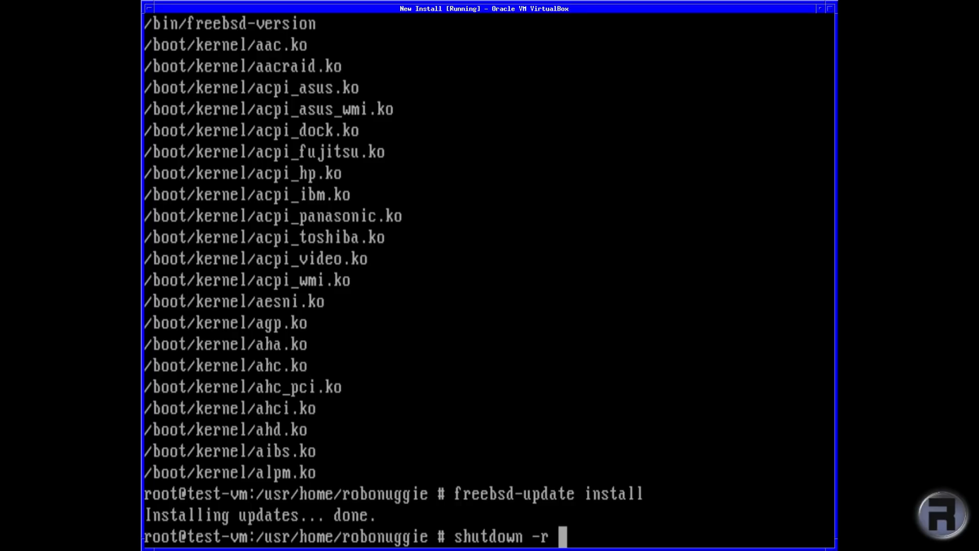
{"action": "type", "text": "ow"}
{"action": "key", "text": "Return"}
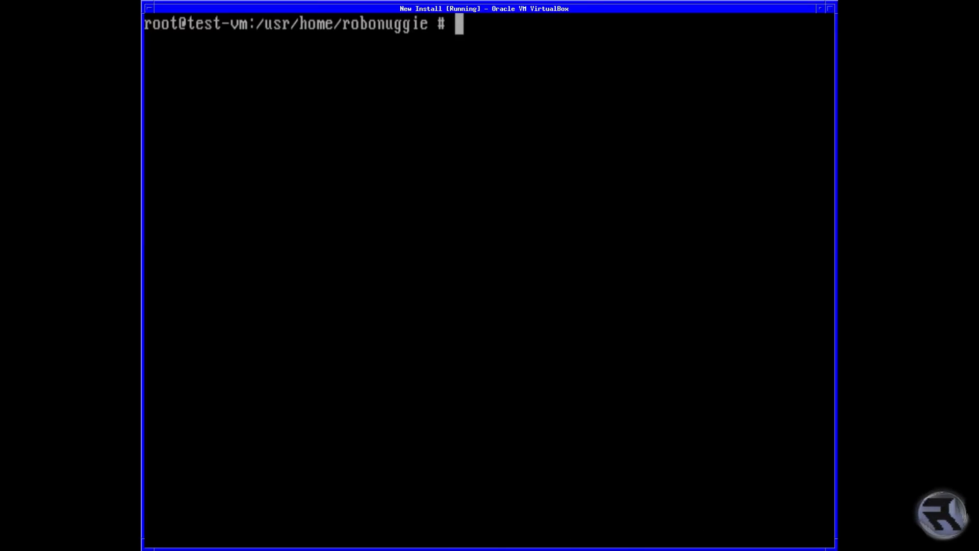
Step: Run uname -a to confirm FreeBSD 12.0-RELEASE-p4, then type pkg update
{"action": "type", "text": "uname -a"}
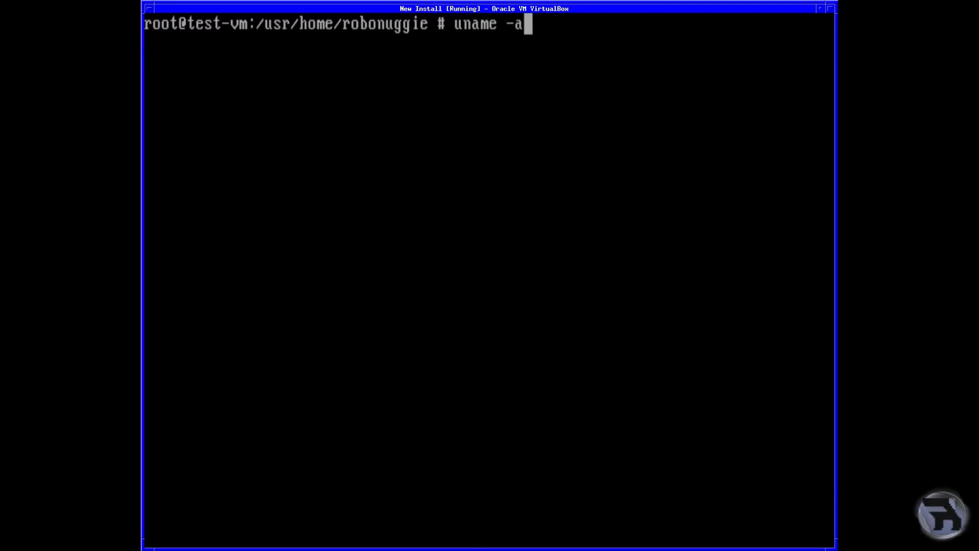
{"action": "key", "text": "Return"}
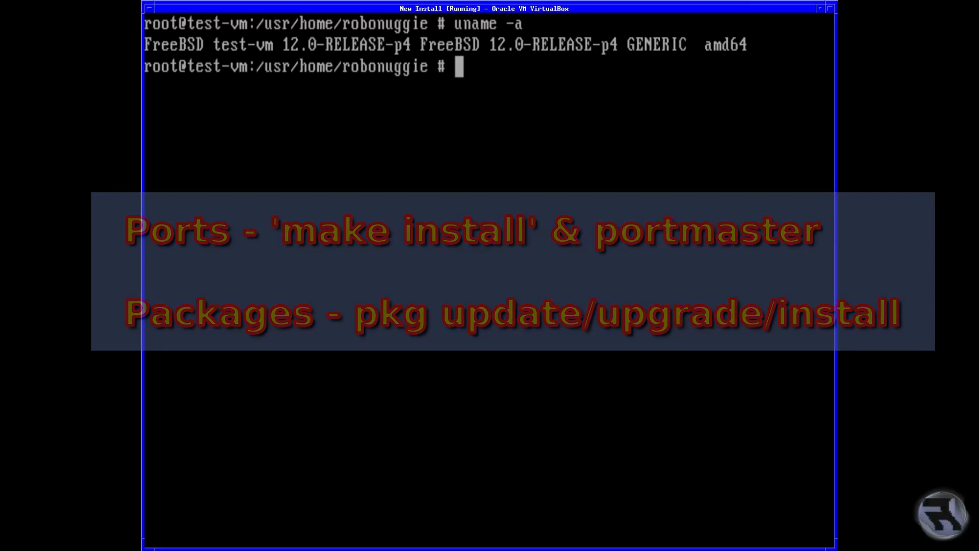
{"action": "type", "text": "pkg update"}
Step: Run pkg update, answering y to bootstrap pkg and refresh the 31778-package catalogue
{"action": "key", "text": "Return"}
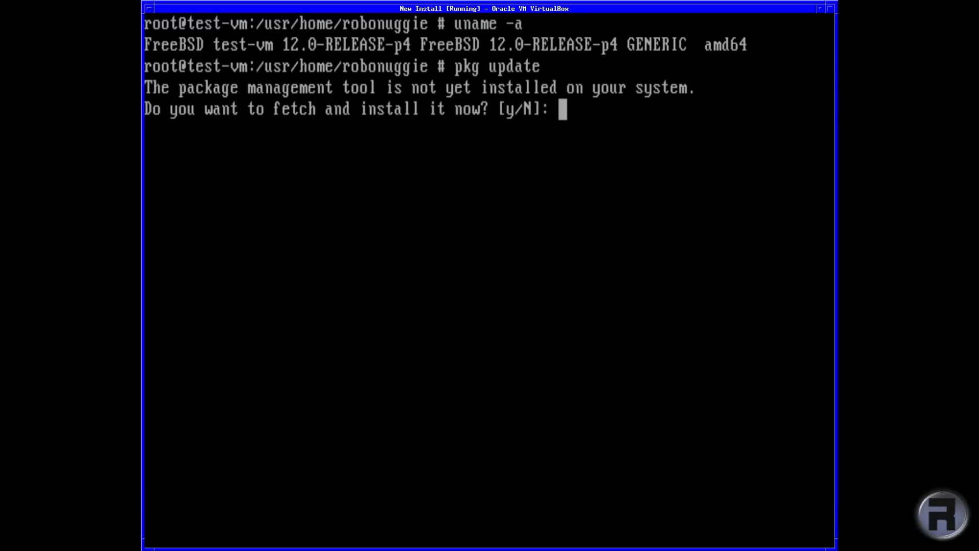
{"action": "type", "text": "y"}
{"action": "key", "text": "Return"}
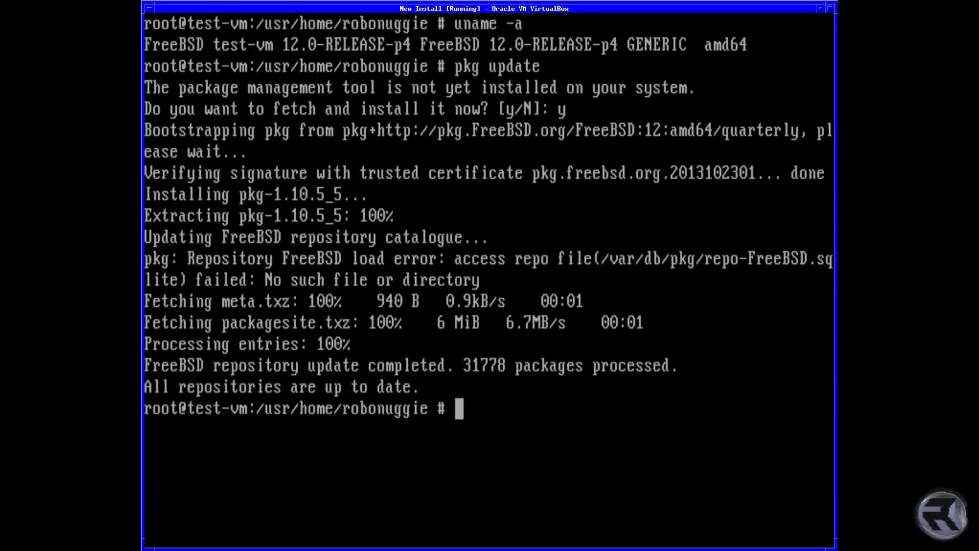
Step: Recall the previous command and edit it into pkg upgrade
{"action": "key", "text": "Up"}
{"action": "key", "text": "BackSpace"}
{"action": "key", "text": "BackSpace"}
{"action": "key", "text": "BackSpace"}
{"action": "key", "text": "BackSpace"}
{"action": "key", "text": "BackSpace"}
{"action": "key", "text": "BackSpace"}
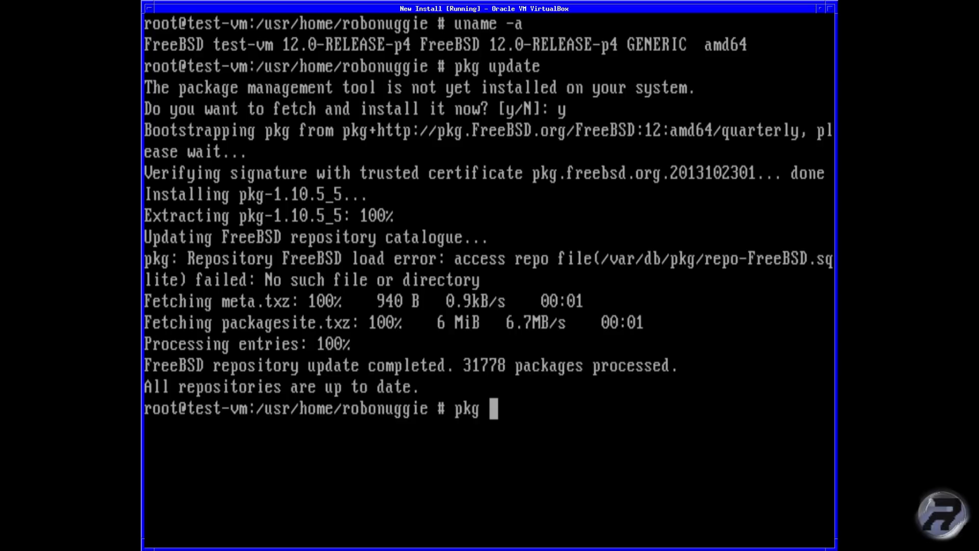
{"action": "type", "text": "upgrade"}
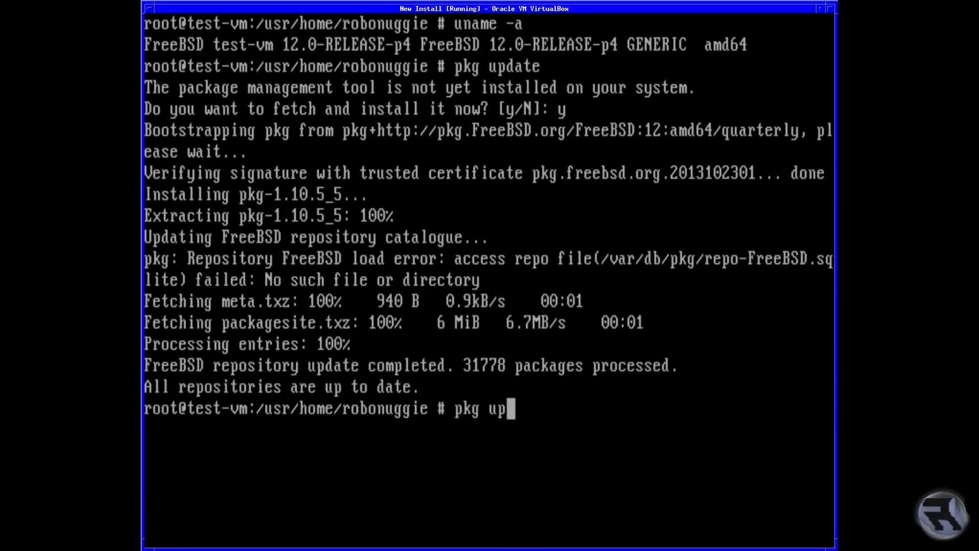
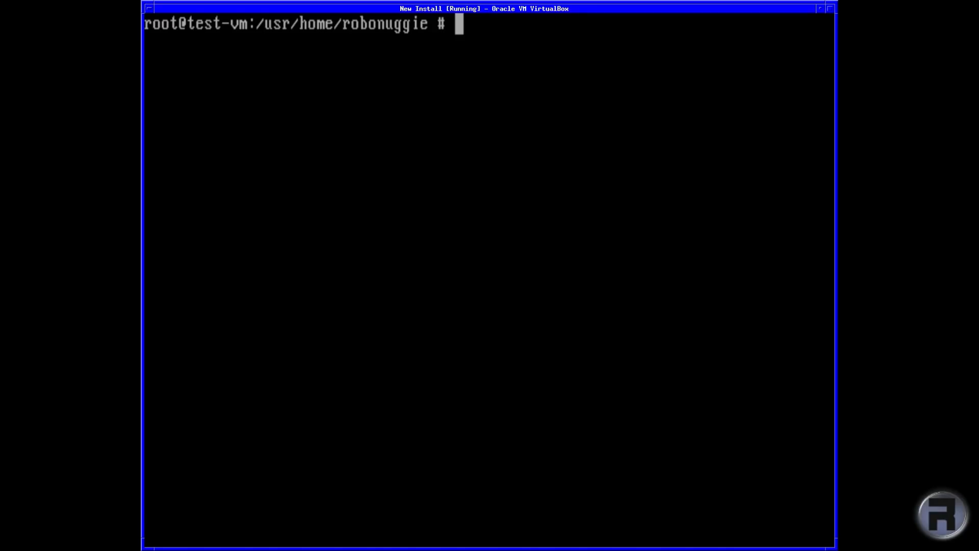
Step: Draft a pkg install nvidia-driver-304 command, then erase it without running it
{"action": "type", "text": "pk"}
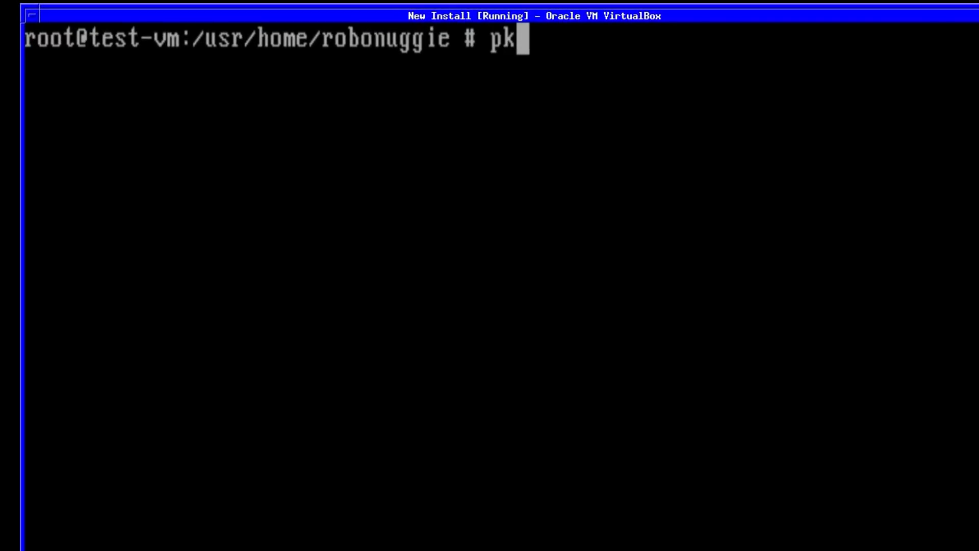
{"action": "type", "text": "g install "}
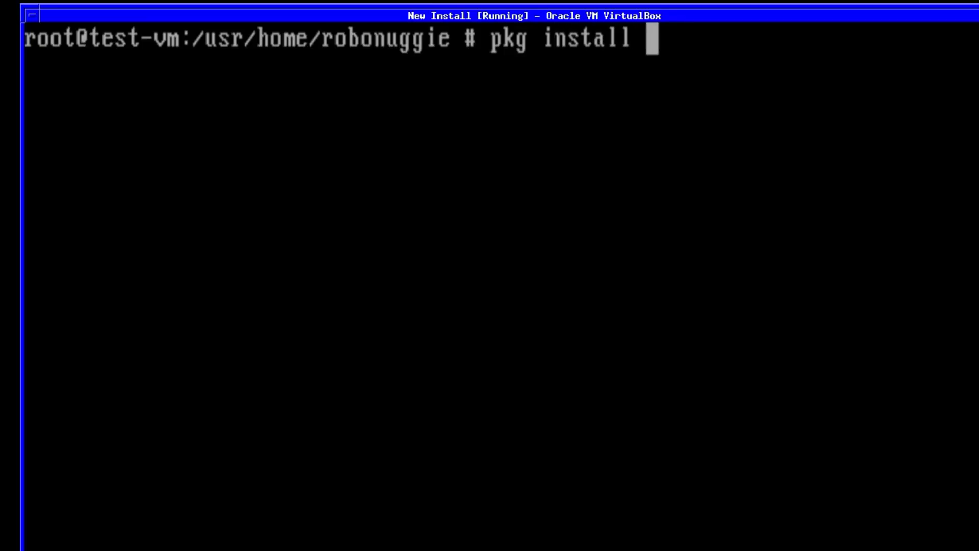
{"action": "type", "text": "nvid"}
{"action": "type", "text": "-driver"}
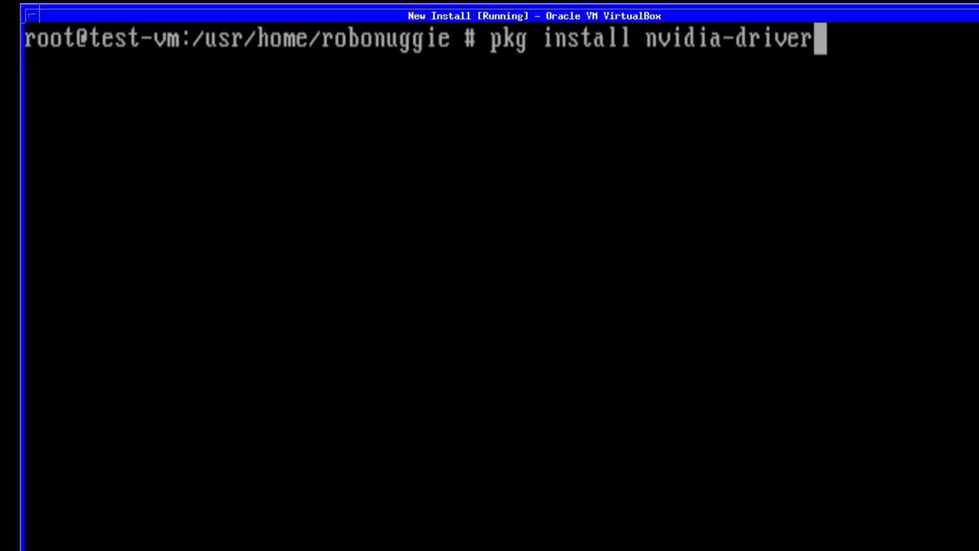
{"action": "type", "text": "-"}
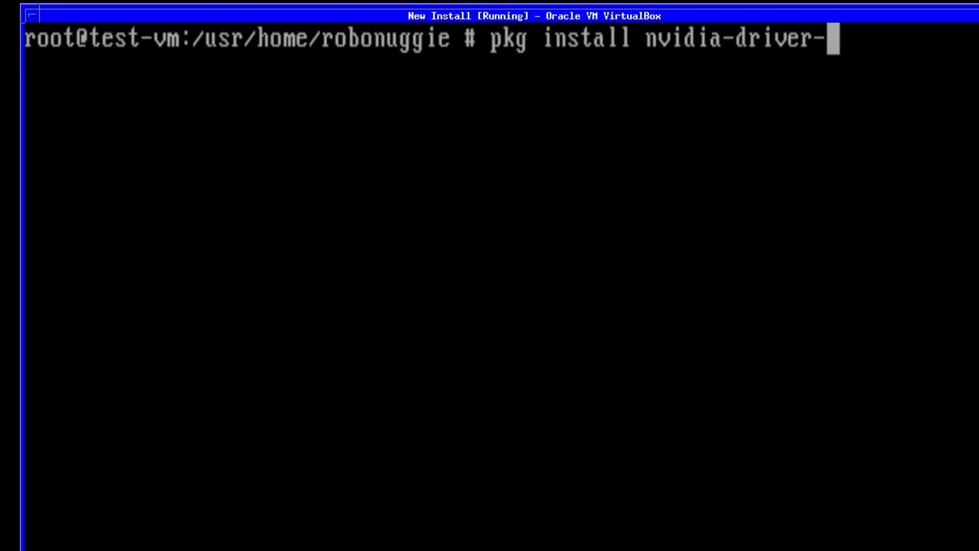
{"action": "type", "text": "340"}
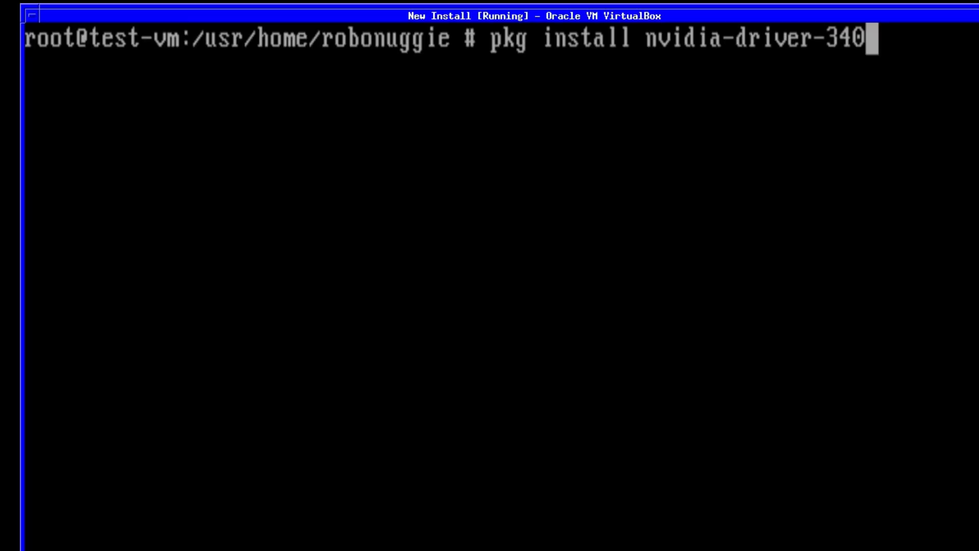
{"action": "key", "text": "BackSpace"}
{"action": "key", "text": "BackSpace"}
{"action": "type", "text": "0"}
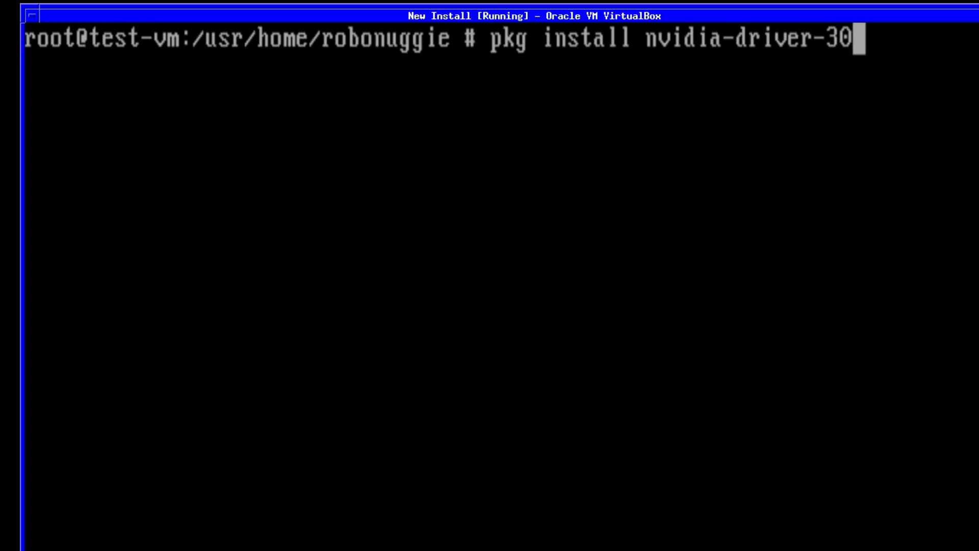
{"action": "type", "text": "3"}
{"action": "key", "text": "BackSpace"}
{"action": "type", "text": "4"}
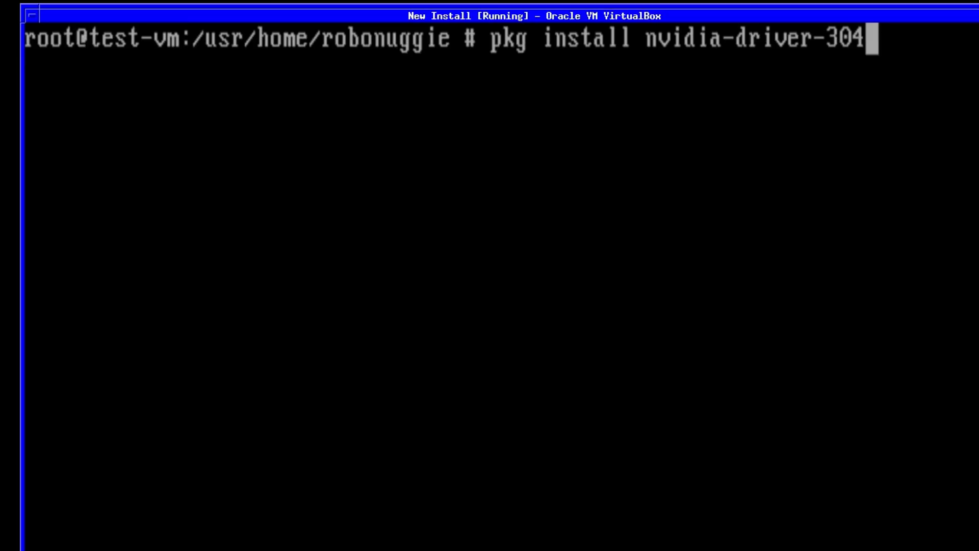
{"action": "key", "text": "BackSpace"}
{"action": "key", "text": "BackSpace"}
{"action": "key", "text": "BackSpace"}
{"action": "key", "text": "BackSpace"}
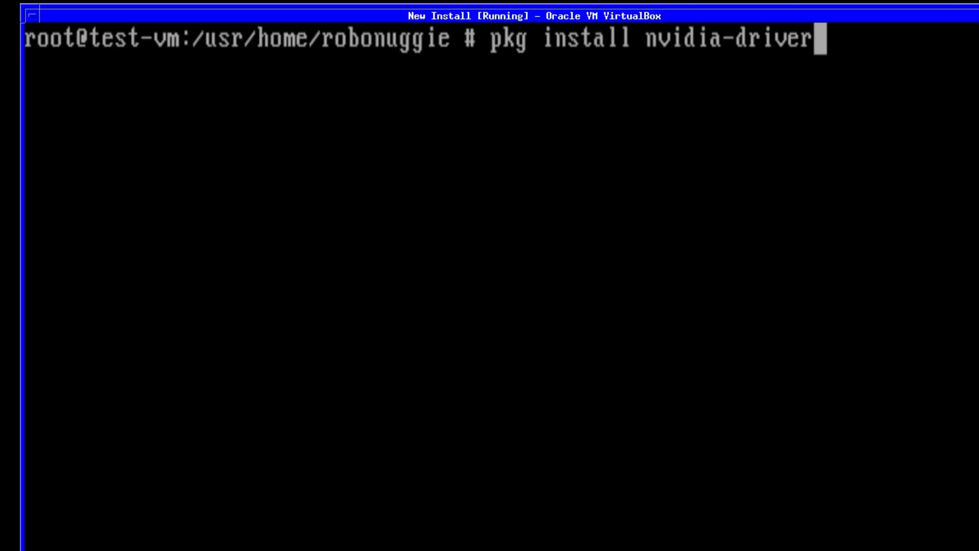
{"action": "key", "text": "BackSpace"}
{"action": "key", "text": "BackSpace"}
{"action": "key", "text": "BackSpace"}
{"action": "key", "text": "BackSpace"}
{"action": "key", "text": "BackSpace"}
{"action": "key", "text": "BackSpace"}
{"action": "key", "text": "BackSpace"}
{"action": "key", "text": "BackSpace"}
{"action": "key", "text": "BackSpace"}
{"action": "key", "text": "BackSpace"}
{"action": "key", "text": "BackSpace"}
{"action": "key", "text": "BackSpace"}
{"action": "key", "text": "BackSpace"}
{"action": "key", "text": "BackSpace"}
{"action": "key", "text": "BackSpace"}
{"action": "key", "text": "BackSpace"}
{"action": "key", "text": "BackSpace"}
{"action": "key", "text": "BackSpace"}
{"action": "key", "text": "BackSpace"}
{"action": "key", "text": "BackSpace"}
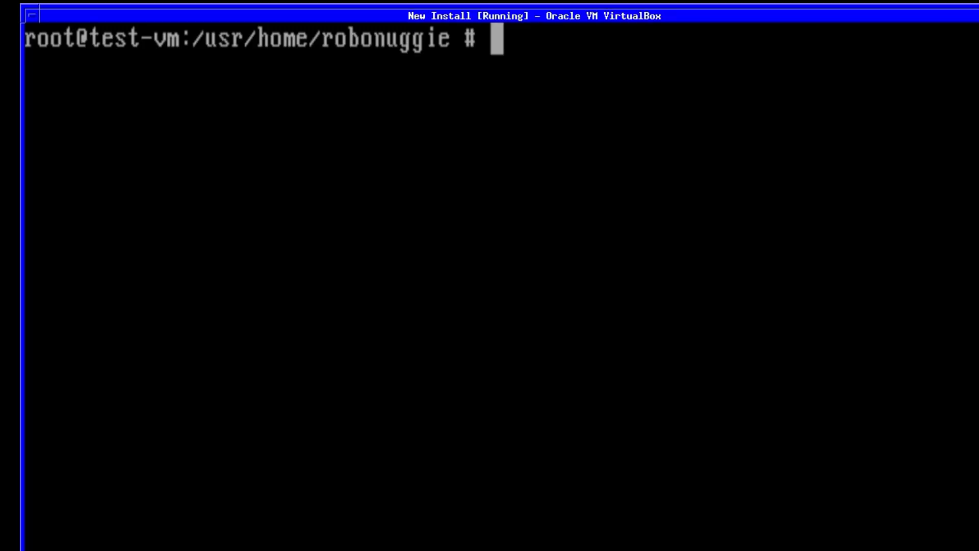
Step: Run df and uname -a, confirming FreeBSD 12.0-RELEASE-p4 amd64, then type pkg install mate
{"action": "type", "text": "df"}
{"action": "key", "text": "Return"}
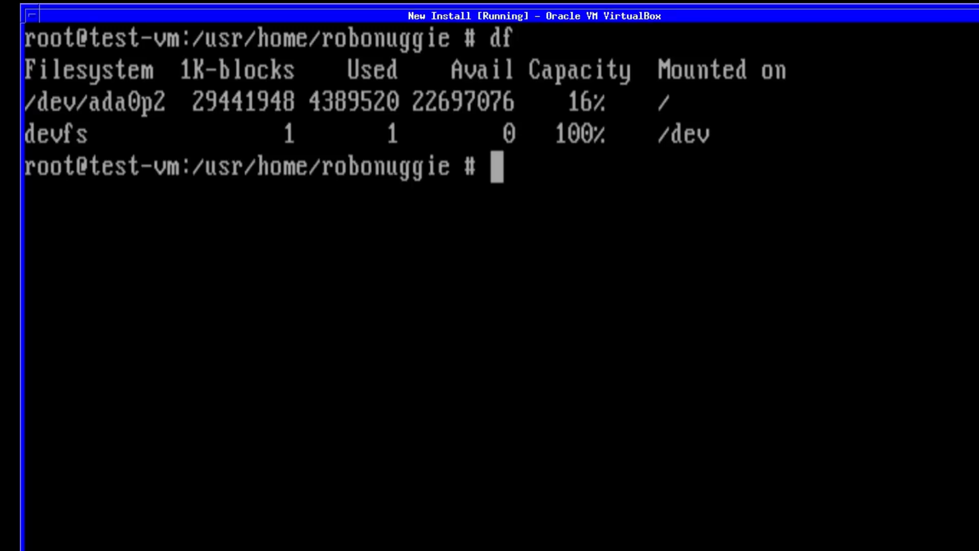
{"action": "type", "text": "unae"}
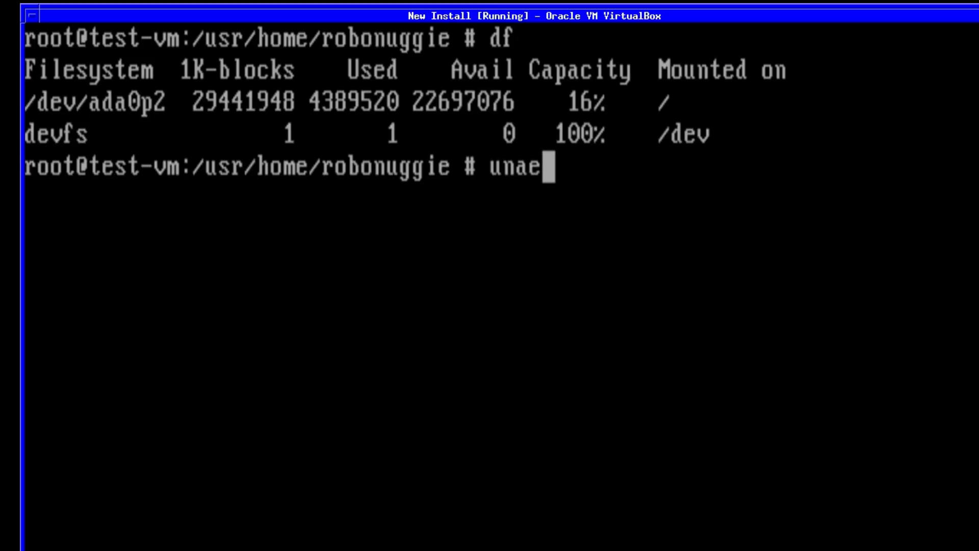
{"action": "key", "text": "BackSpace"}
{"action": "key", "text": "BackSpace"}
{"action": "type", "text": "ame -"}
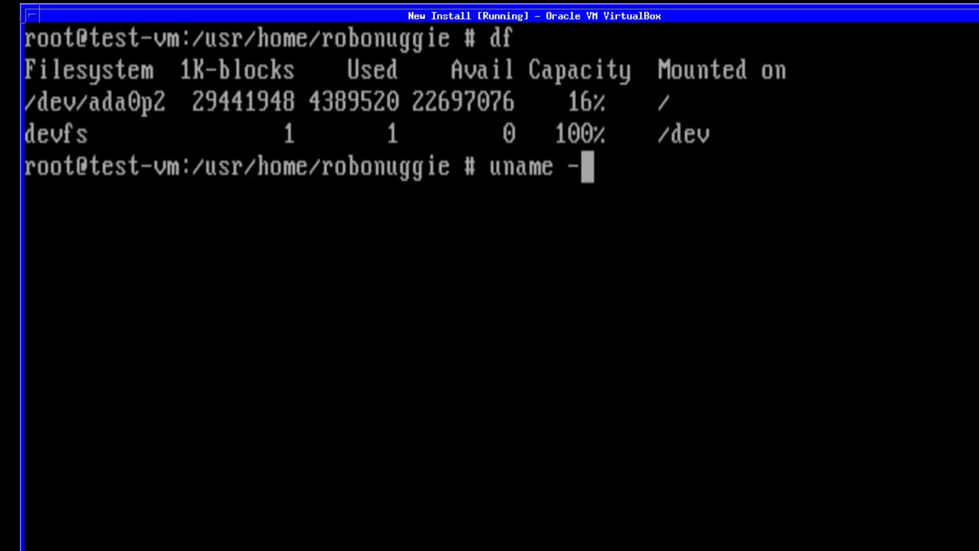
{"action": "type", "text": "a"}
{"action": "key", "text": "Return"}
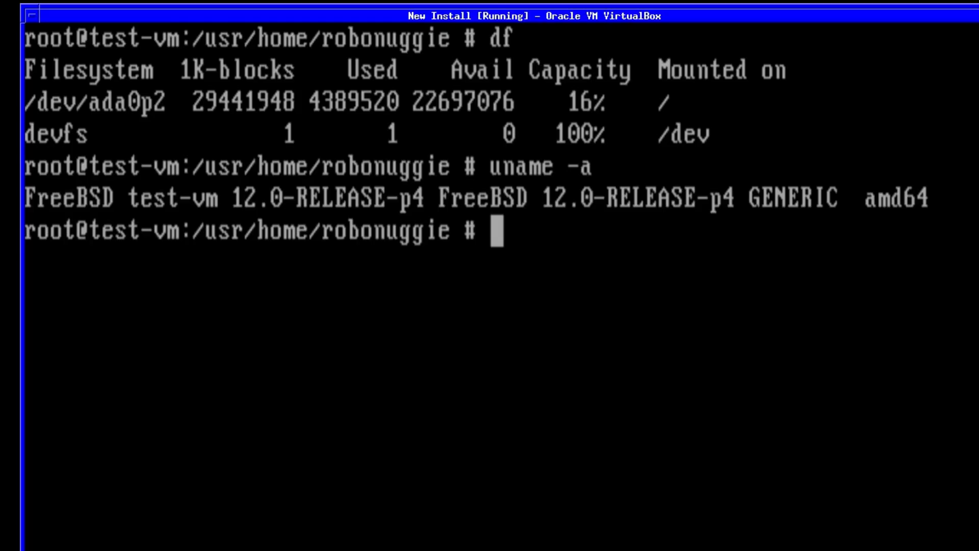
{"action": "type", "text": "pkg i"}
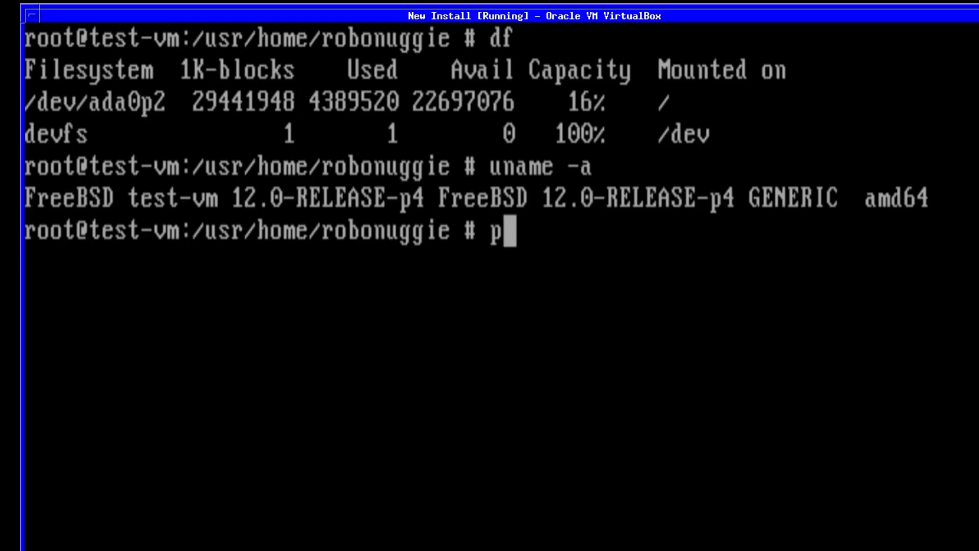
{"action": "type", "text": "nstall "}
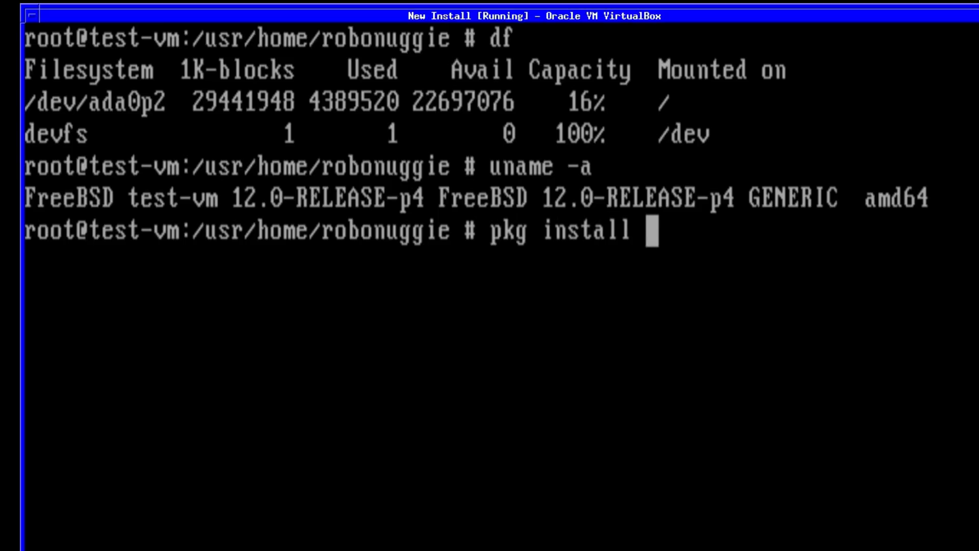
{"action": "type", "text": "mate"}
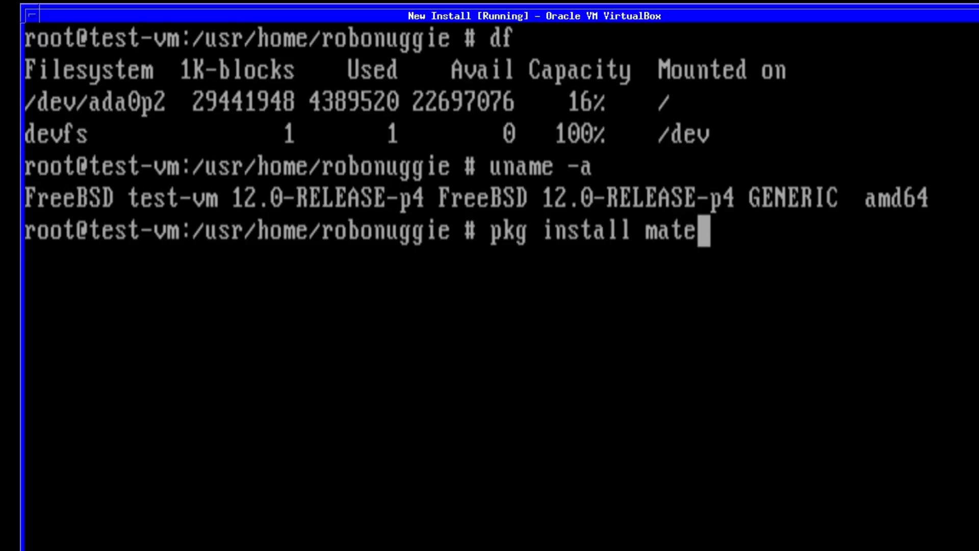
Step: Cancel pkg install mate, rerun it as pkg install xorg mate, and confirm the 411 packages
{"action": "key", "text": "Return"}
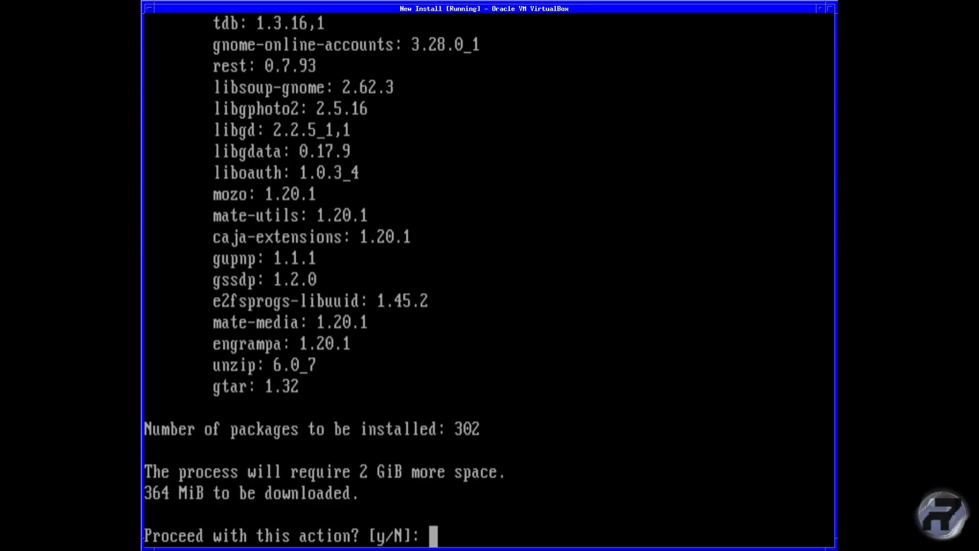
{"action": "key", "text": "ctrl+c"}
{"action": "key", "text": "Up"}
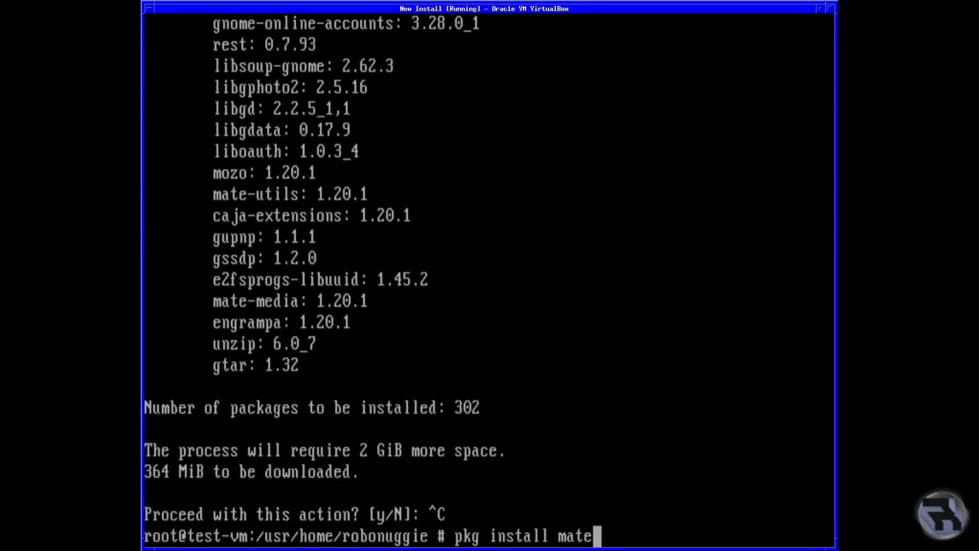
{"action": "key", "text": "Left"}
{"action": "key", "text": "Left"}
{"action": "key", "text": "Left"}
{"action": "key", "text": "Left"}
{"action": "key", "text": "Left"}
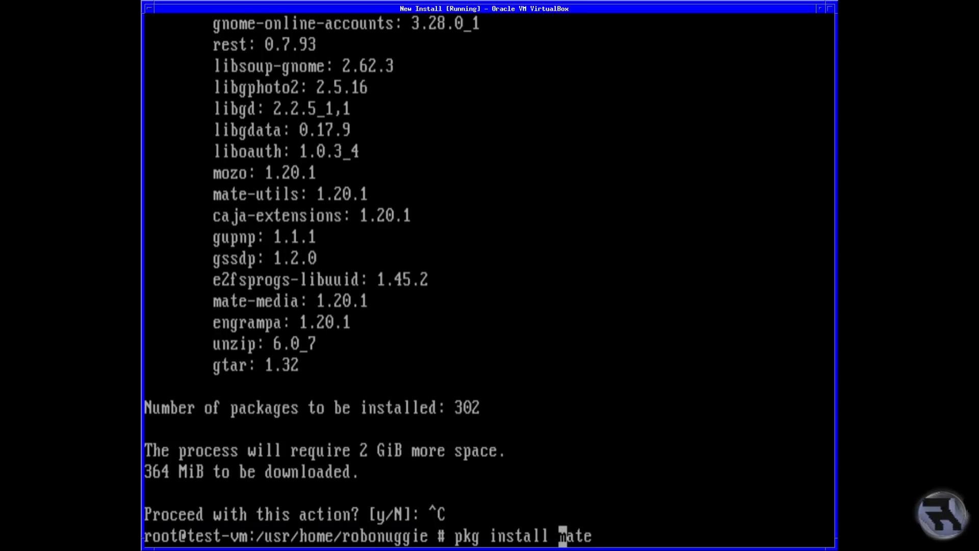
{"action": "type", "text": "xorg"}
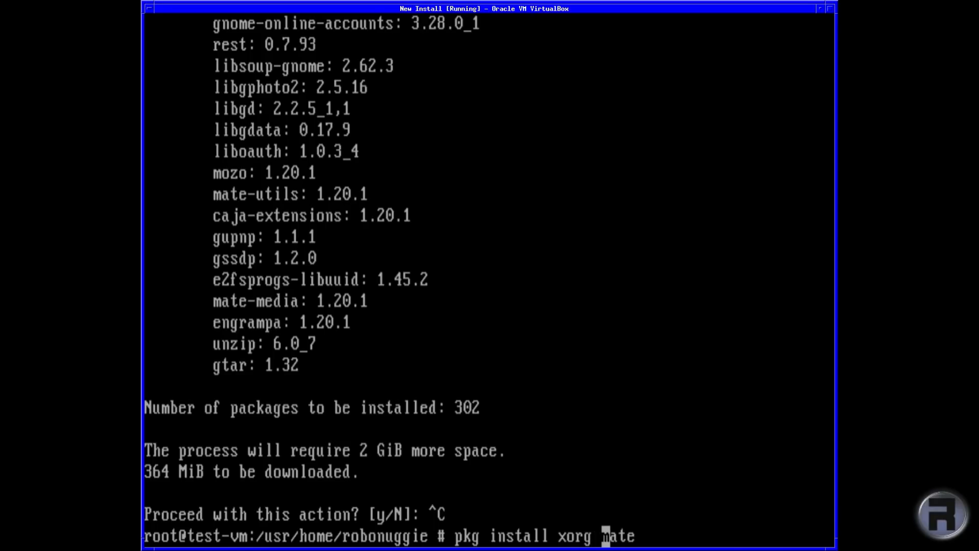
{"action": "key", "text": "Return"}
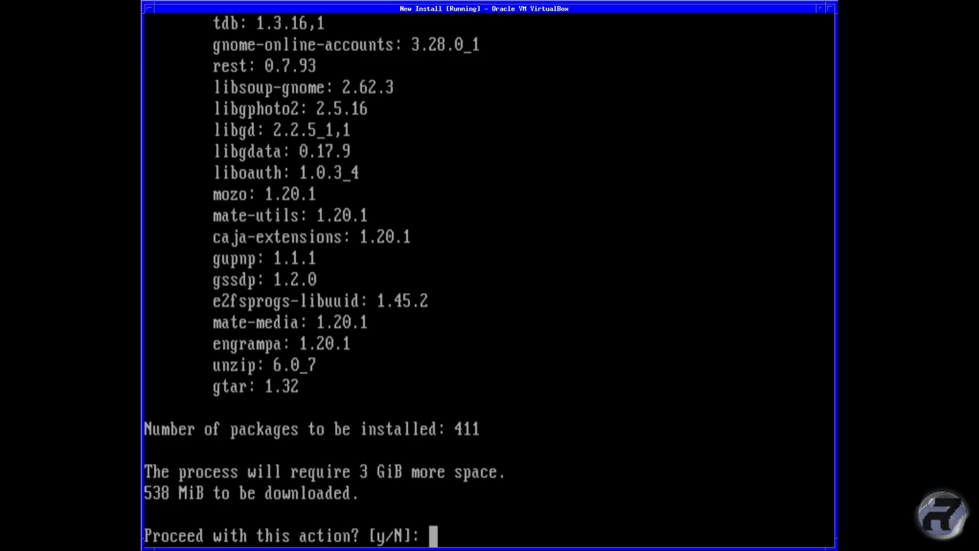
{"action": "type", "text": "y"}
{"action": "key", "text": "Return"}
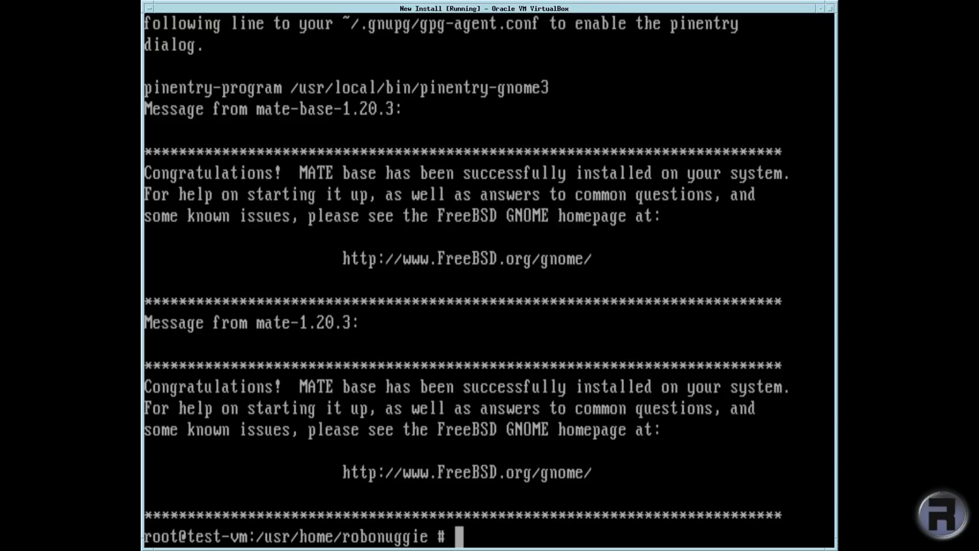
Step: Give the VM window keyboard focus once the Xorg and MATE install has finished
{"action": "left_click", "coordinate": [377, 359]}
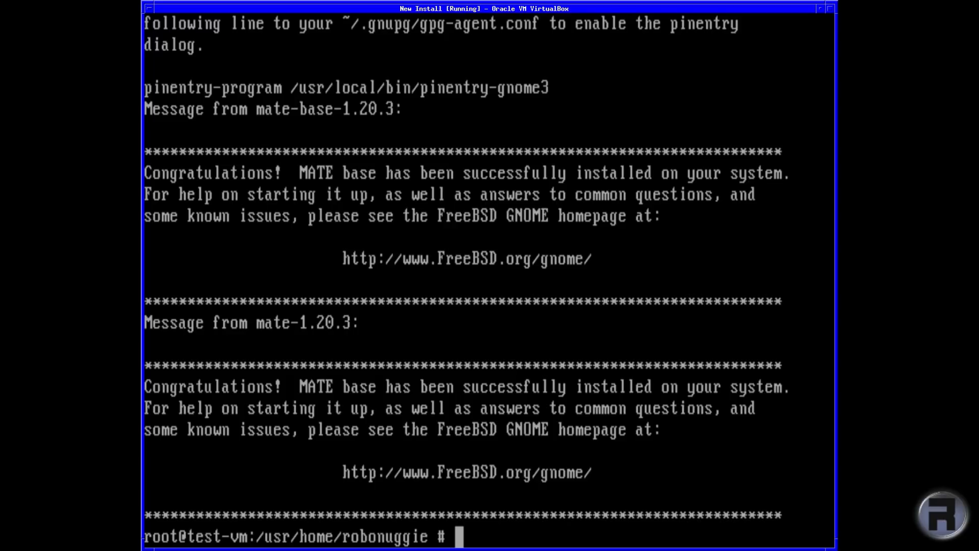
Step: Add a separator line and dbus_enable="YES" below dumpdev in /etc/rc.conf using ee
{"action": "type", "text": "w"}
{"action": "key", "text": "BackSpace"}
{"action": "type", "text": "ed"}
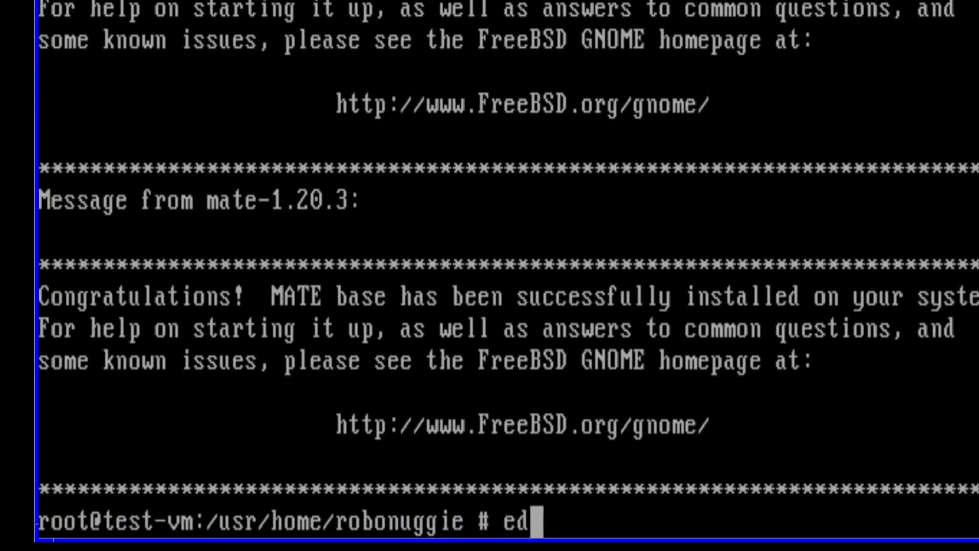
{"action": "type", "text": "it /"}
{"action": "type", "text": "et"}
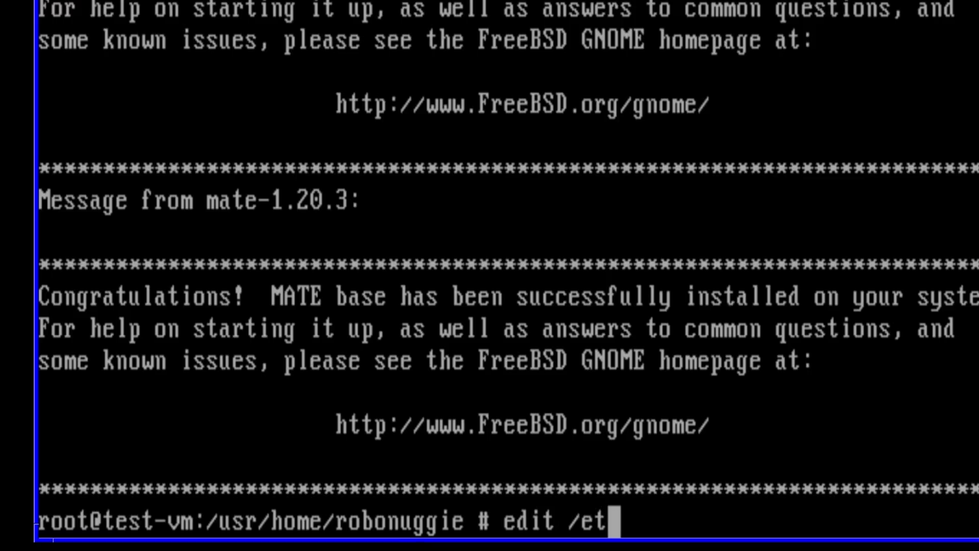
{"action": "type", "text": "c/rc.conf"}
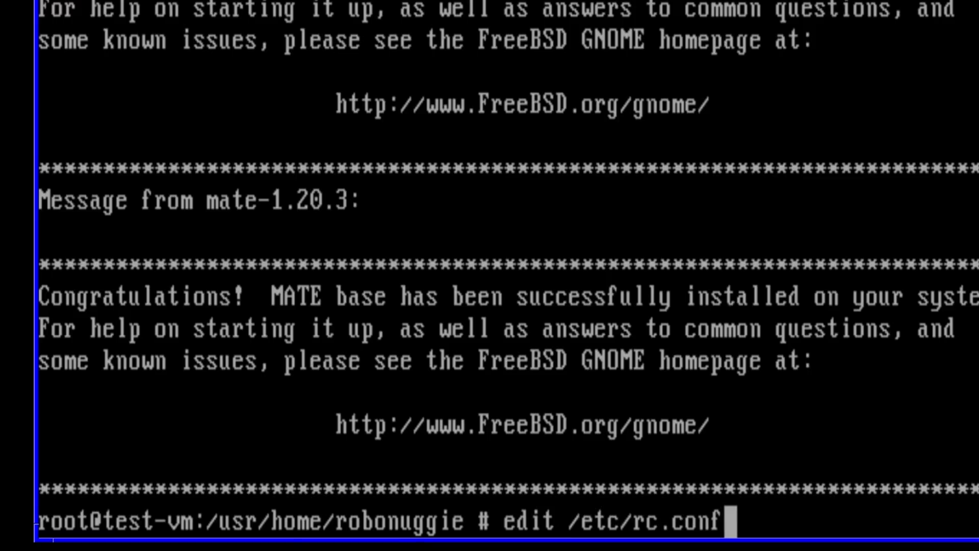
{"action": "key", "text": "Return"}
{"action": "key", "text": "Down"}
{"action": "key", "text": "Down"}
{"action": "key", "text": "Down"}
{"action": "key", "text": "Down"}
{"action": "key", "text": "Down"}
{"action": "key", "text": "Down"}
{"action": "key", "text": "Down"}
{"action": "key", "text": "Down"}
{"action": "key", "text": "Down"}
{"action": "key", "text": "Down"}
{"action": "key", "text": "Down"}
{"action": "key", "text": "Right"}
{"action": "key", "text": "Right"}
{"action": "key", "text": "Right"}
{"action": "key", "text": "Right"}
{"action": "key", "text": "Right"}
{"action": "key", "text": "Right"}
{"action": "key", "text": "Right"}
{"action": "key", "text": "Right"}
{"action": "key", "text": "Right"}
{"action": "key", "text": "Right"}
{"action": "key", "text": "Right"}
{"action": "key", "text": "Right"}
{"action": "key", "text": "Return"}
{"action": "type", "text": "#"}
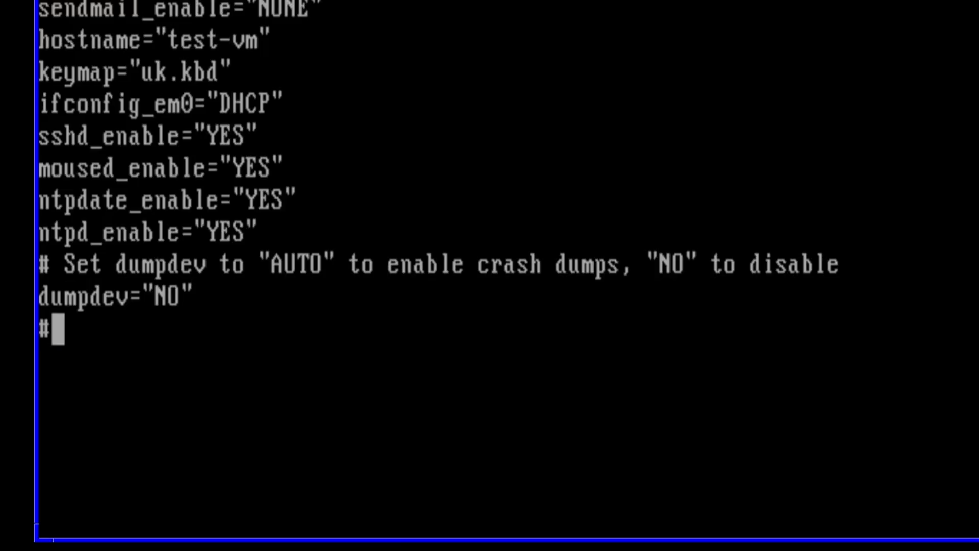
{"action": "type", "text": "###############################################################"}
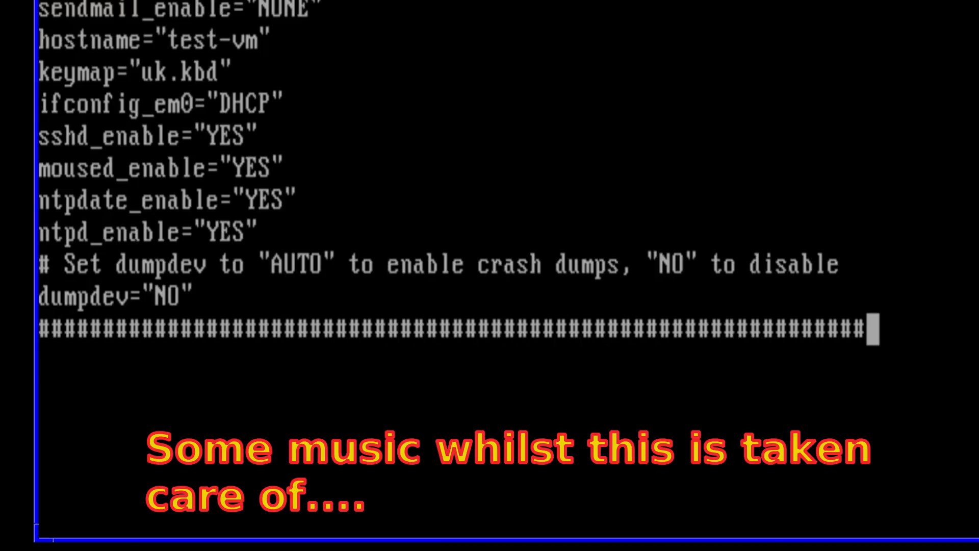
{"action": "key", "text": "Return"}
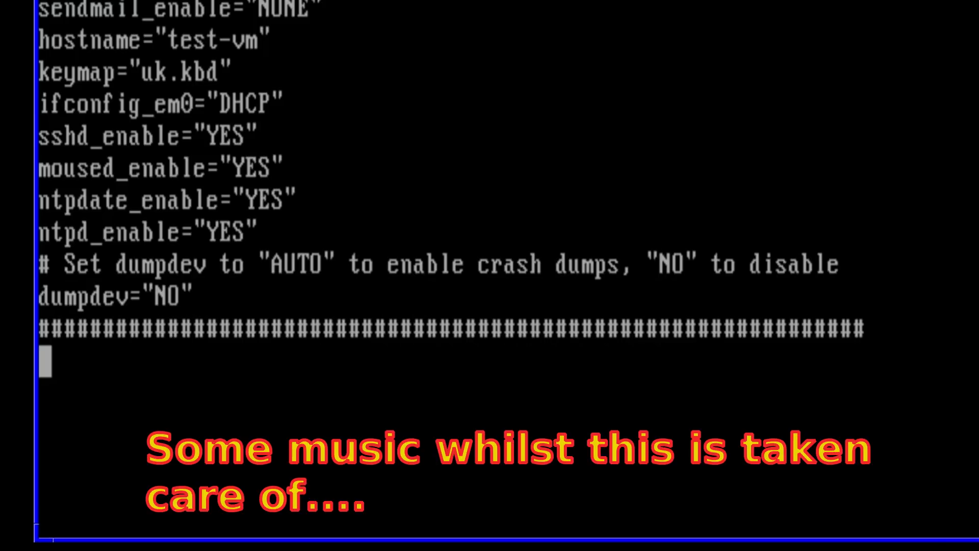
{"action": "type", "text": "db"}
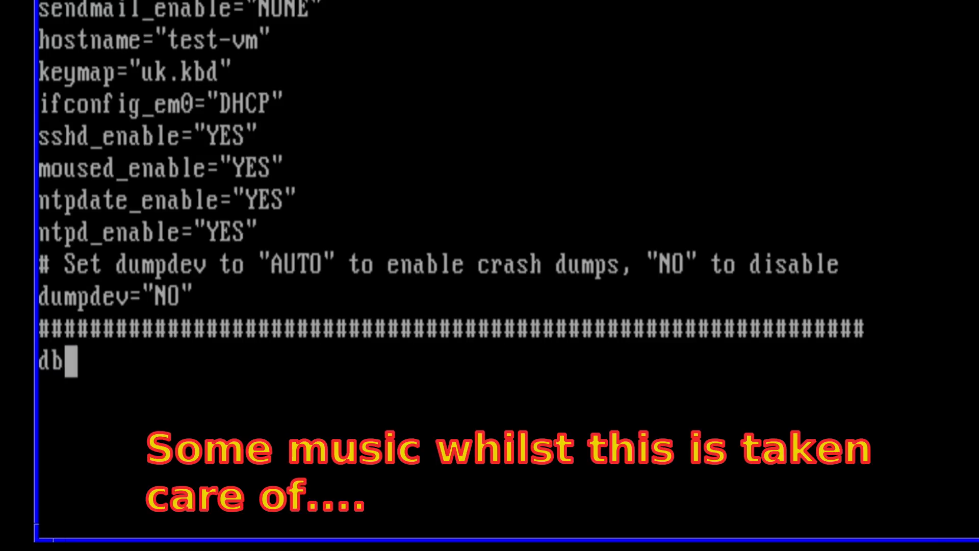
{"action": "type", "text": "us_ena"}
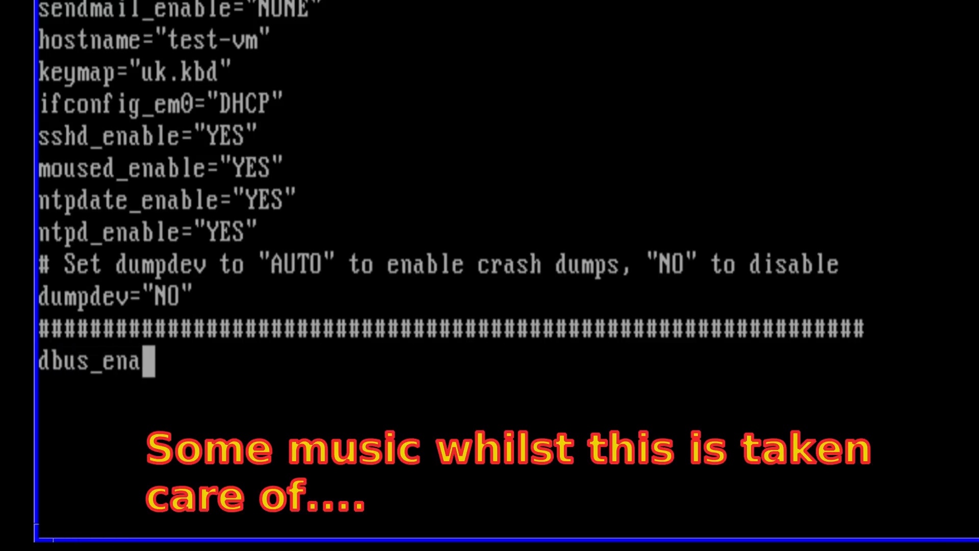
{"action": "type", "text": "ble=\""}
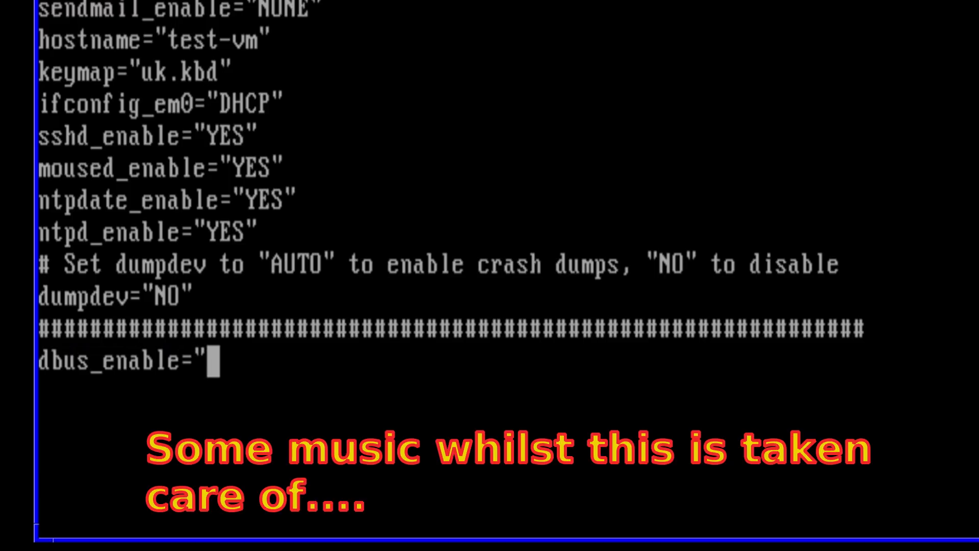
{"action": "type", "text": "YES\""}
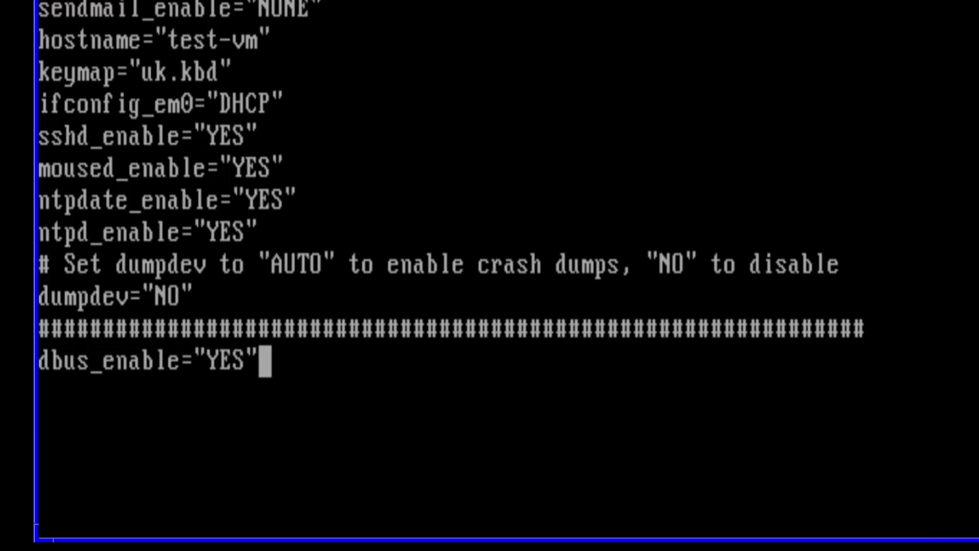
{"action": "key", "text": "Return"}
{"action": "key", "text": "Escape"}
{"action": "key", "text": "Return"}
Step: Start D-Bus with service dbus start, then exit root back to the user shell
{"action": "key", "text": "Return"}
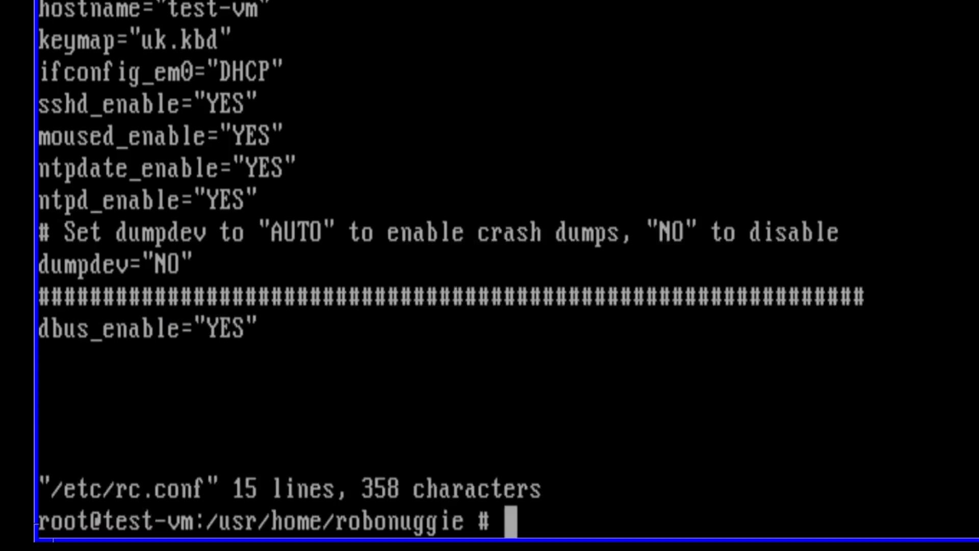
{"action": "type", "text": "service dbus start"}
{"action": "key", "text": "Return"}
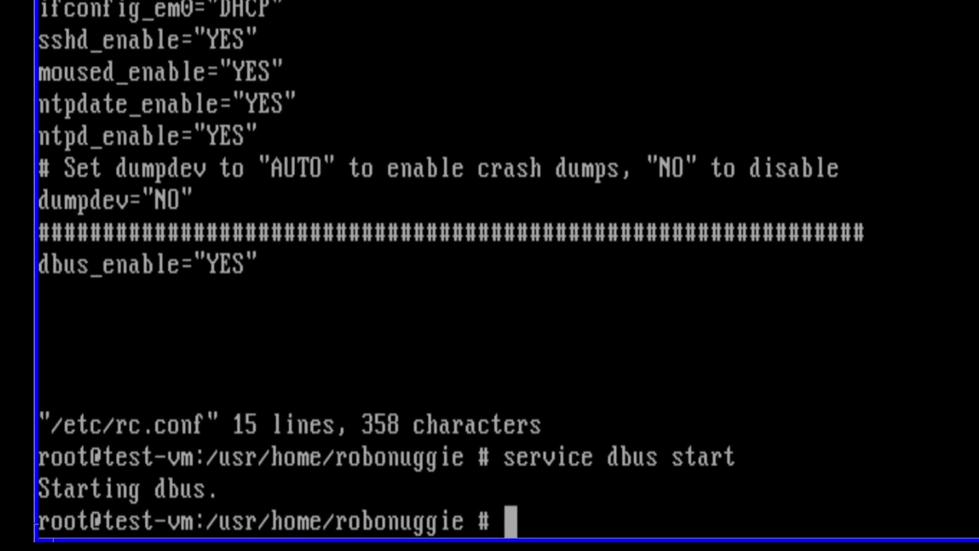
{"action": "type", "text": "exit"}
{"action": "key", "text": "Return"}
Step: Create ~/.xinitrc containing exec mate-session and launch the desktop with startx
{"action": "type", "text": "edit .xinitrc"}
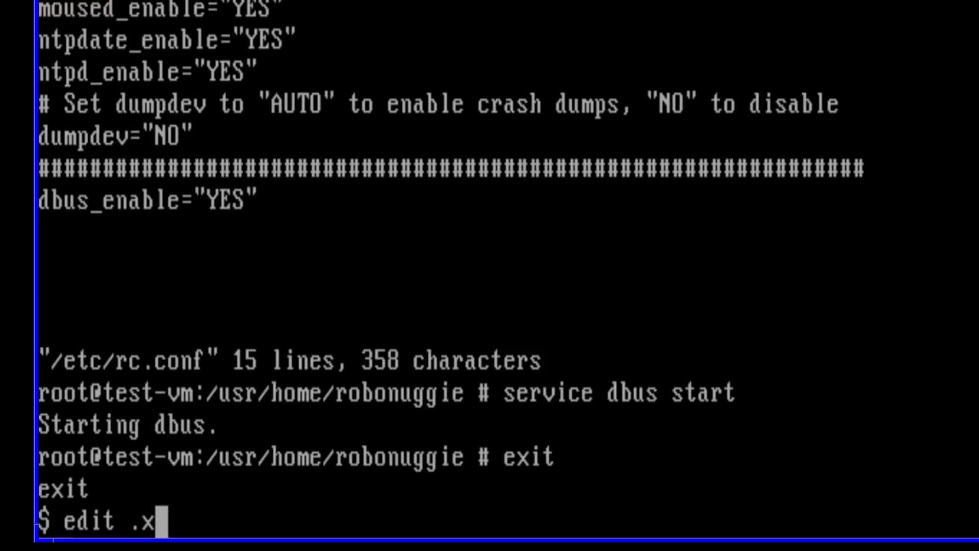
{"action": "key", "text": "Return"}
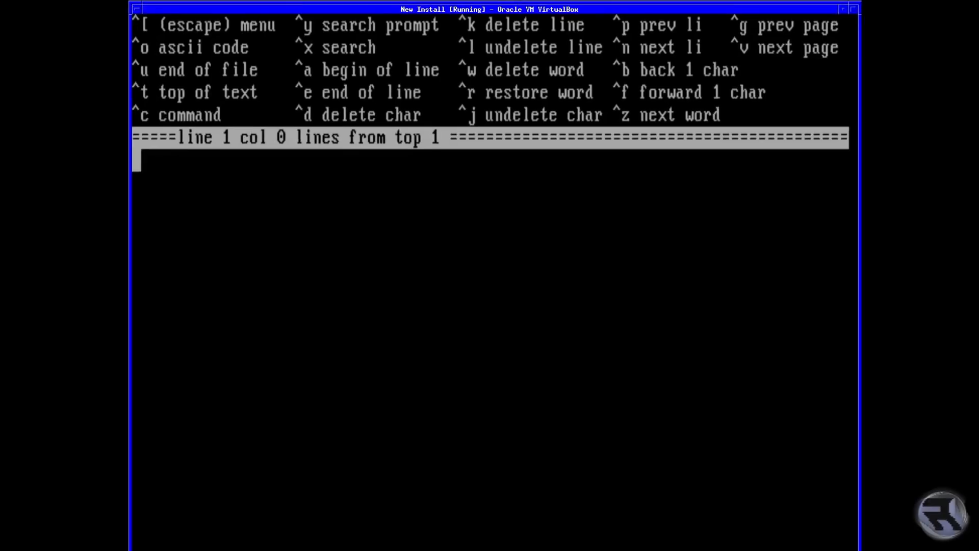
{"action": "type", "text": "exec "}
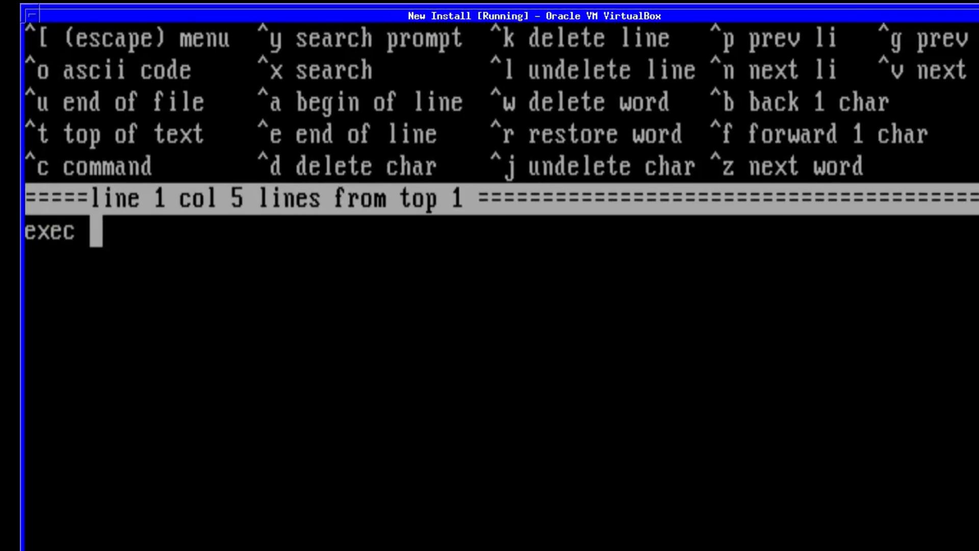
{"action": "type", "text": "start"}
{"action": "key", "text": "BackSpace"}
{"action": "key", "text": "BackSpace"}
{"action": "key", "text": "BackSpace"}
{"action": "key", "text": "BackSpace"}
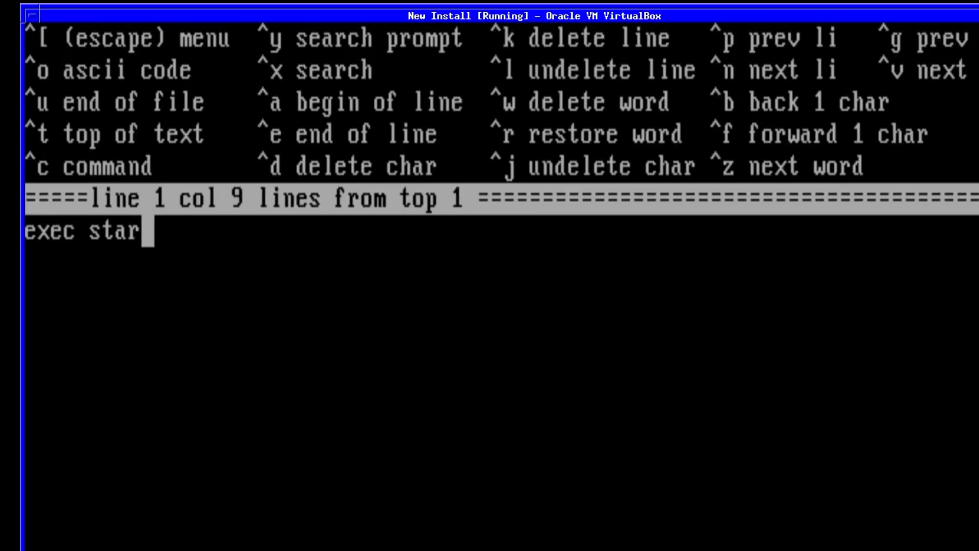
{"action": "key", "text": "BackSpace"}
{"action": "type", "text": "mat"}
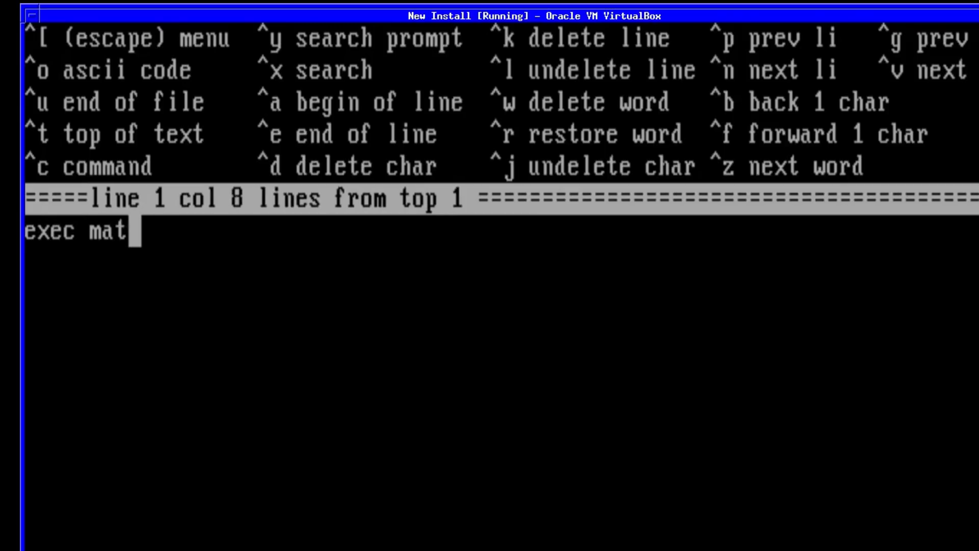
{"action": "type", "text": "e-se"}
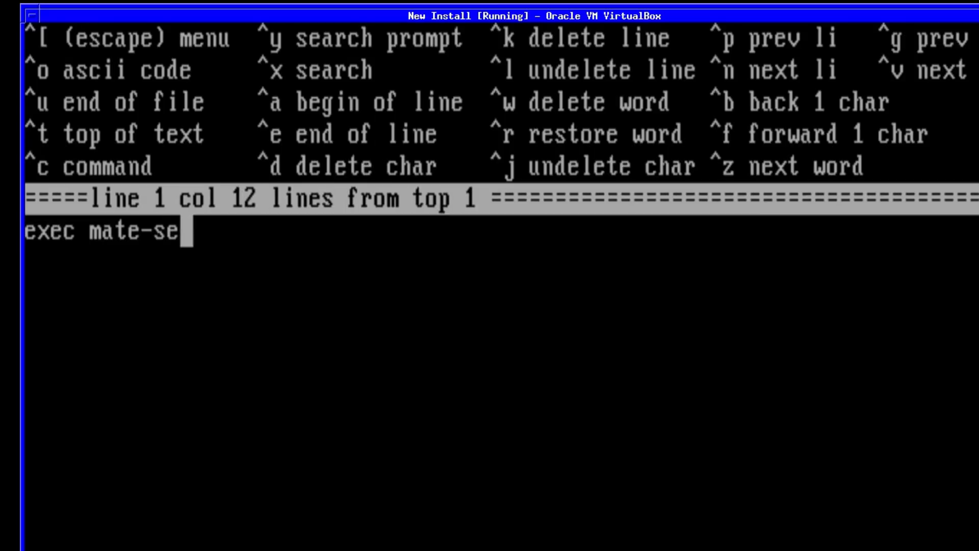
{"action": "type", "text": "ssion"}
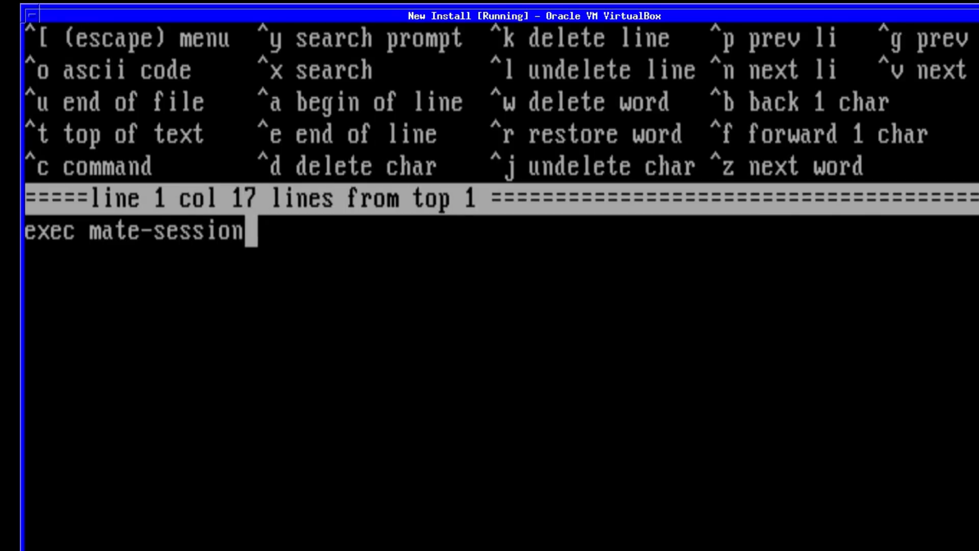
{"action": "key", "text": "Return"}
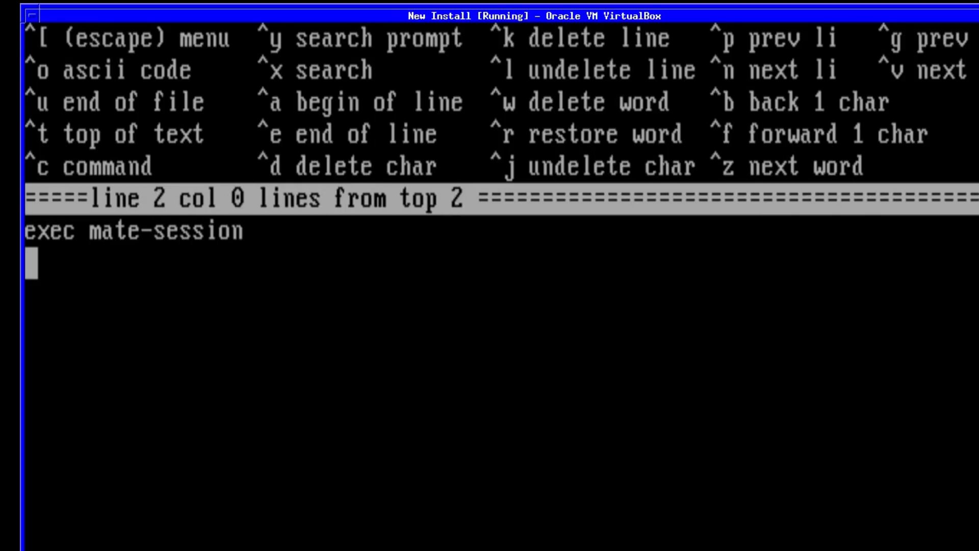
{"action": "key", "text": "Escape"}
{"action": "type", "text": "a"}
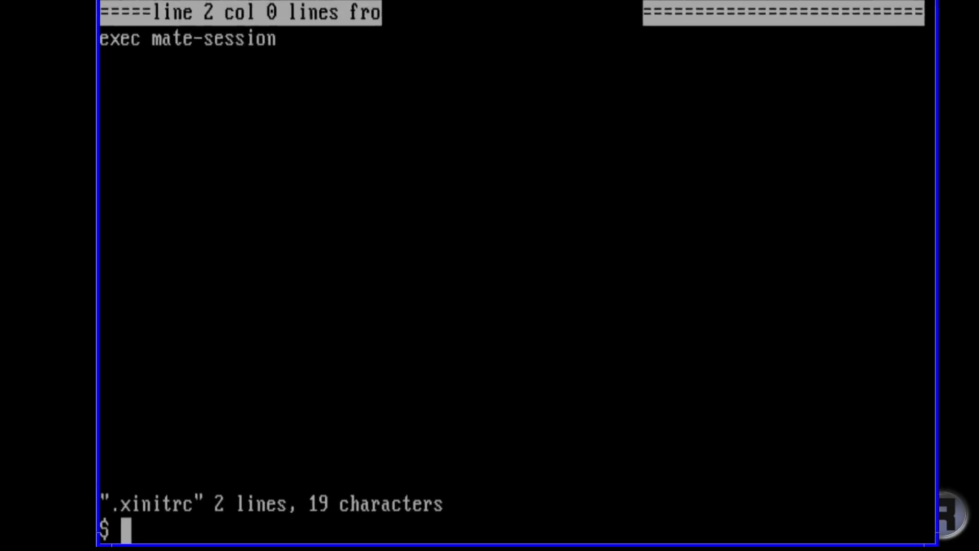
{"action": "type", "text": "startx"}
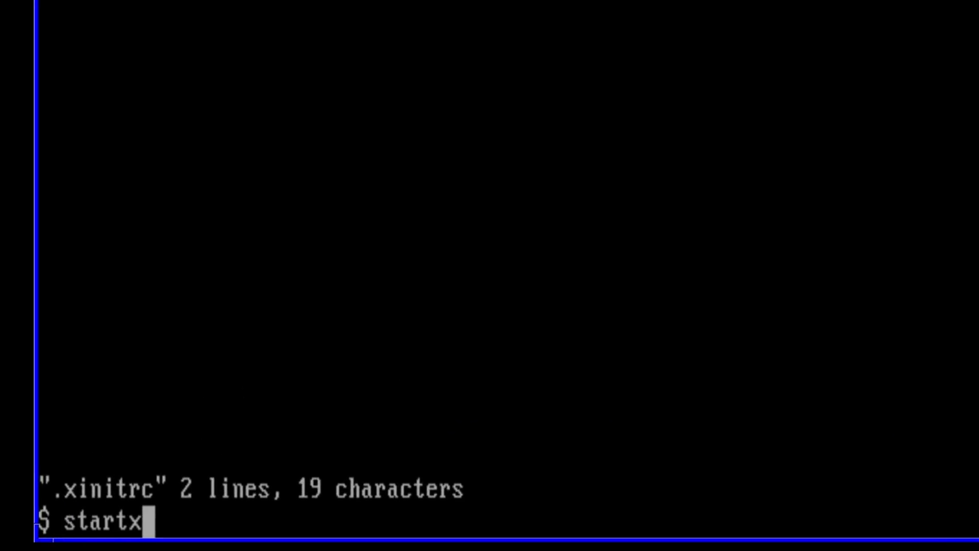
{"action": "key", "text": "Return"}
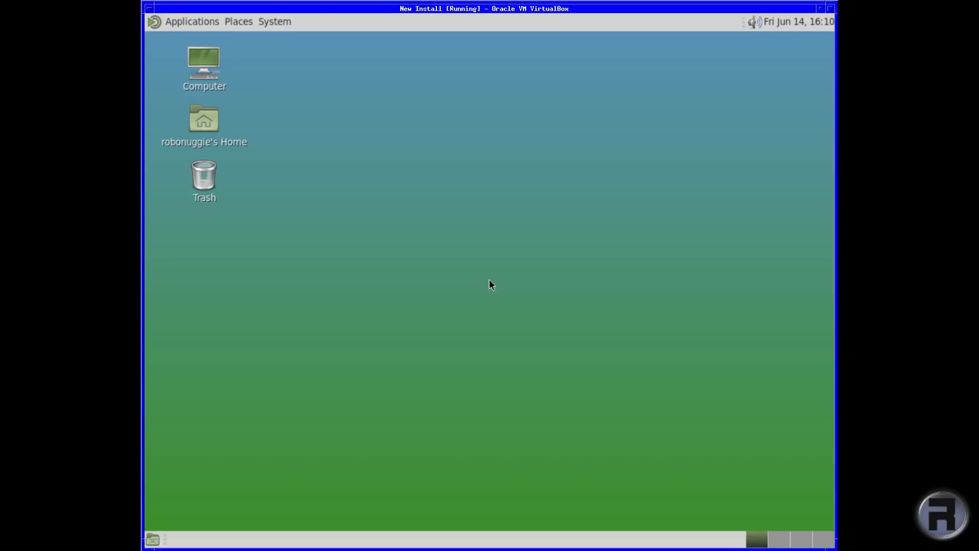
Step: Open MATE System Monitor from System Tools, enlarge it, view the System tab, then close it
{"action": "left_click", "coordinate": [183, 20]}
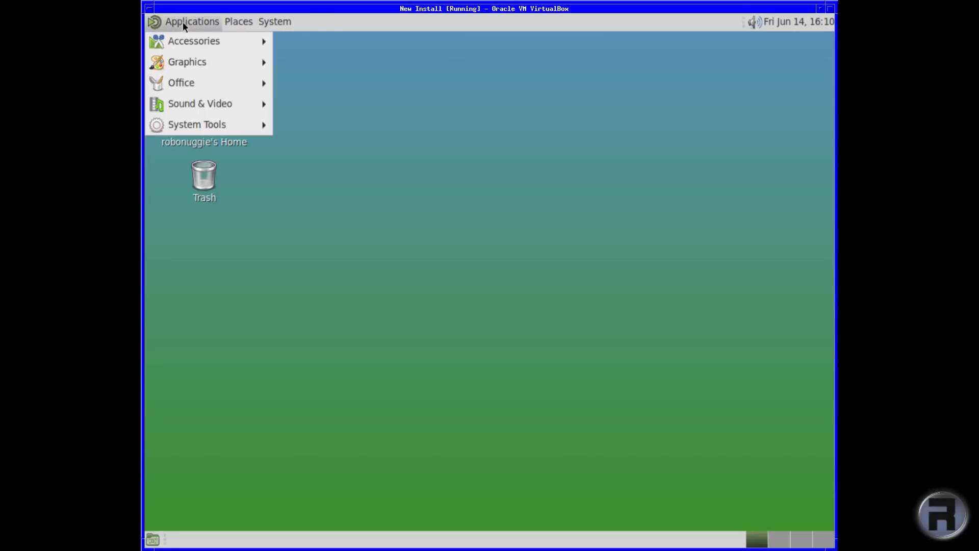
{"action": "mouse_move", "coordinate": [178, 122]}
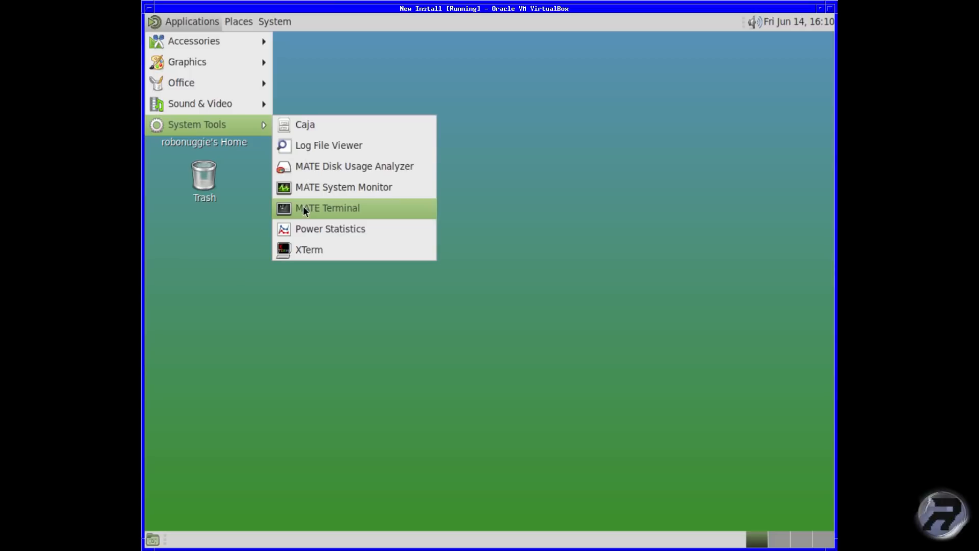
{"action": "left_click", "coordinate": [305, 189]}
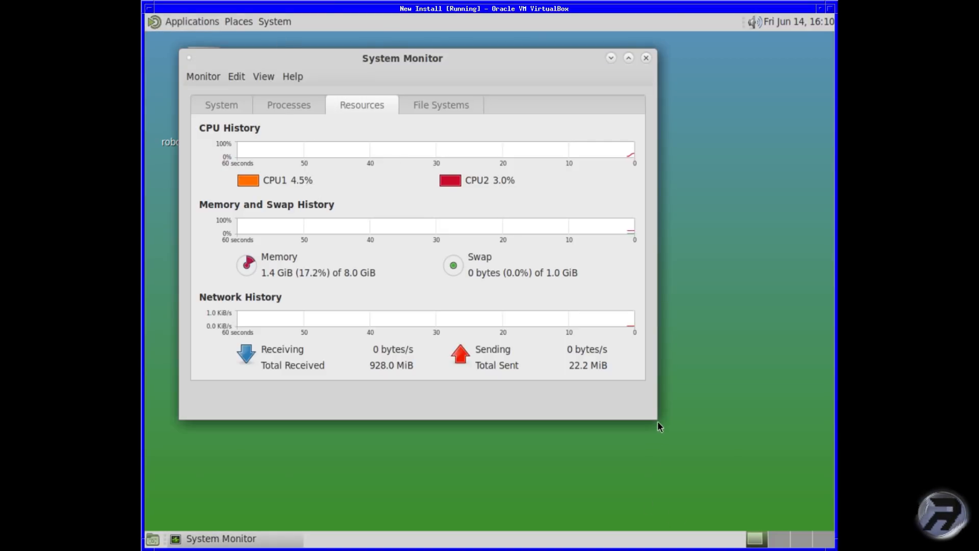
{"action": "left_click_drag", "start_coordinate": [651, 414], "coordinate": [815, 504]}
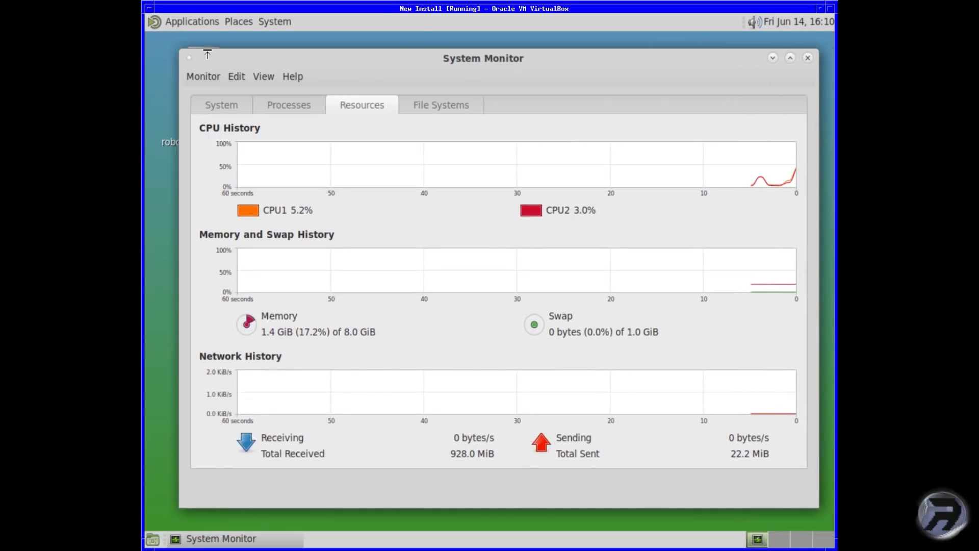
{"action": "left_click", "coordinate": [238, 105]}
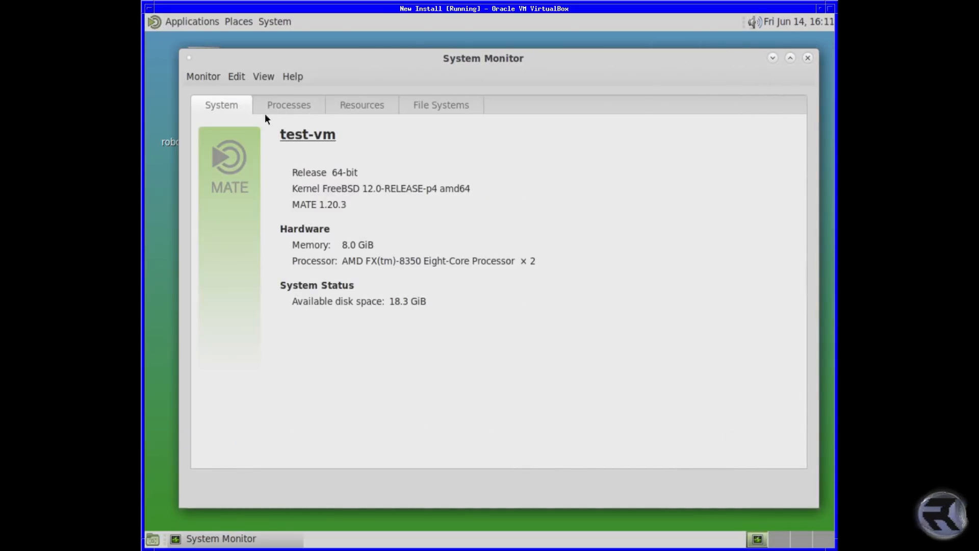
{"action": "left_click", "coordinate": [808, 58]}
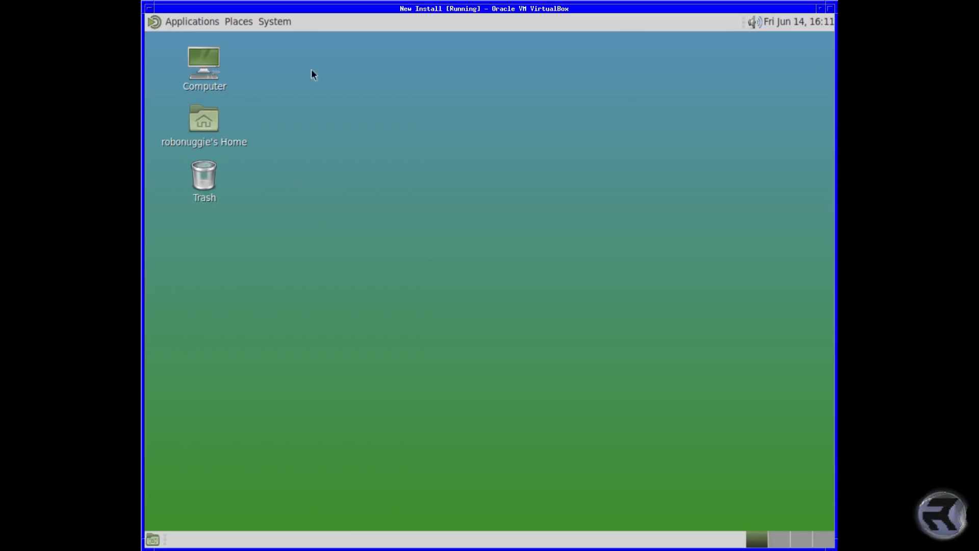
Step: Open a terminal from the desktop, move it up and right, and switch to root with su
{"action": "right_click", "coordinate": [326, 62]}
{"action": "left_click", "coordinate": [357, 133]}
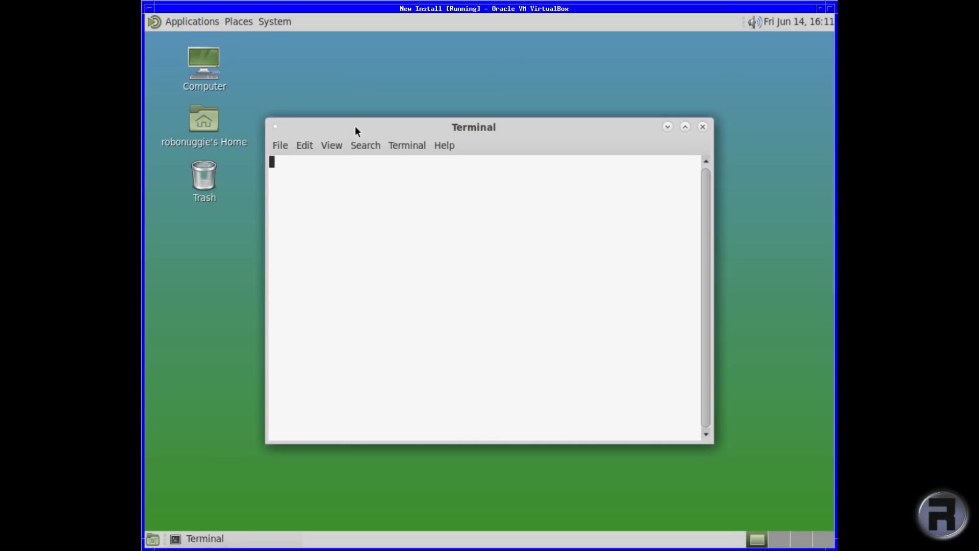
{"action": "left_click_drag", "start_coordinate": [359, 125], "coordinate": [408, 86]}
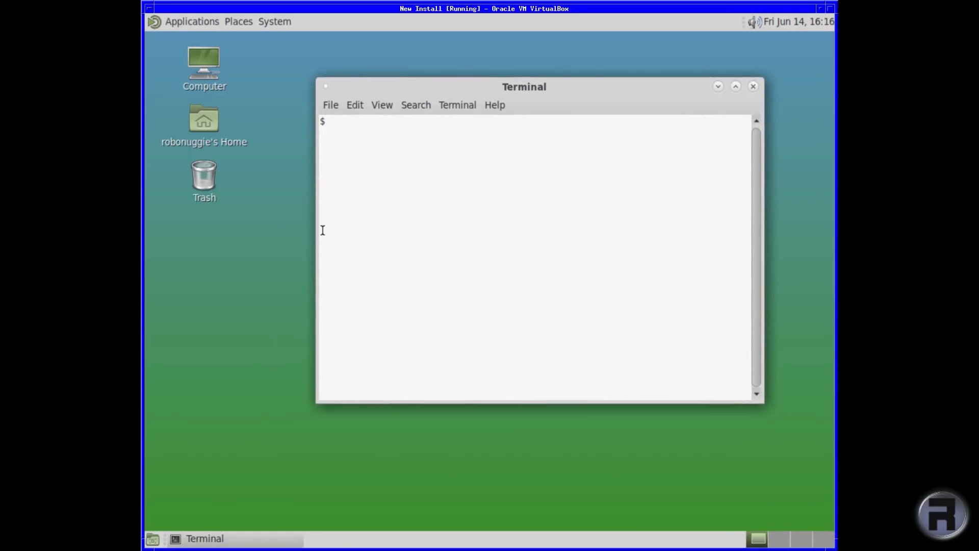
{"action": "type", "text": "su"}
{"action": "key", "text": "Return"}
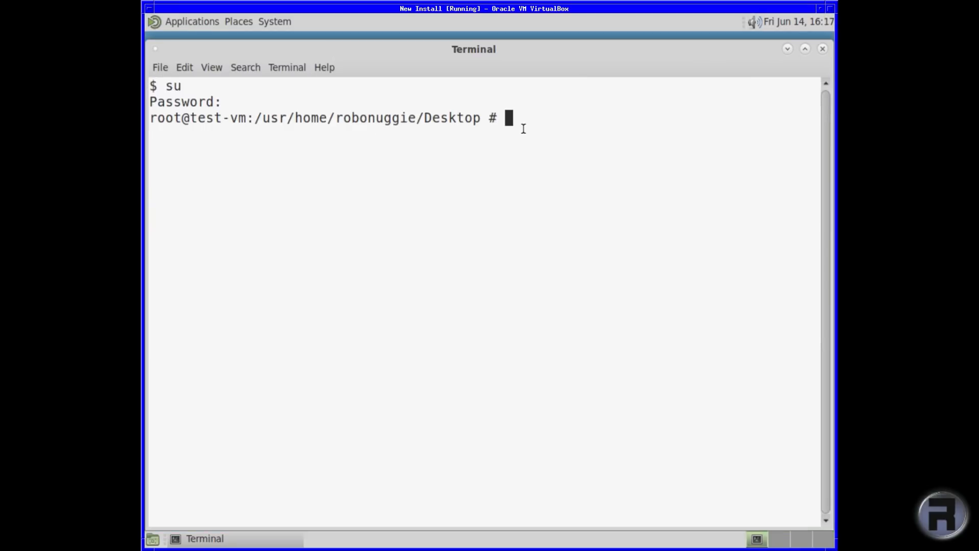
Step: Run pkg install firefox and confirm installing the 16 packages
{"action": "type", "text": "pkg install firefox"}
{"action": "key", "text": "Return"}
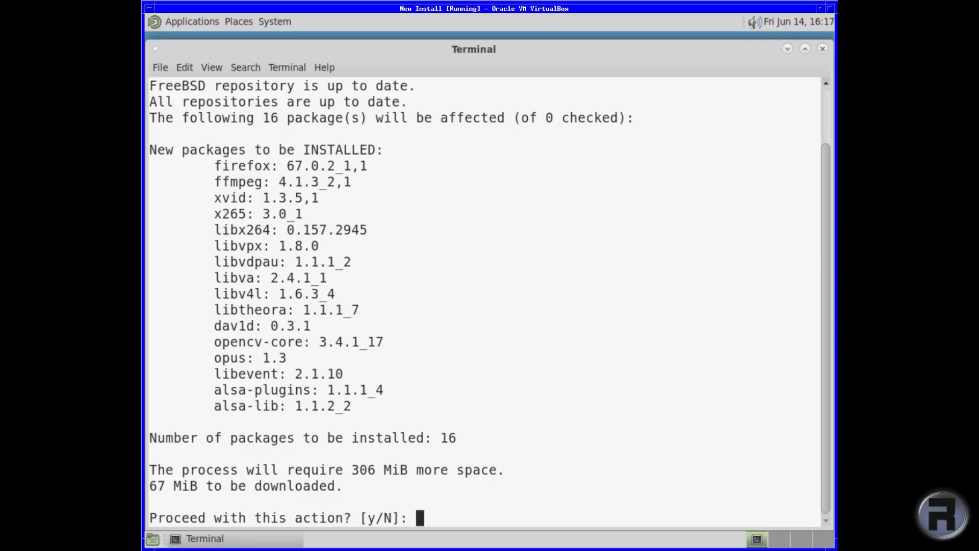
{"action": "type", "text": "y"}
{"action": "key", "text": "Return"}
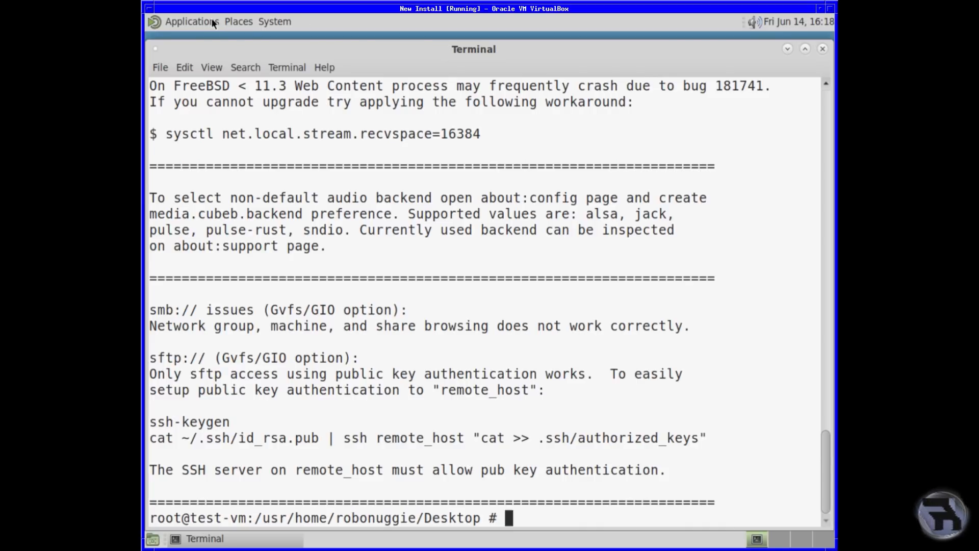
Step: Launch Firefox Web Browser from the Applications > Internet menu
{"action": "left_click", "coordinate": [153, 22]}
{"action": "mouse_move", "coordinate": [166, 81]}
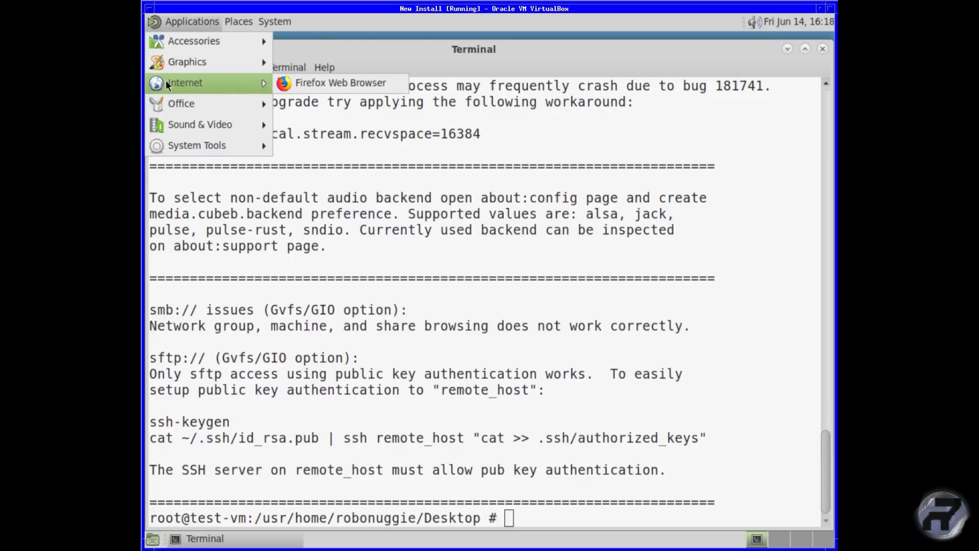
{"action": "left_click", "coordinate": [311, 83]}
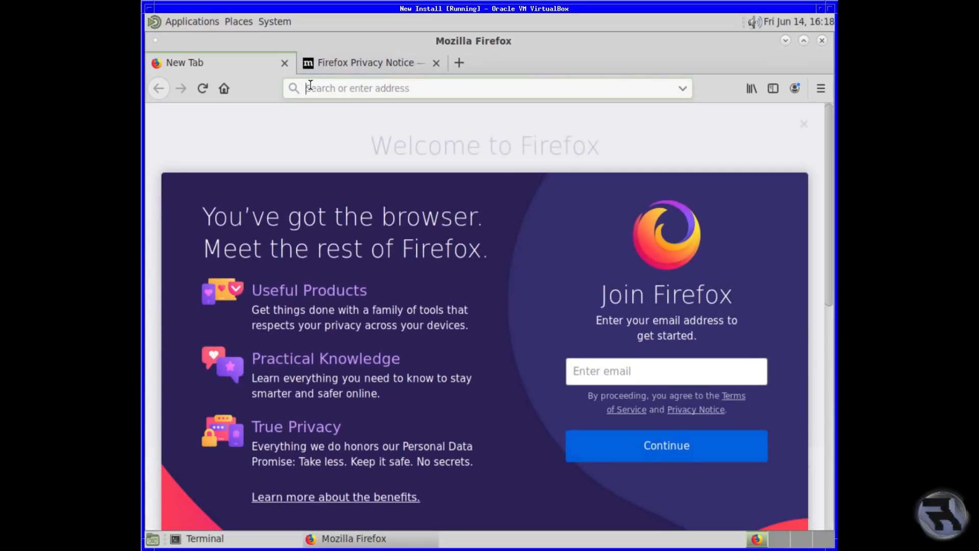
Step: Close the New Tab, visit Mozilla's Projects page and Home, then close Firefox and the terminal
{"action": "left_click", "coordinate": [284, 63]}
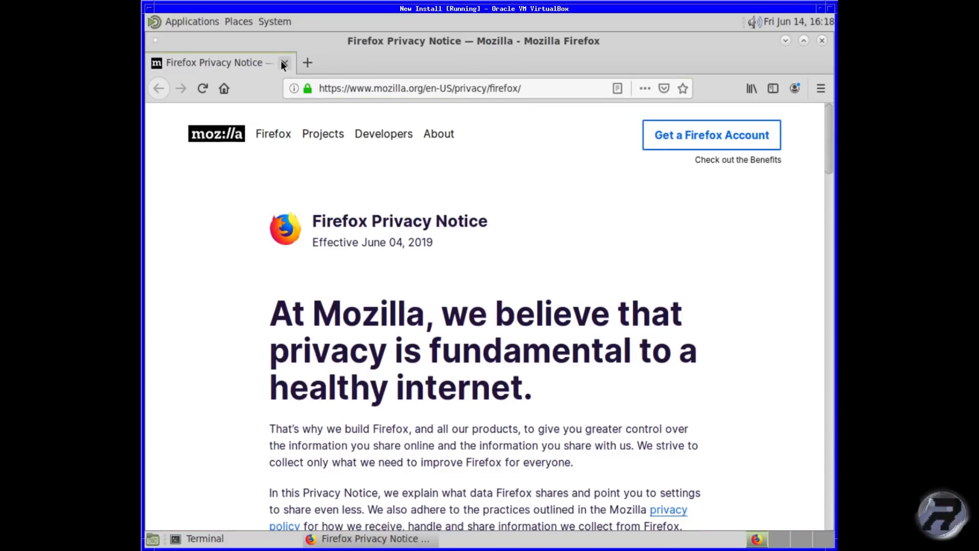
{"action": "left_click", "coordinate": [327, 148]}
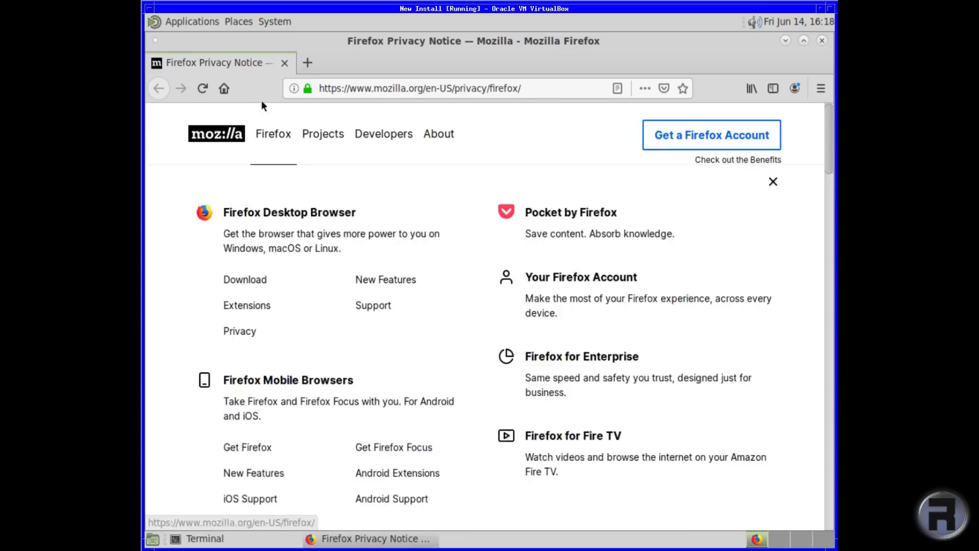
{"action": "left_click", "coordinate": [223, 88]}
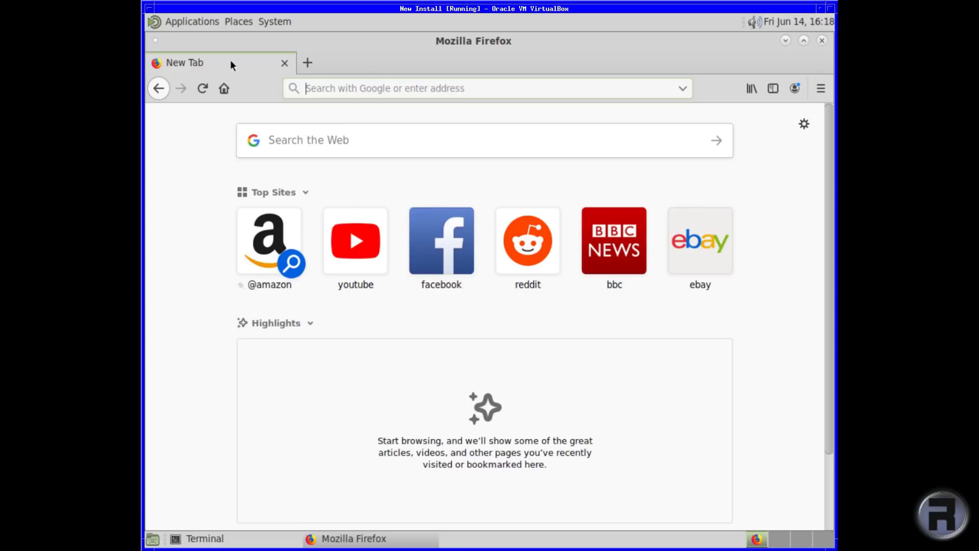
{"action": "left_click", "coordinate": [284, 62]}
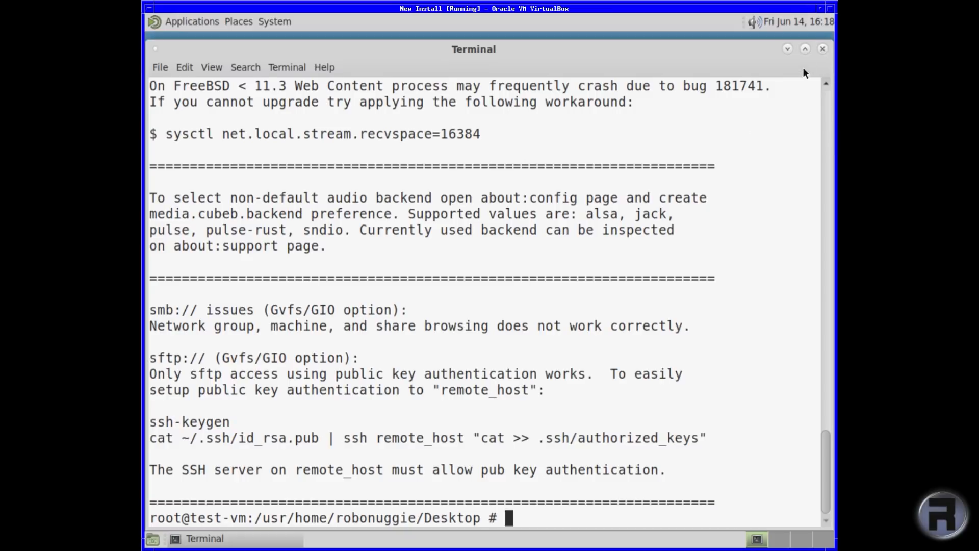
{"action": "left_click", "coordinate": [822, 49]}
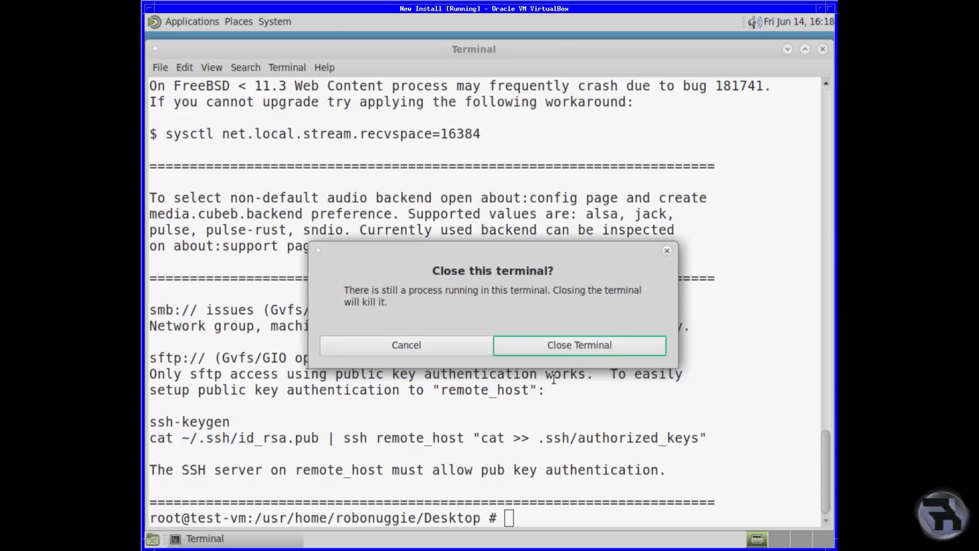
Step: Confirm closing the terminal, then look at the Appearance Preferences font settings and close them
{"action": "left_click", "coordinate": [550, 349]}
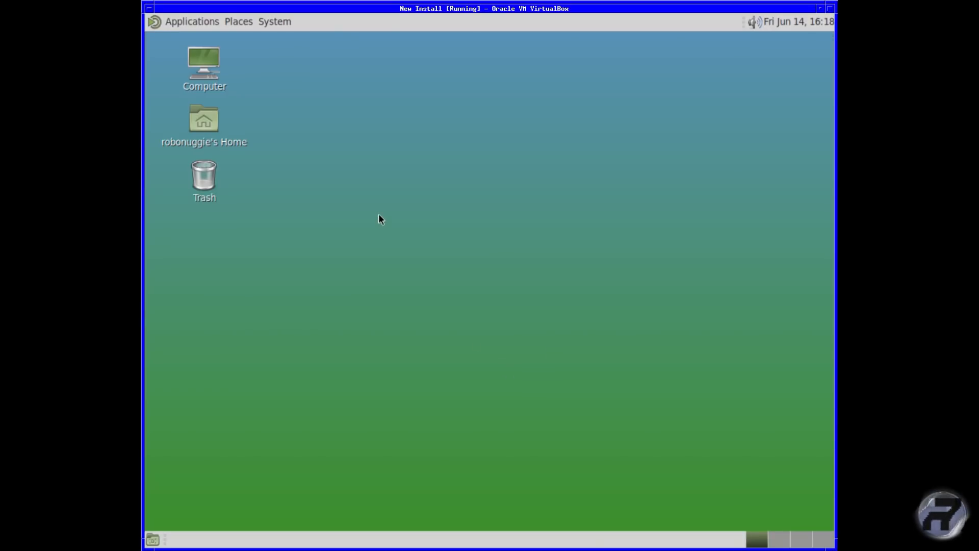
{"action": "right_click", "coordinate": [366, 106]}
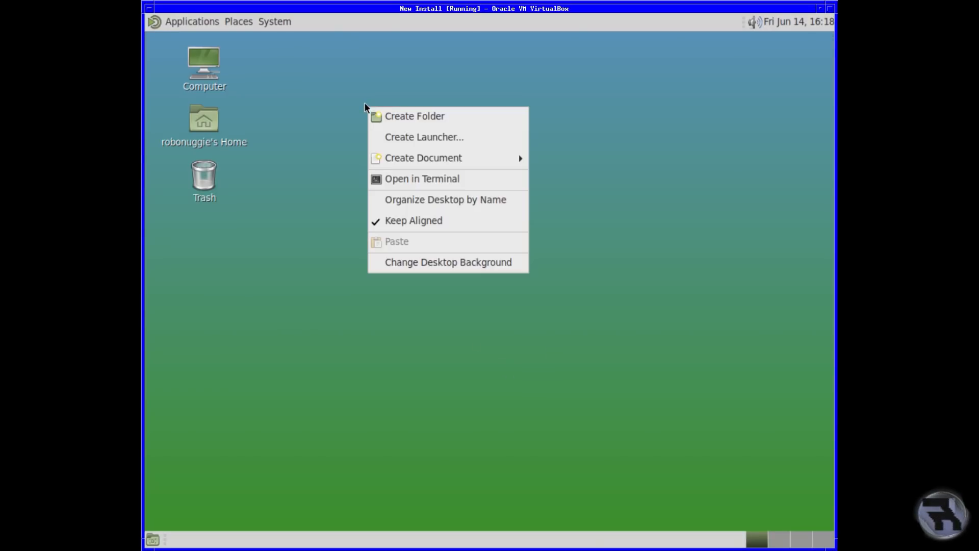
{"action": "left_click", "coordinate": [407, 268]}
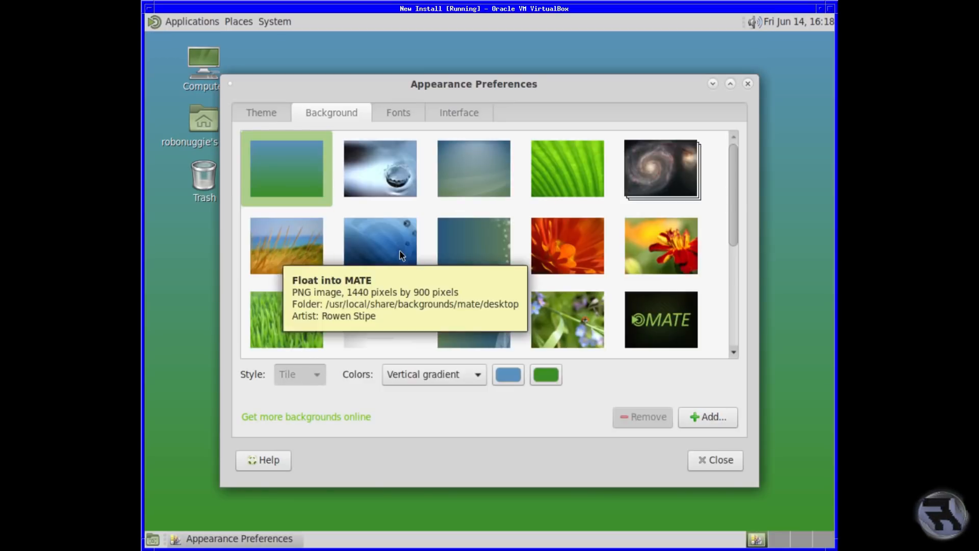
{"action": "left_click_drag", "start_coordinate": [734, 210], "coordinate": [733, 311]}
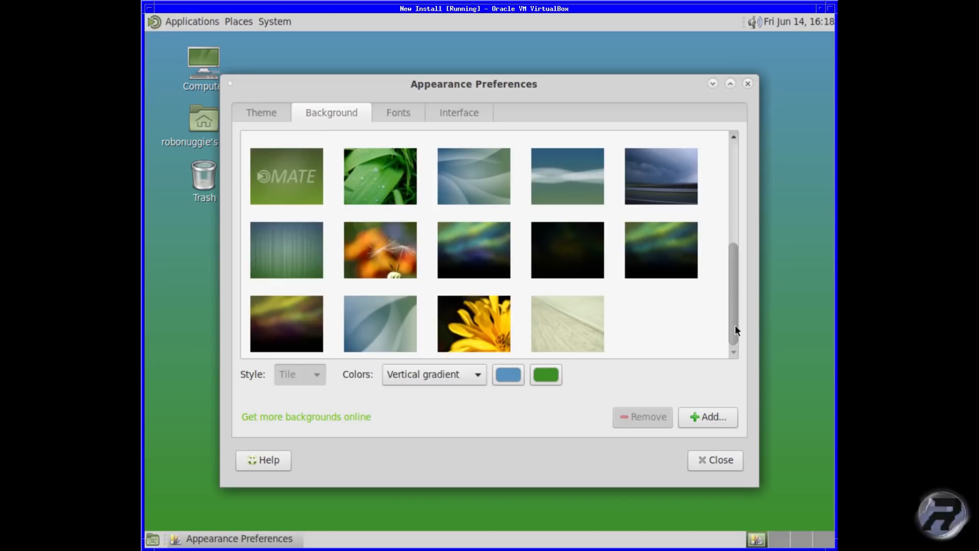
{"action": "left_click", "coordinate": [391, 114]}
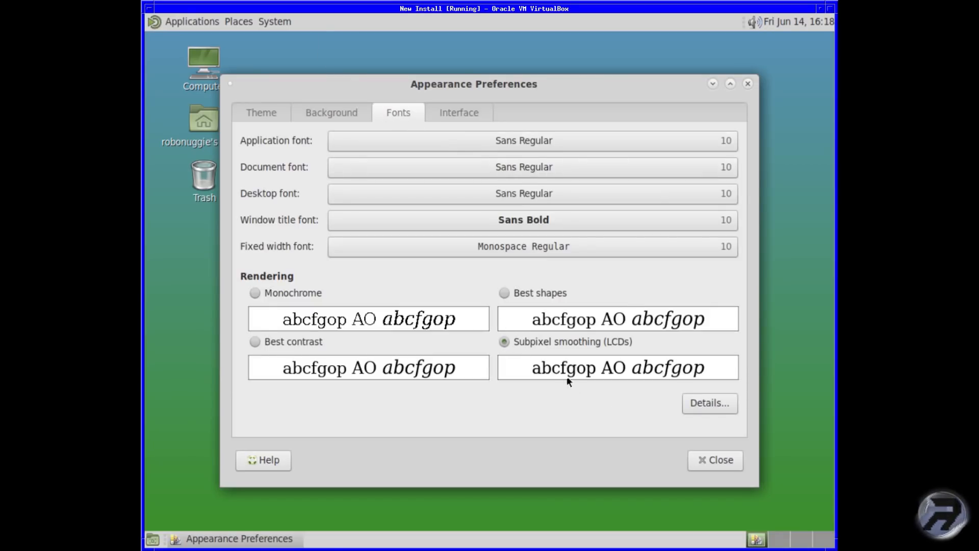
{"action": "left_click", "coordinate": [712, 460]}
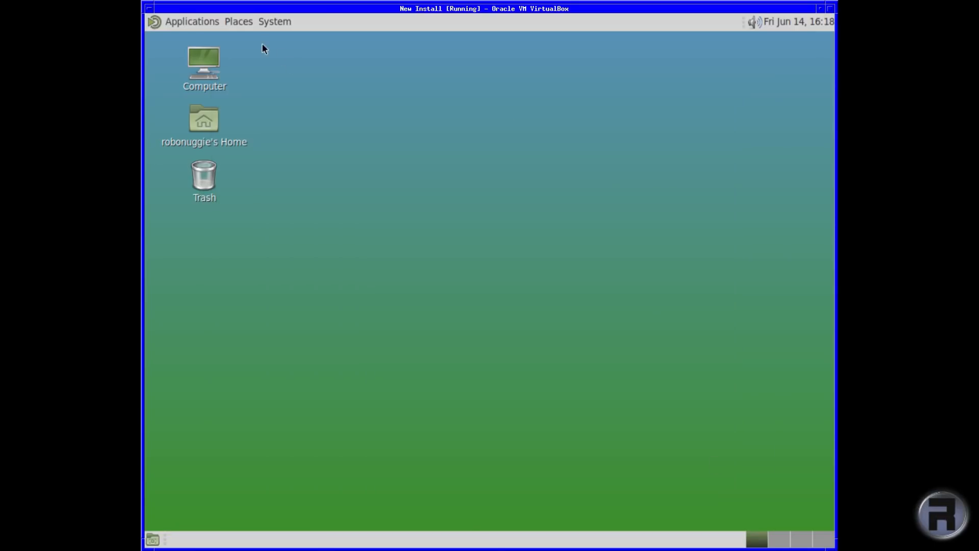
Step: Set the golden grass beach image as the desktop wallpaper, then open the home folder
{"action": "right_click", "coordinate": [363, 87]}
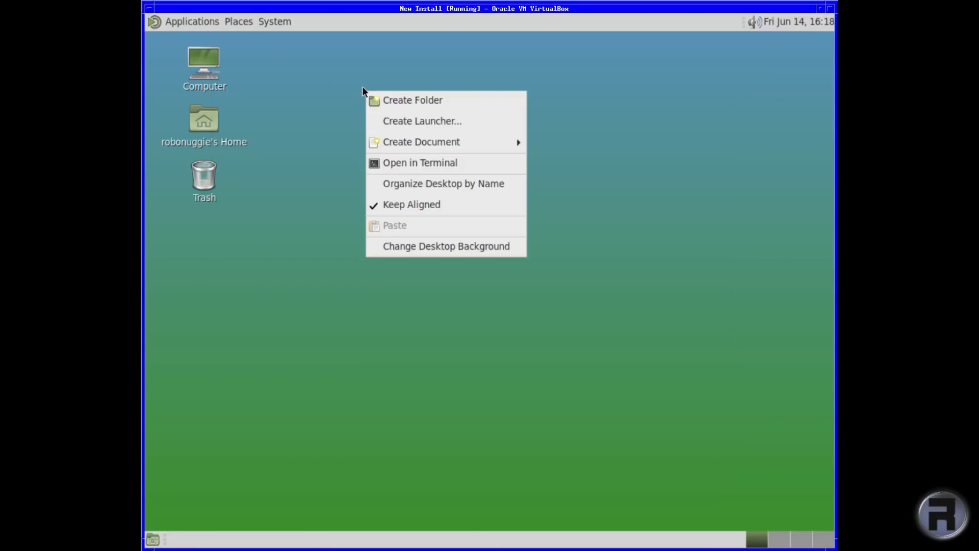
{"action": "left_click", "coordinate": [442, 246]}
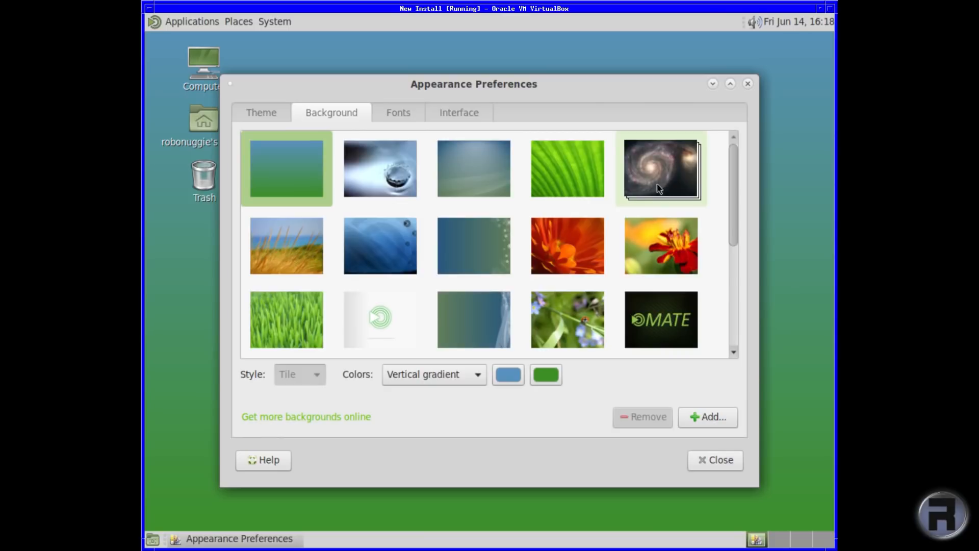
{"action": "left_click", "coordinate": [309, 252]}
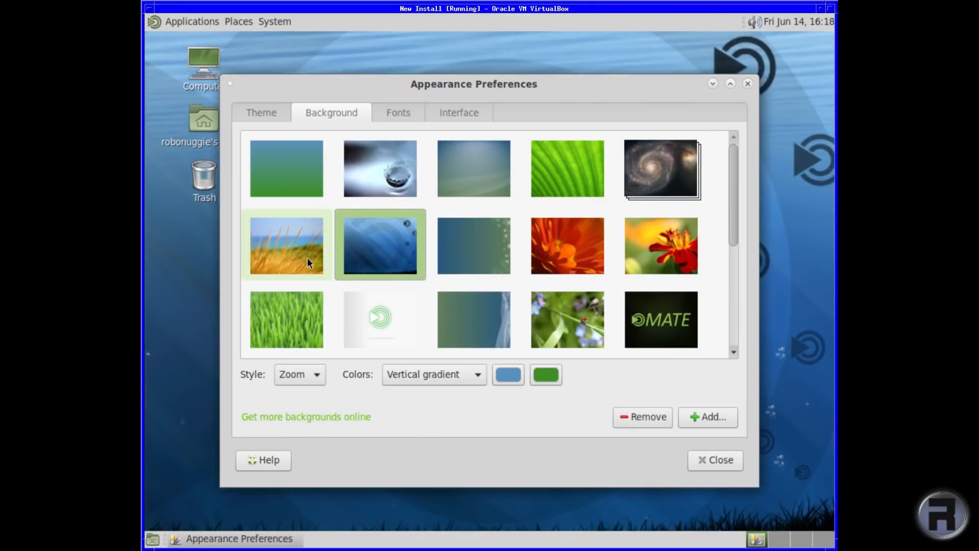
{"action": "left_click", "coordinate": [715, 459]}
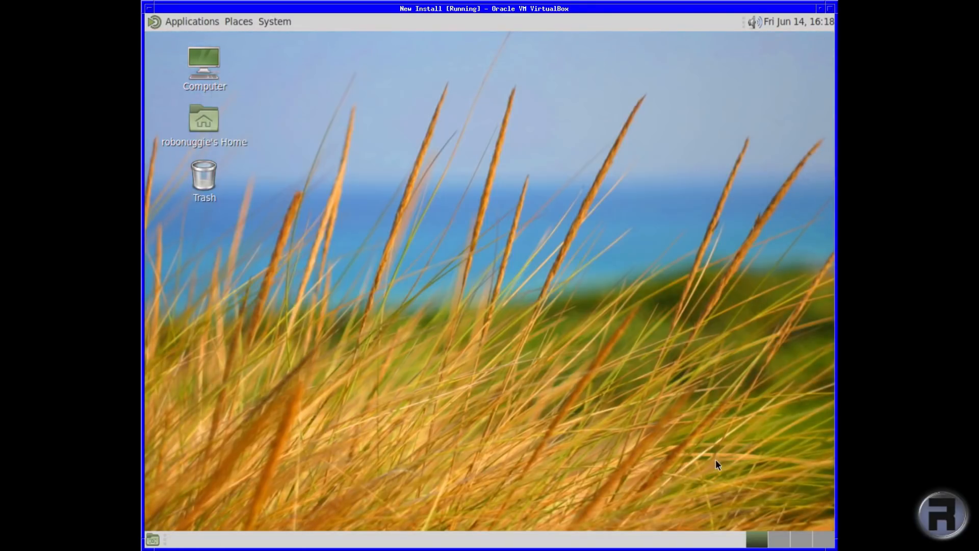
{"action": "double_click", "coordinate": [210, 118]}
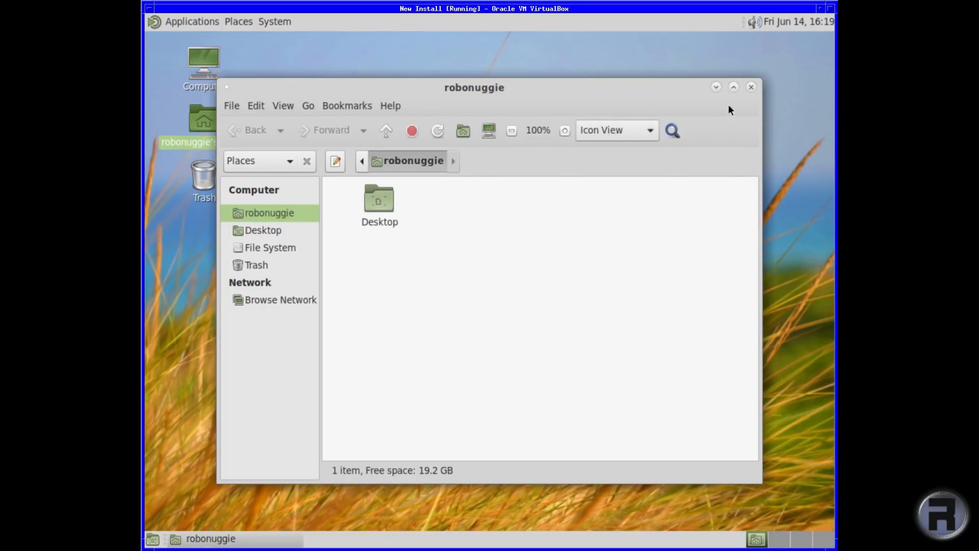
{"action": "left_click", "coordinate": [751, 88]}
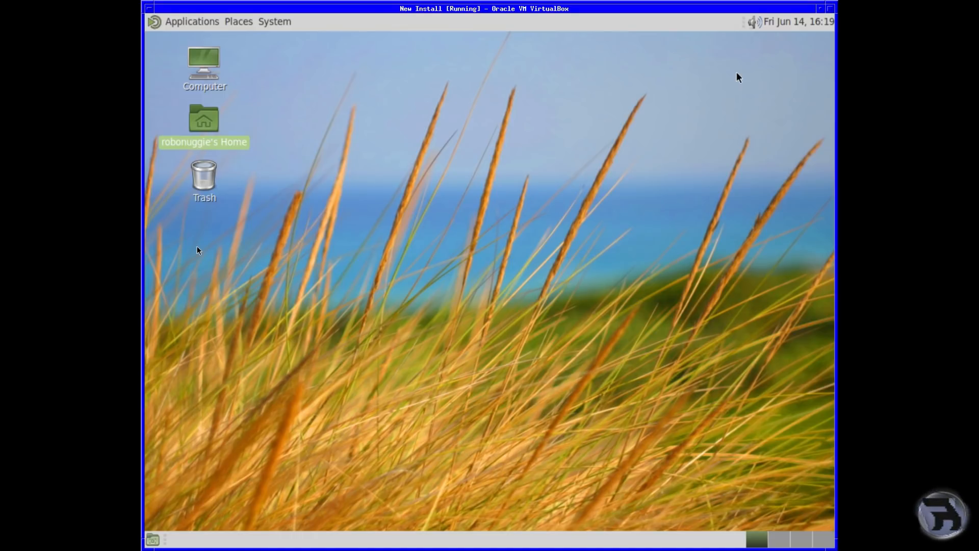
{"action": "left_click", "coordinate": [215, 265]}
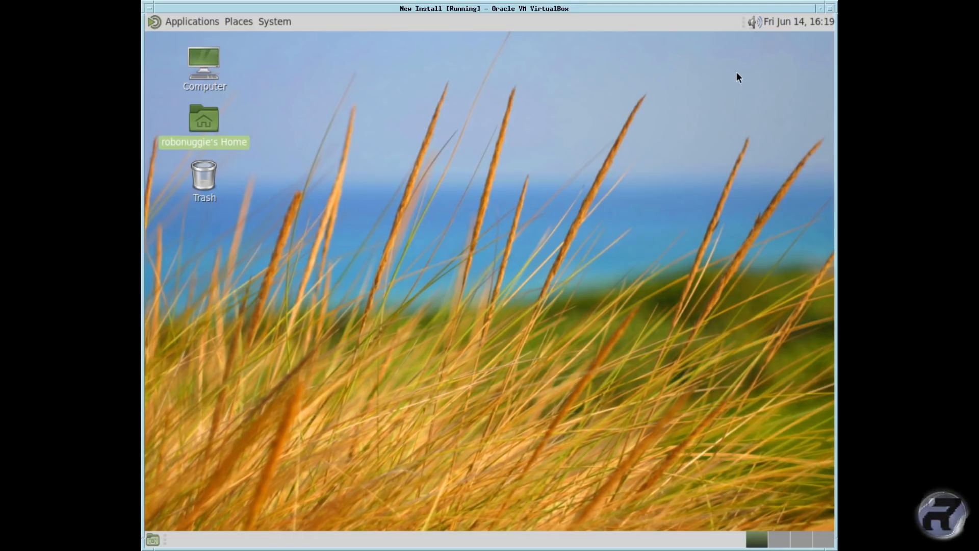